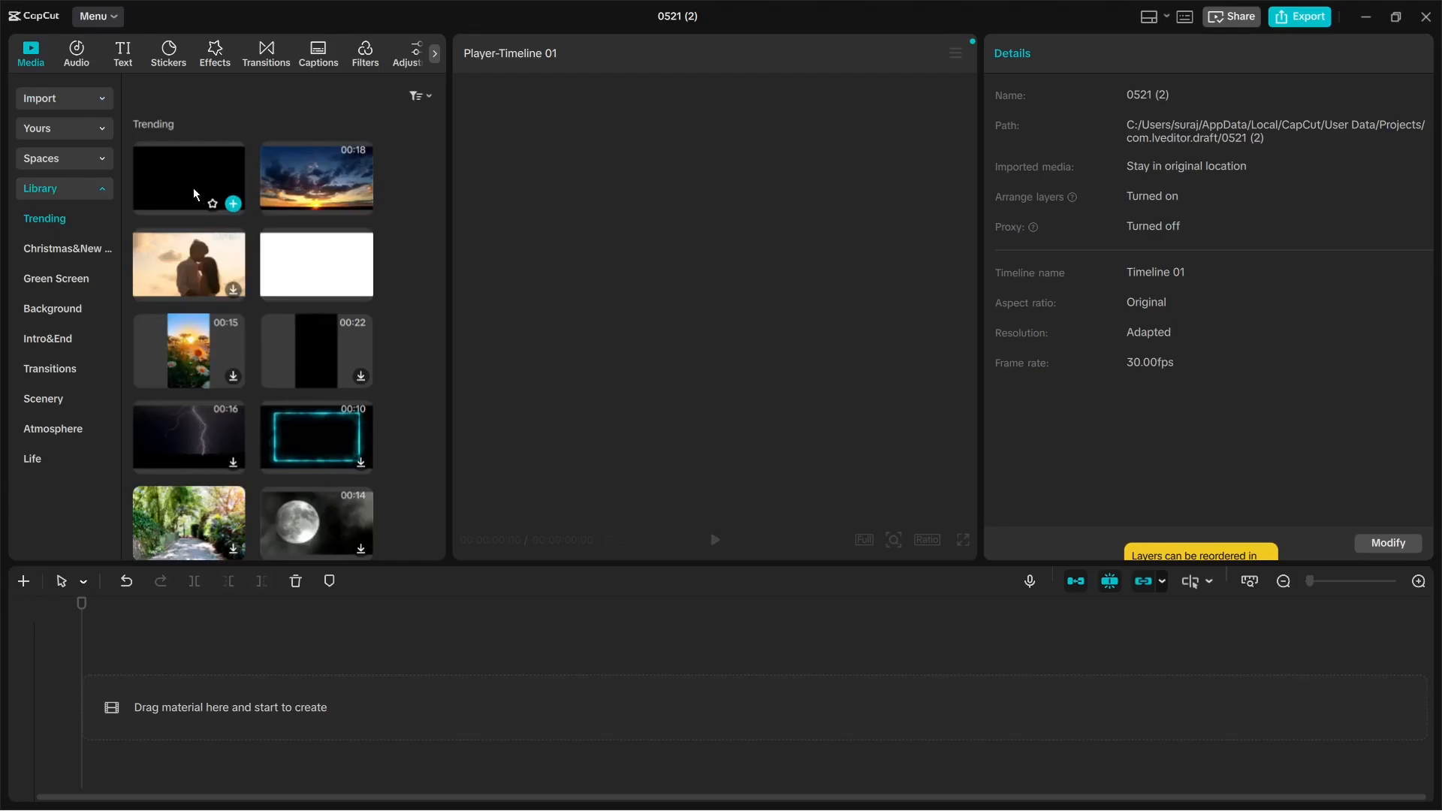
Place the black stock clip from the library on the timeline and add a default text clip above it.
{"action": "left_click_drag", "start_coordinate": [184, 174], "coordinate": [331, 678]}
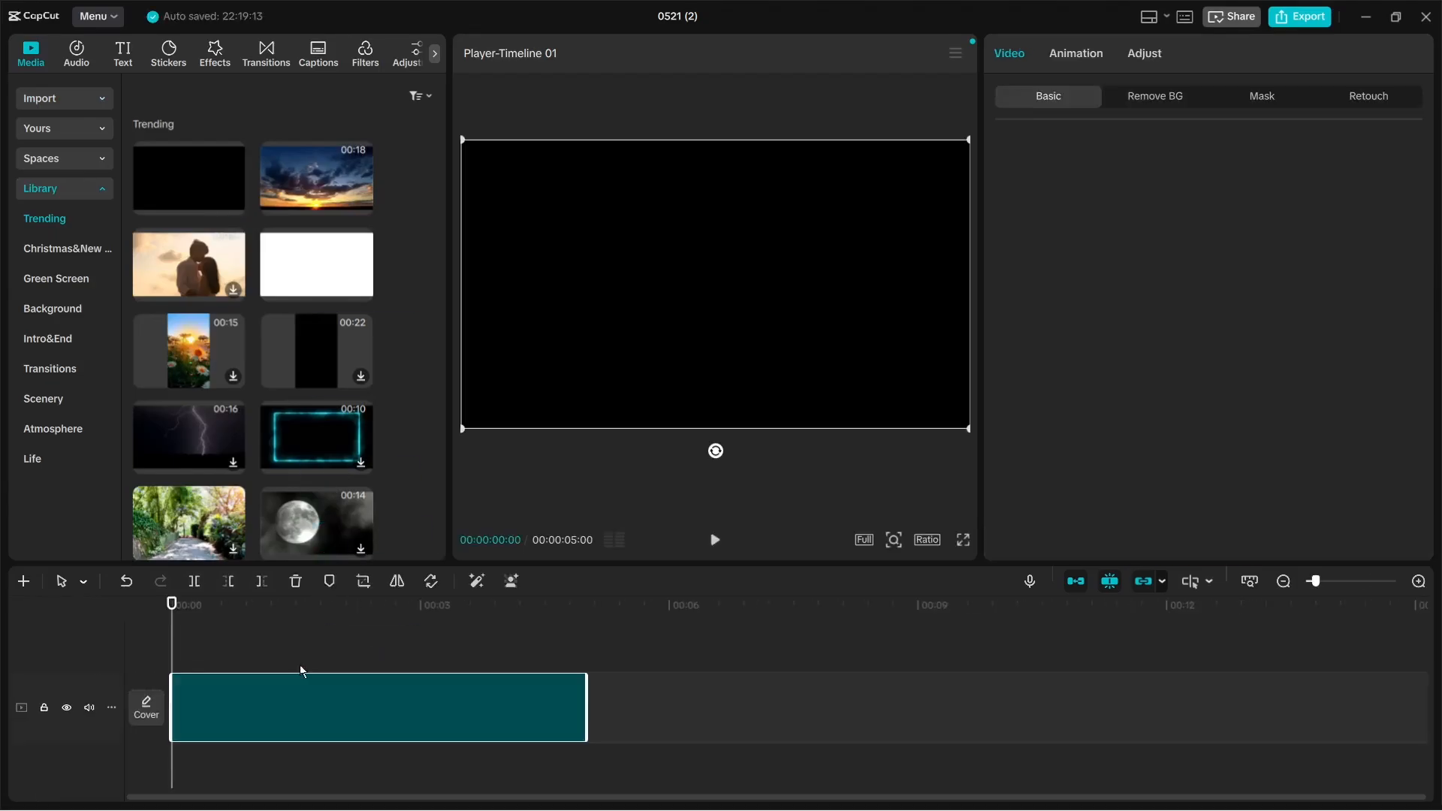
{"action": "left_click", "coordinate": [65, 187]}
{"action": "left_click", "coordinate": [123, 61]}
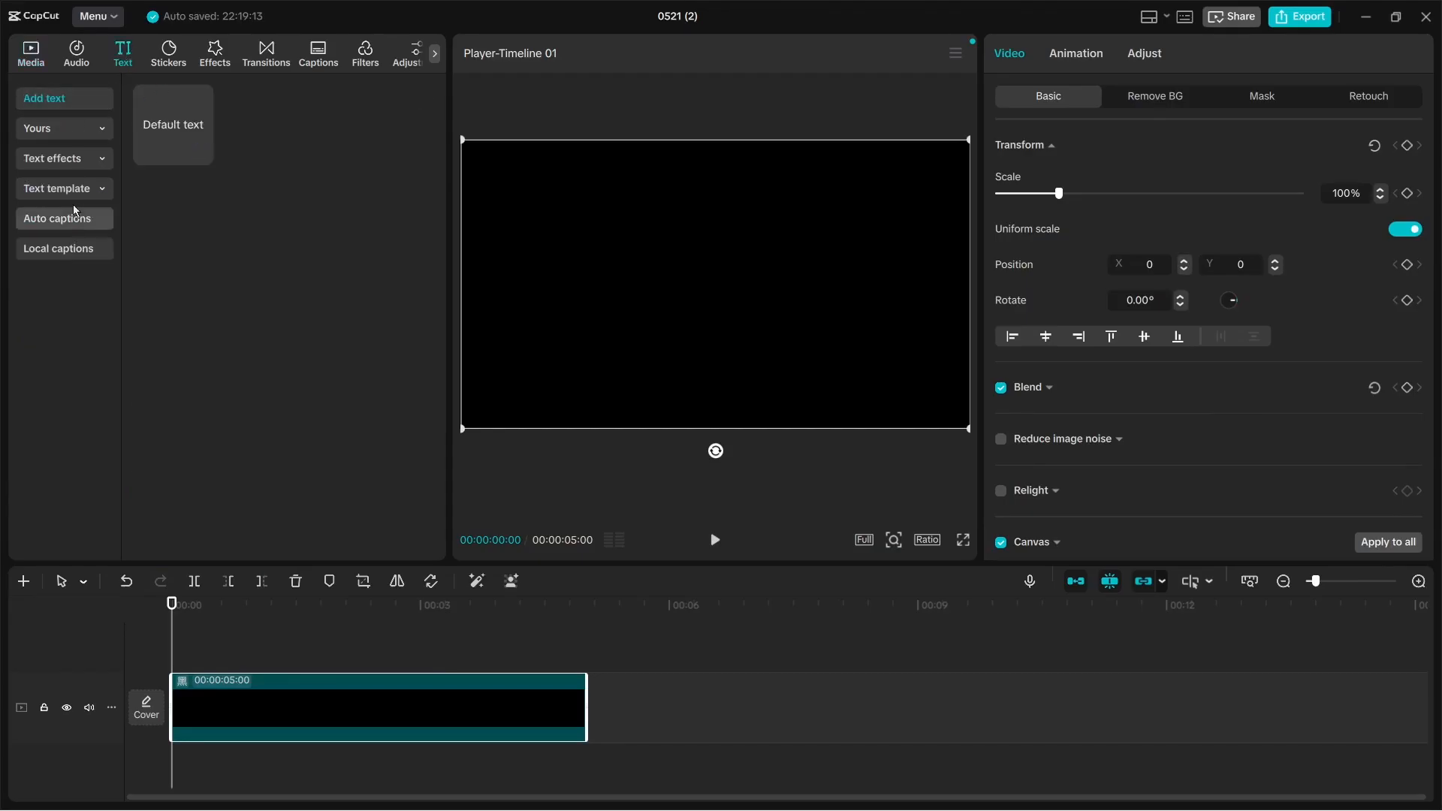
{"action": "mouse_move", "coordinate": [184, 136]}
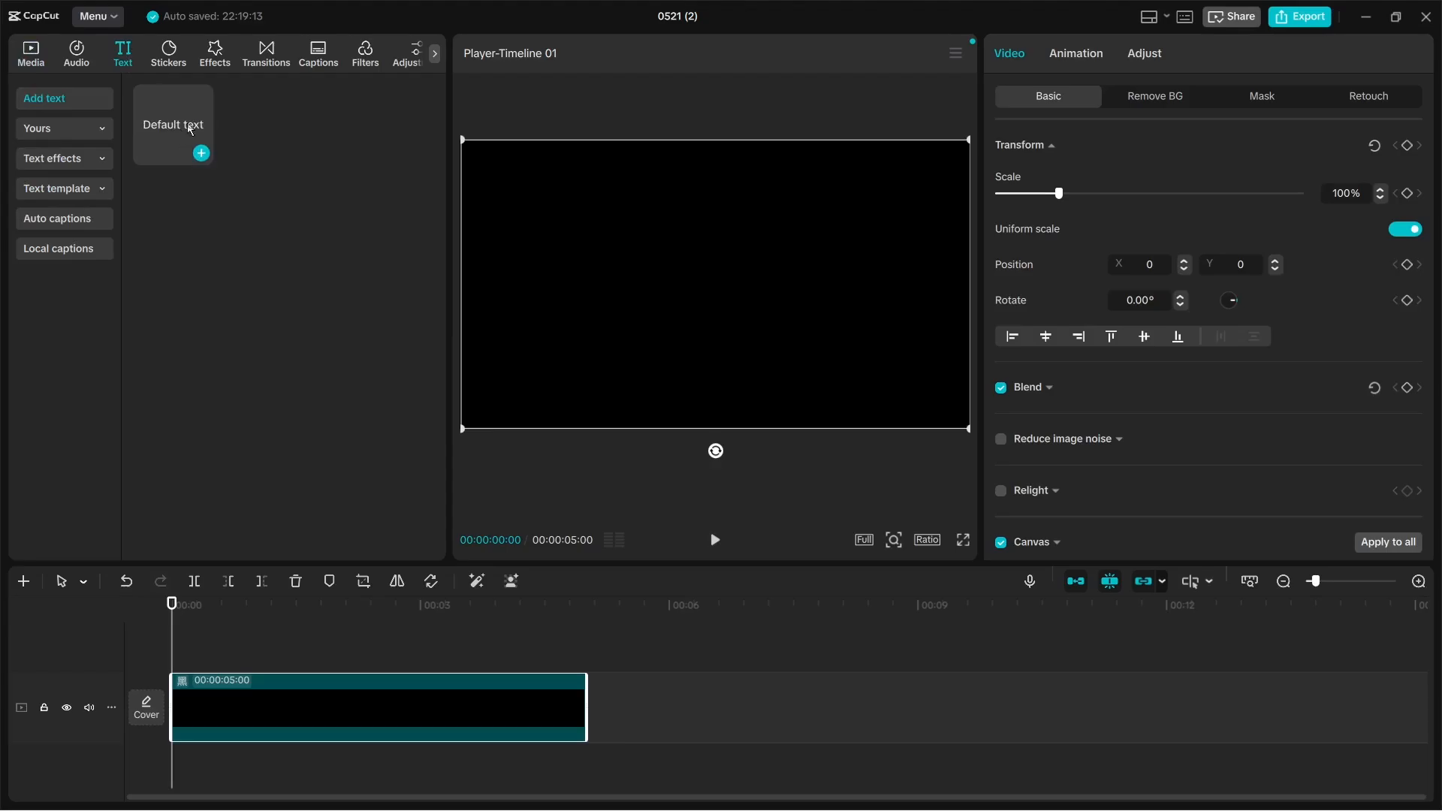
{"action": "left_click", "coordinate": [202, 154]}
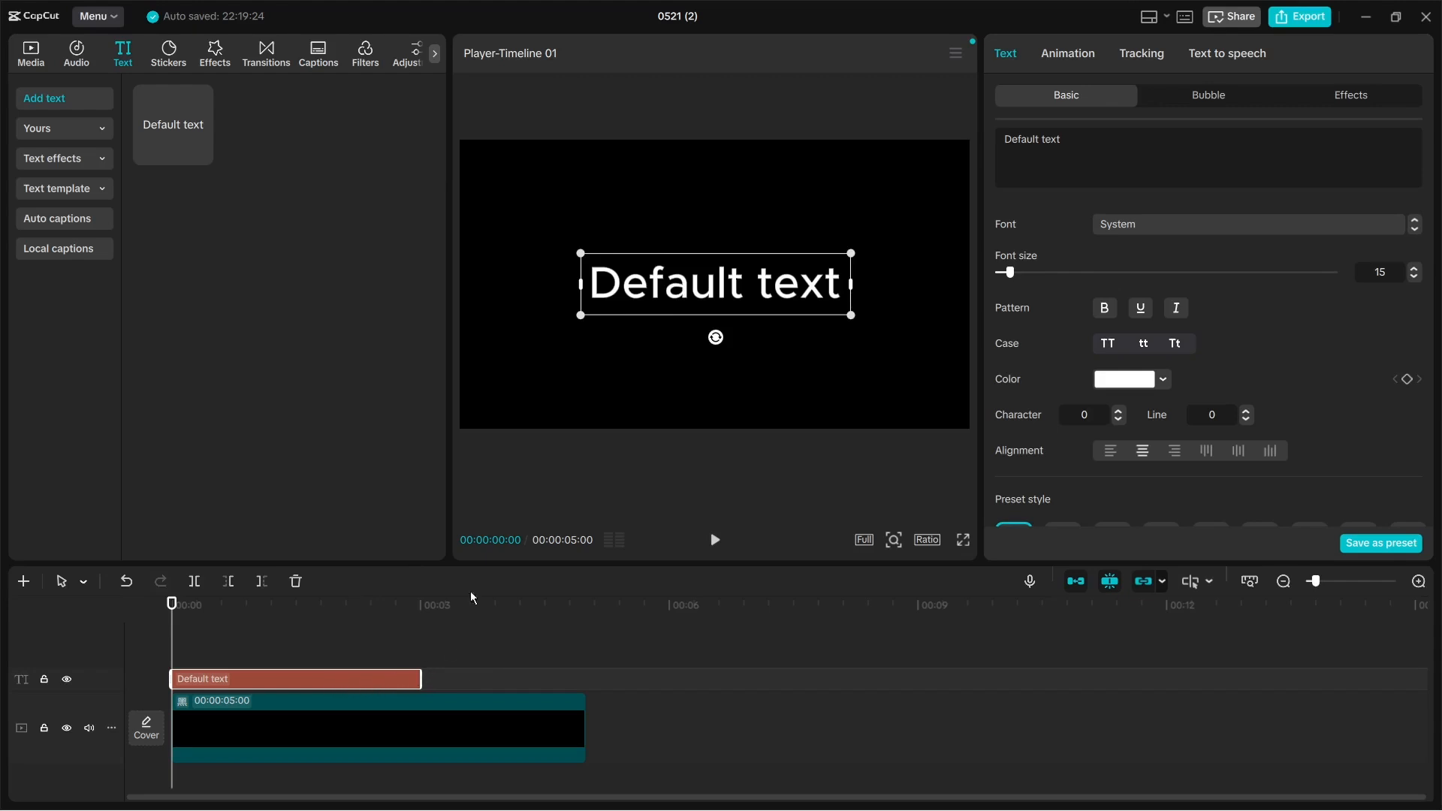
Replace the default text's wording with "color-canvas".
{"action": "double_click", "coordinate": [717, 289]}
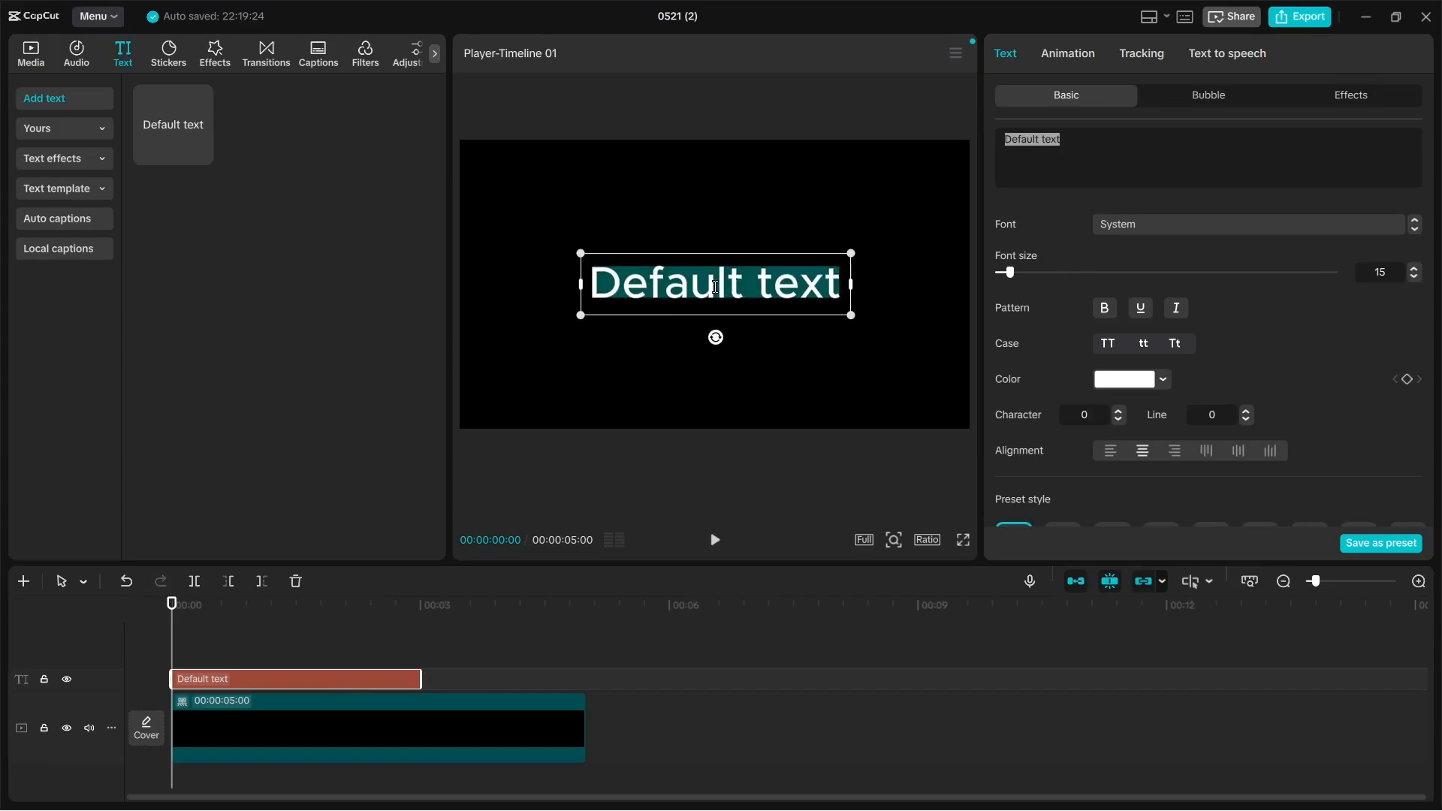
{"action": "left_click", "coordinate": [684, 467]}
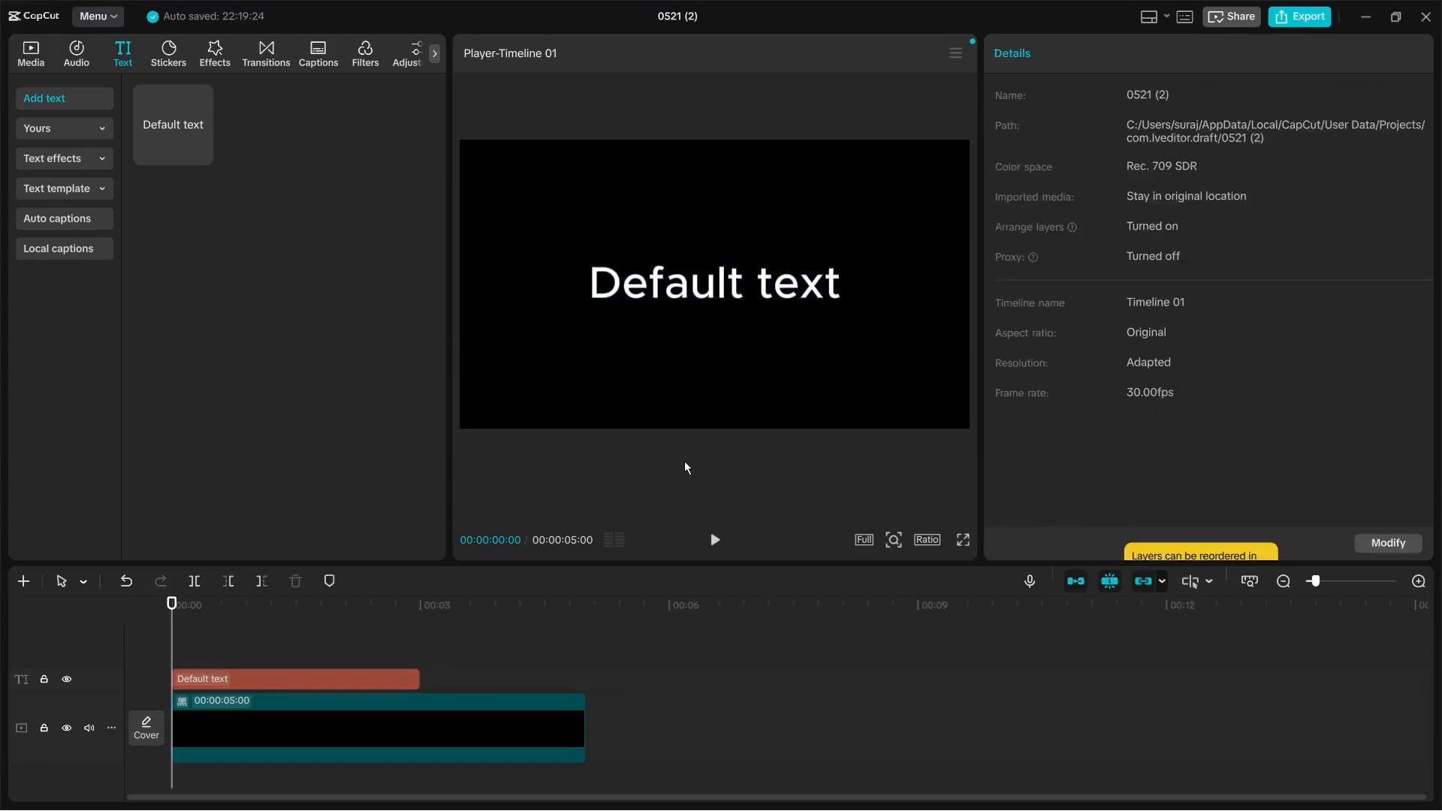
{"action": "left_click", "coordinate": [386, 683]}
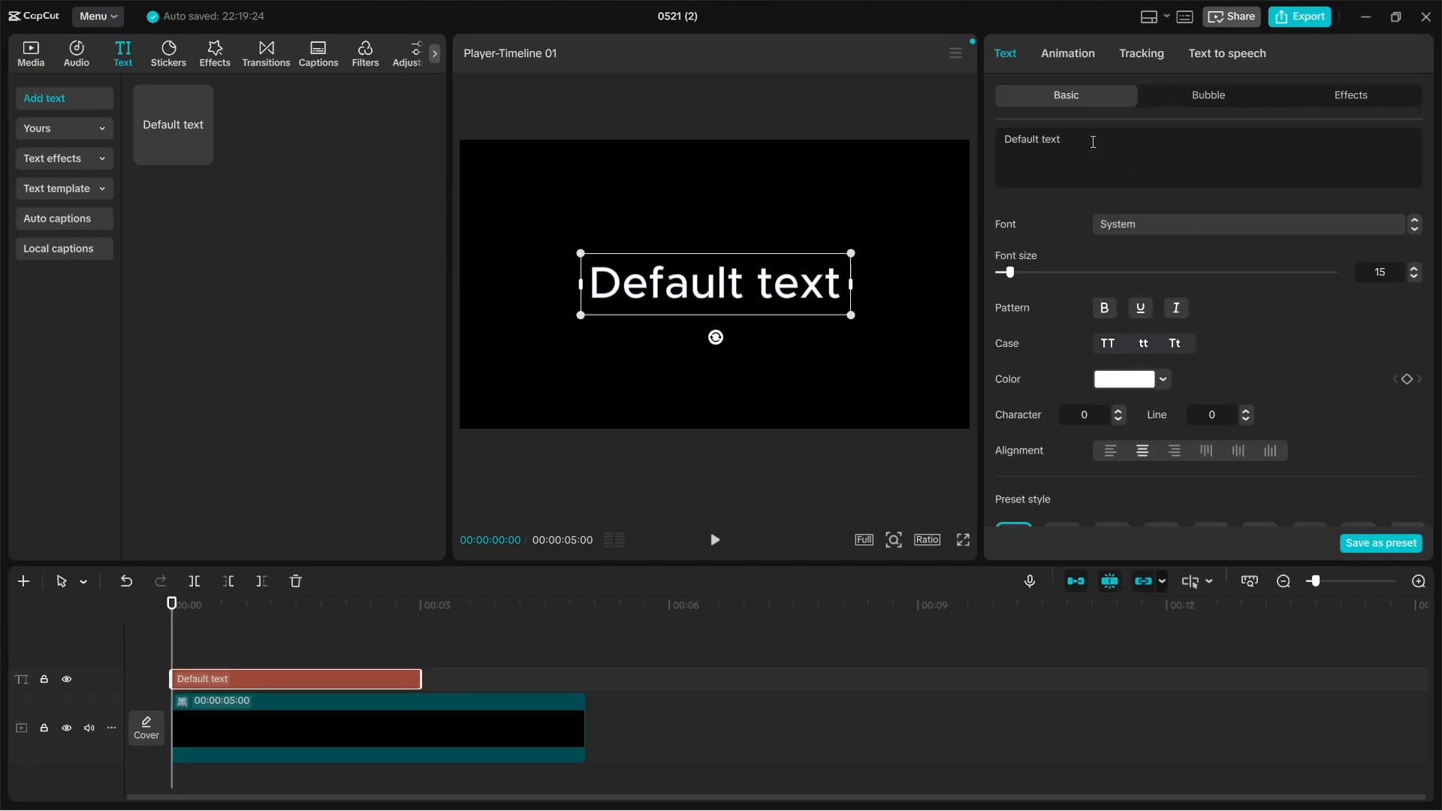
{"action": "left_click_drag", "start_coordinate": [1087, 139], "coordinate": [1002, 141]}
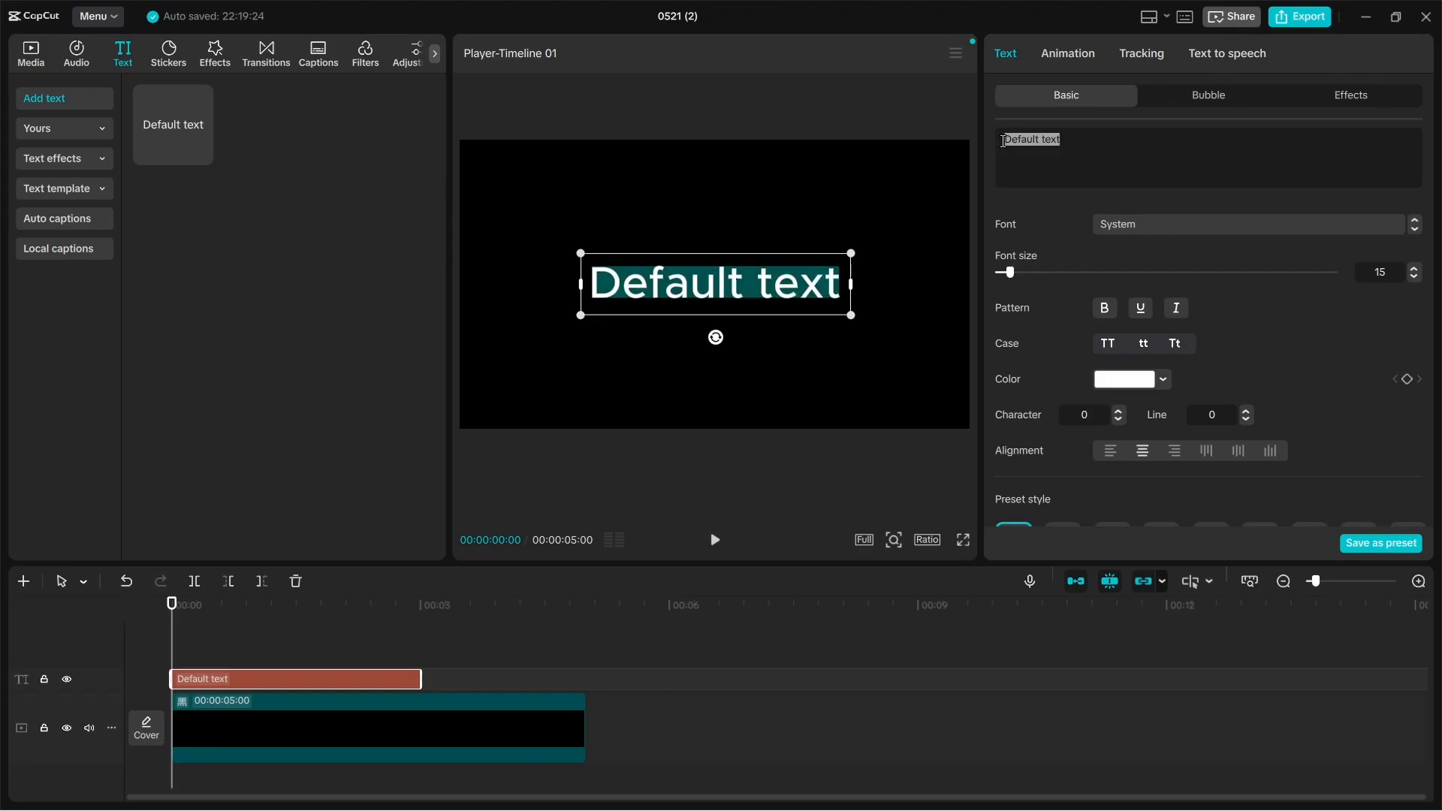
{"action": "type", "text": "color-canvas"}
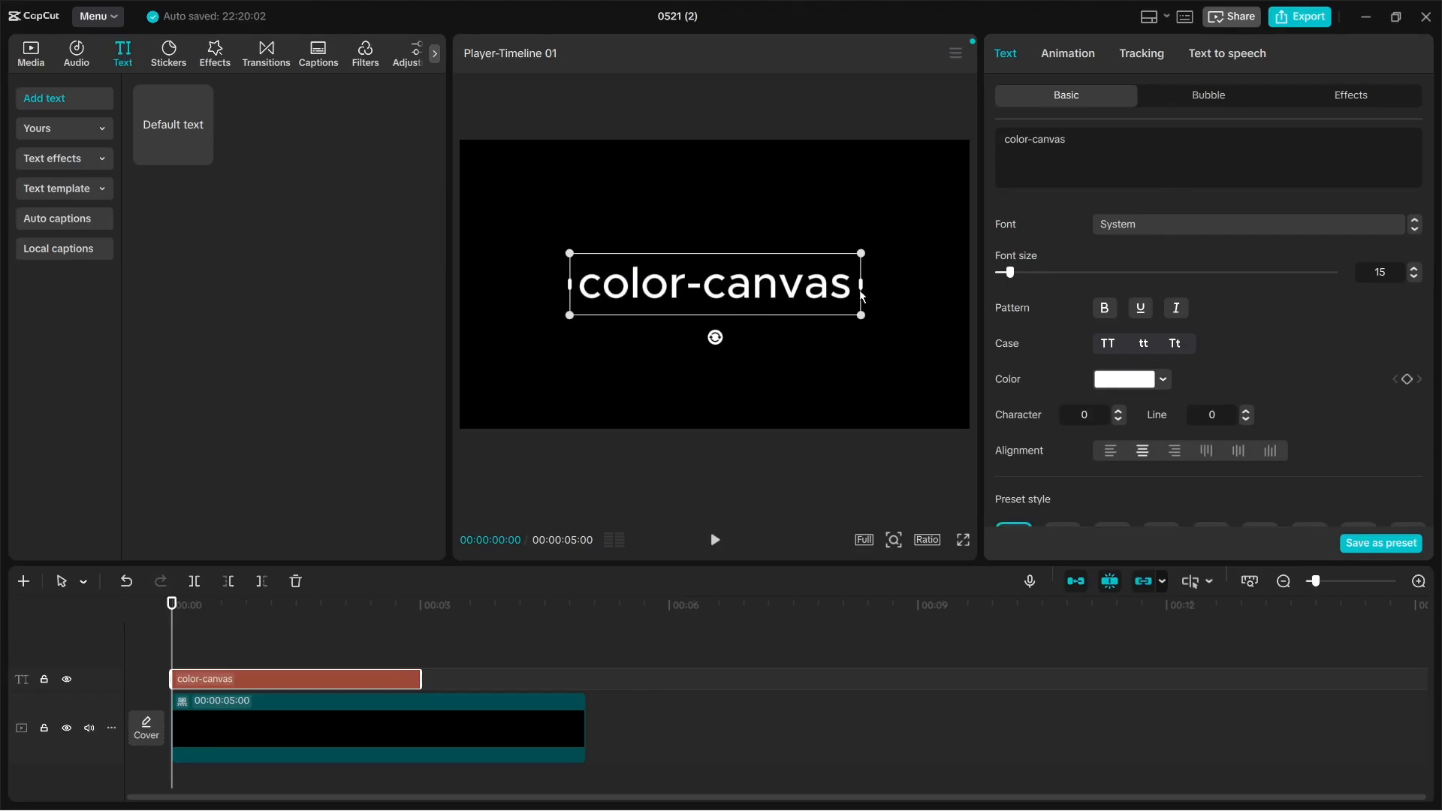
Look through the text clip's basic, animation, tracking, text-to-speech, bubble and effects options.
{"action": "scroll", "coordinate": [1096, 409], "scroll_direction": "down", "scroll_amount": 10}
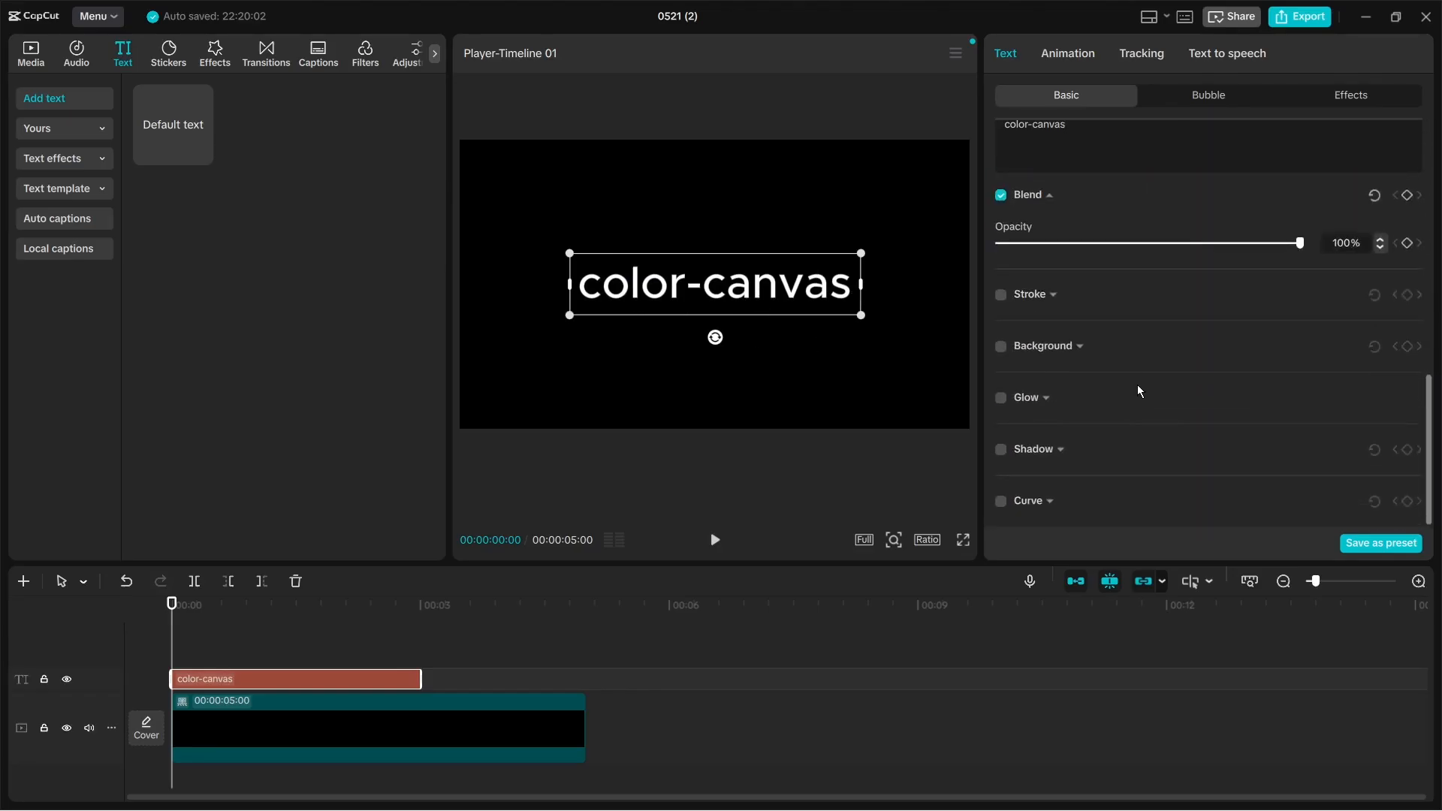
{"action": "scroll", "coordinate": [1130, 384], "scroll_direction": "up", "scroll_amount": 10}
{"action": "scroll", "coordinate": [1130, 385], "scroll_direction": "up", "scroll_amount": 1}
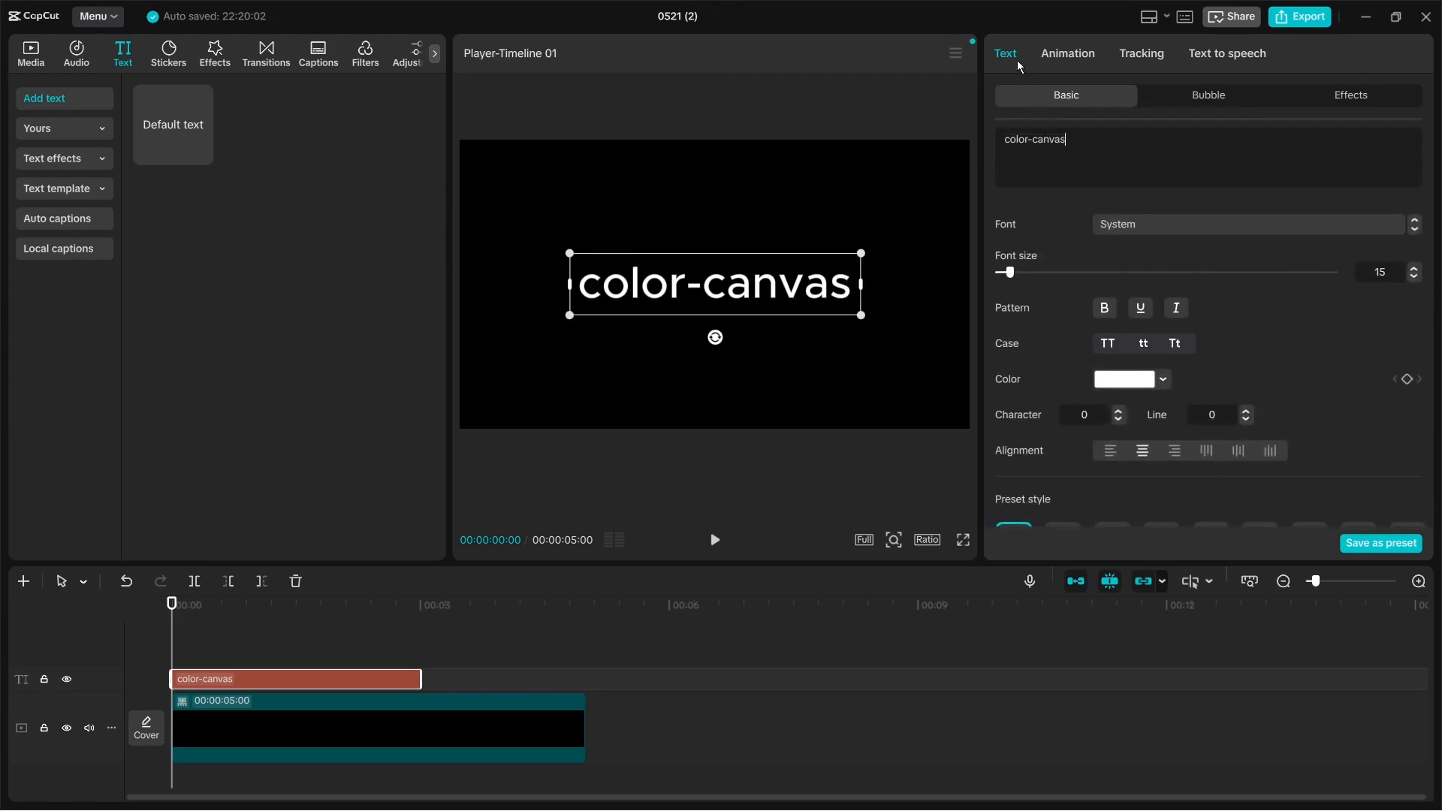
{"action": "left_click", "coordinate": [1068, 57]}
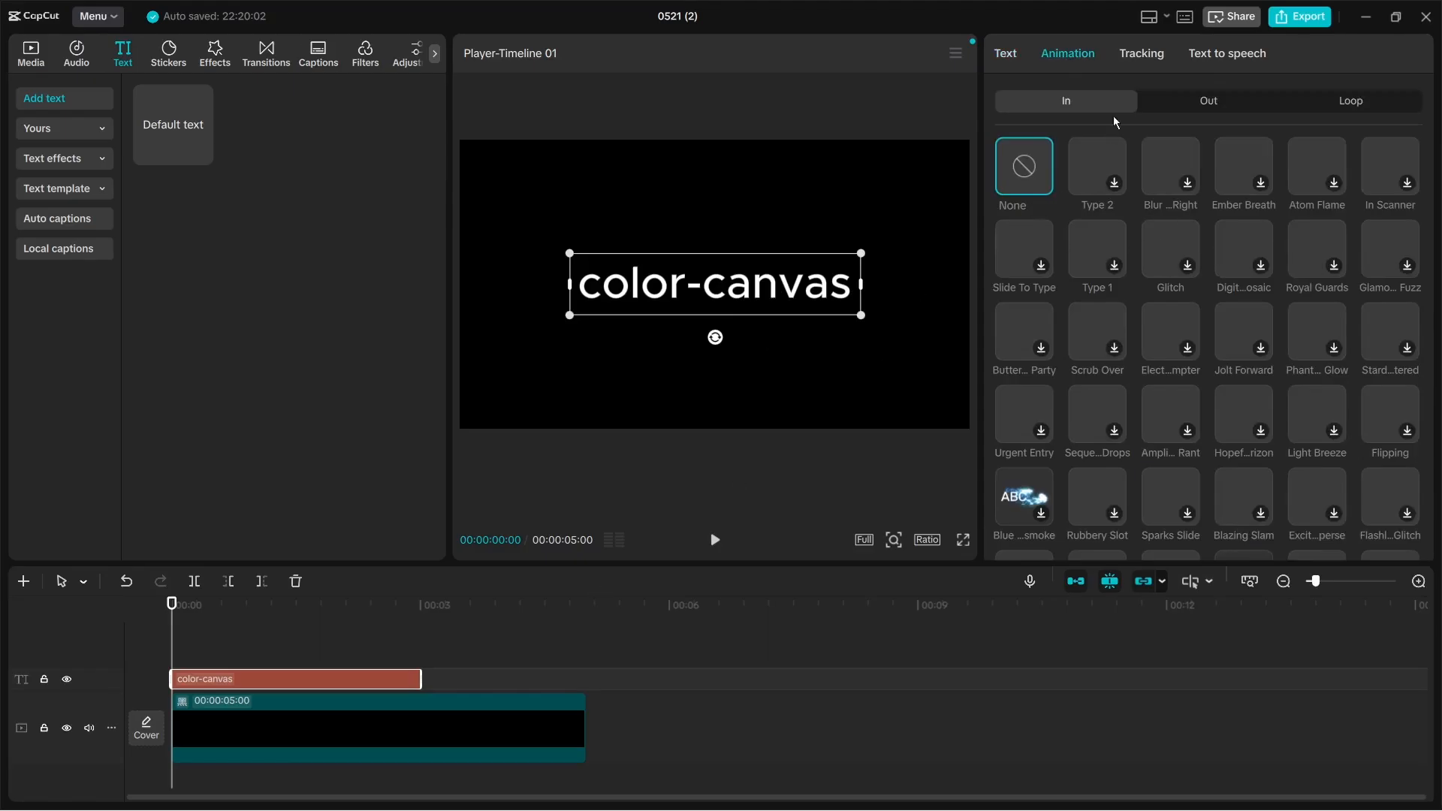
{"action": "left_click", "coordinate": [1138, 54]}
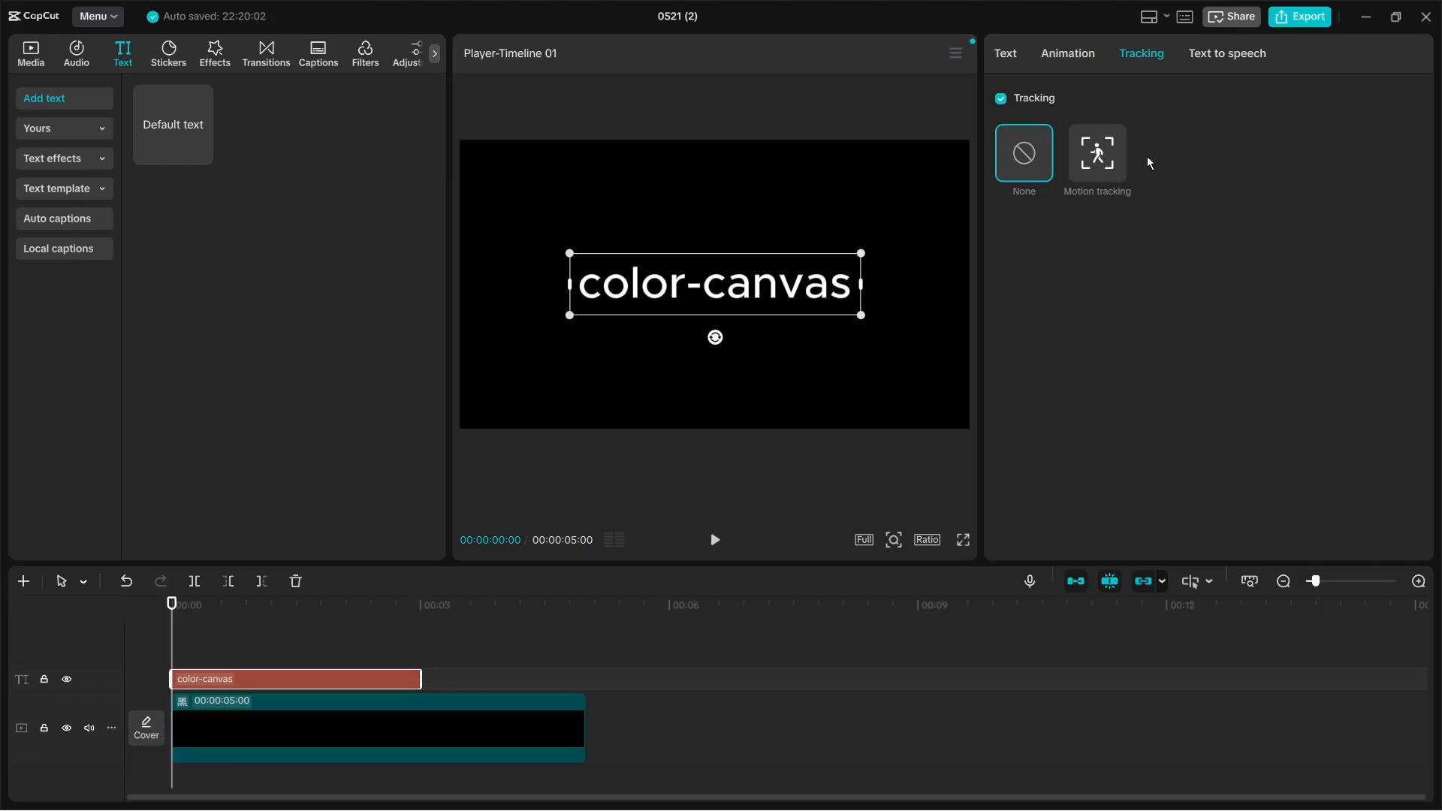
{"action": "left_click", "coordinate": [1236, 56]}
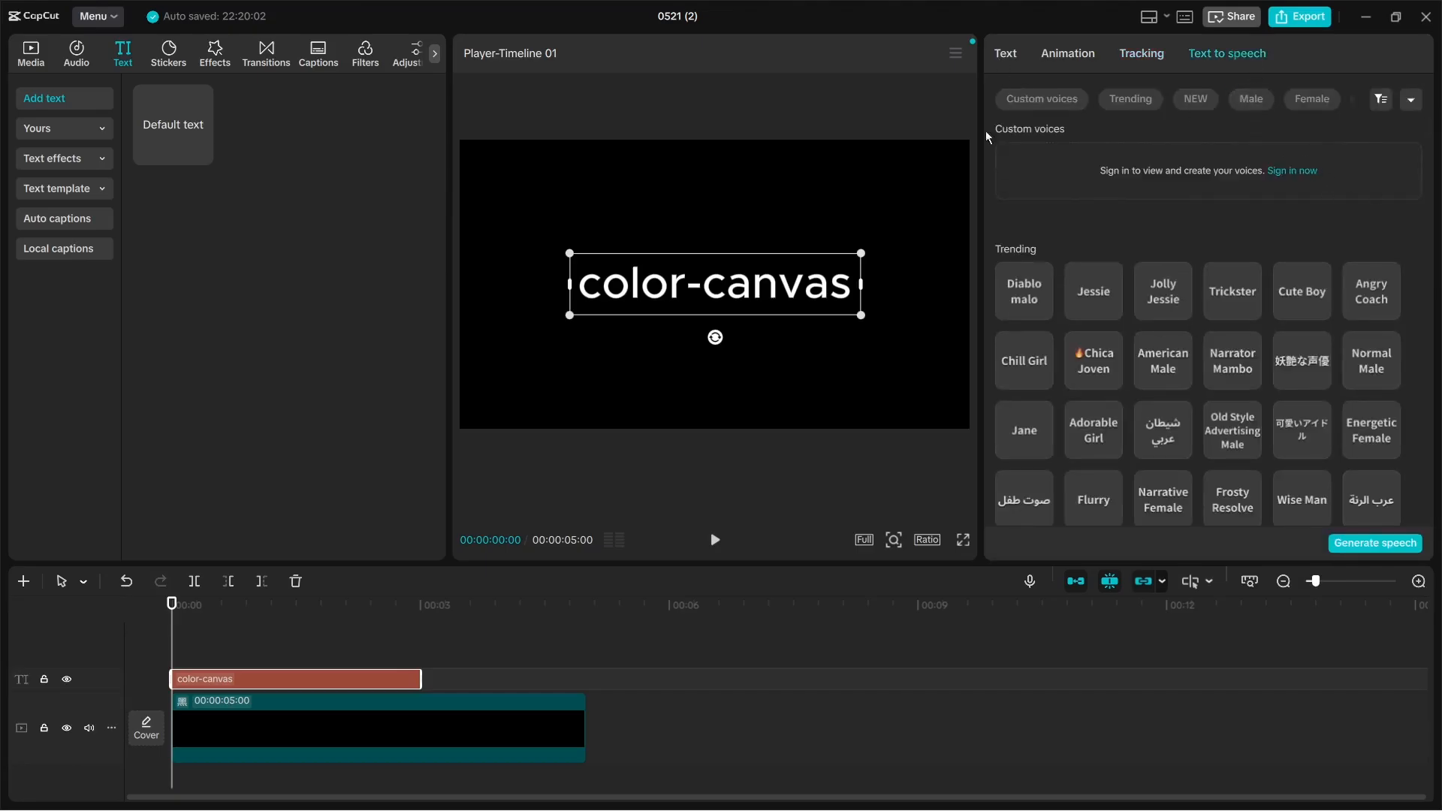
{"action": "left_click", "coordinate": [1004, 54]}
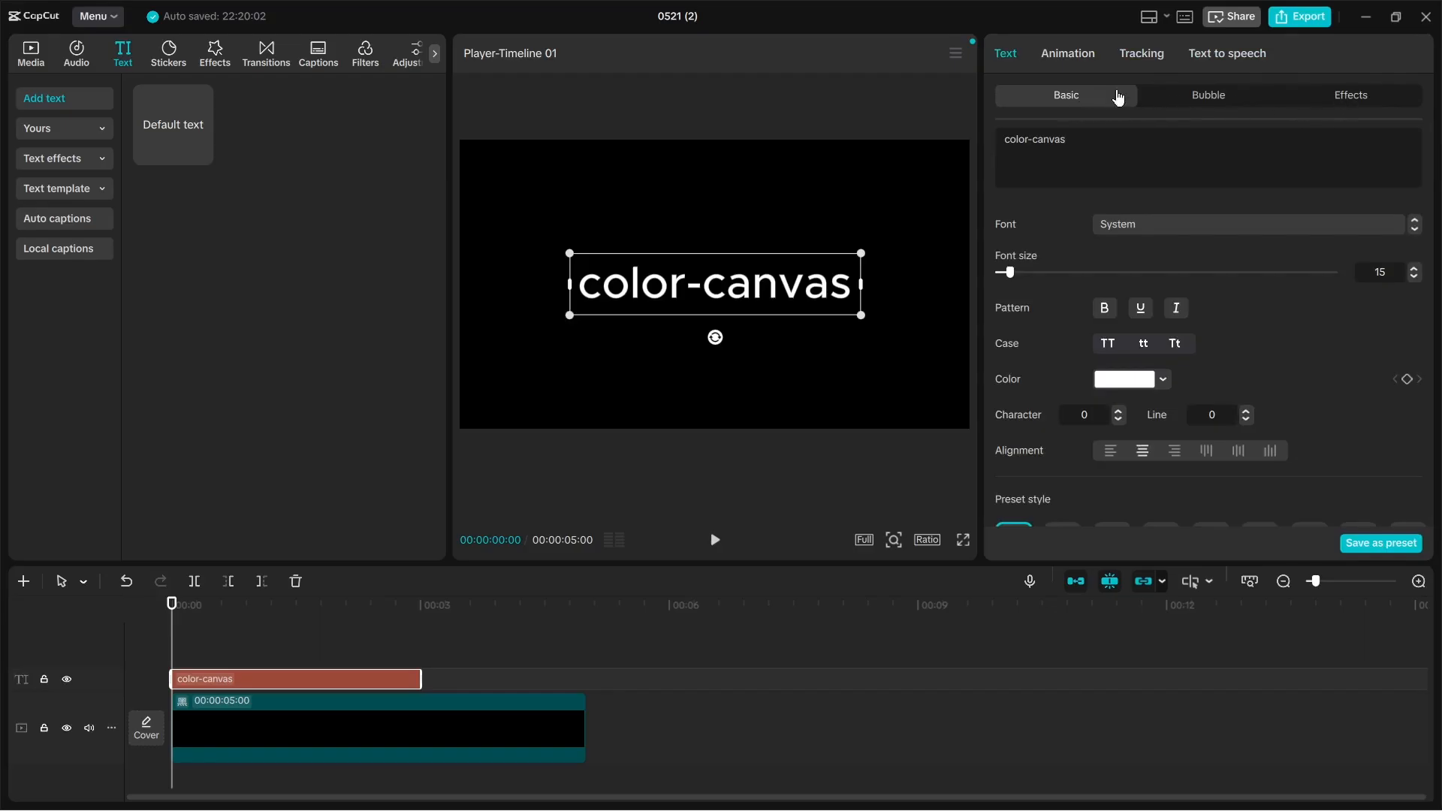
{"action": "left_click", "coordinate": [1214, 101]}
{"action": "left_click", "coordinate": [1341, 106]}
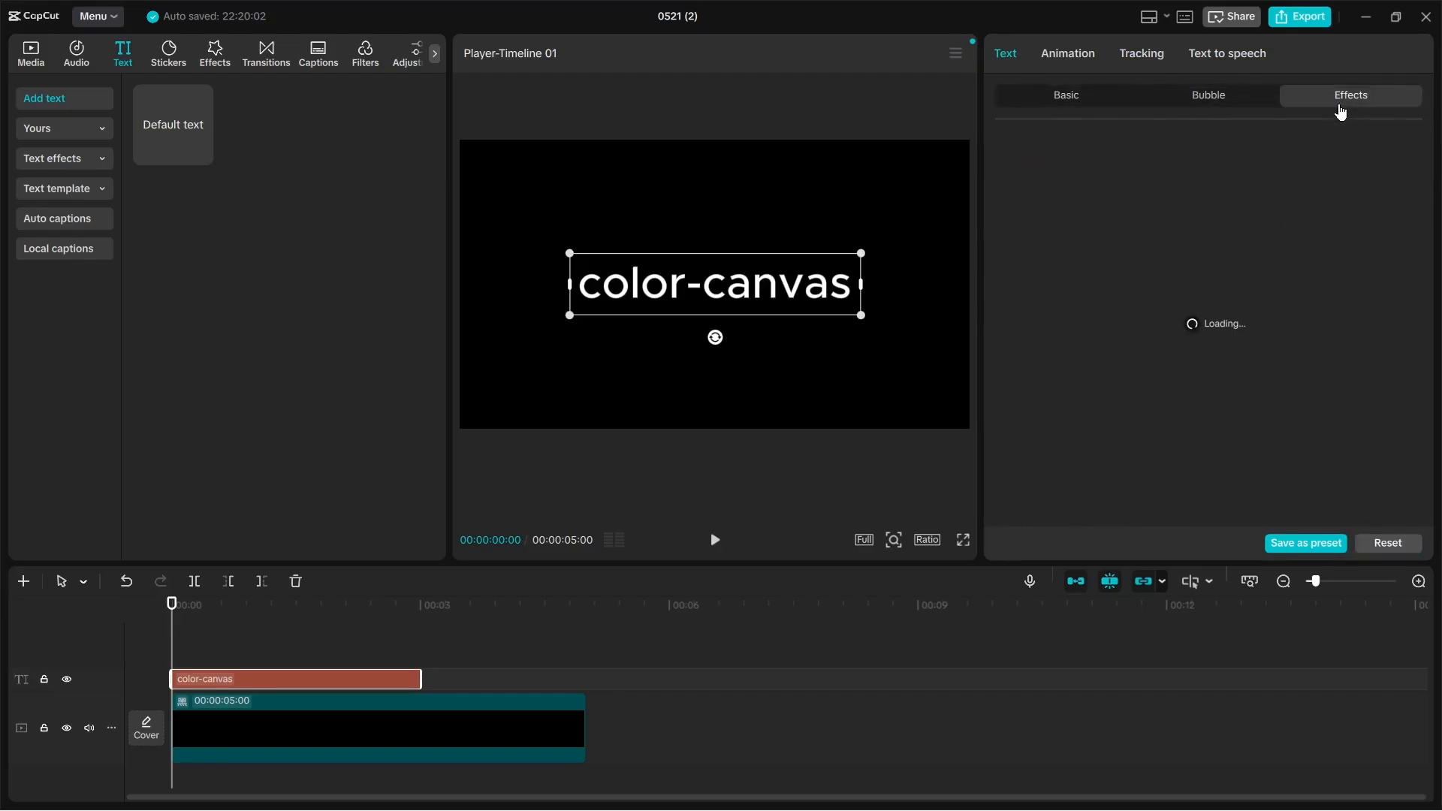
{"action": "left_click", "coordinate": [1080, 105]}
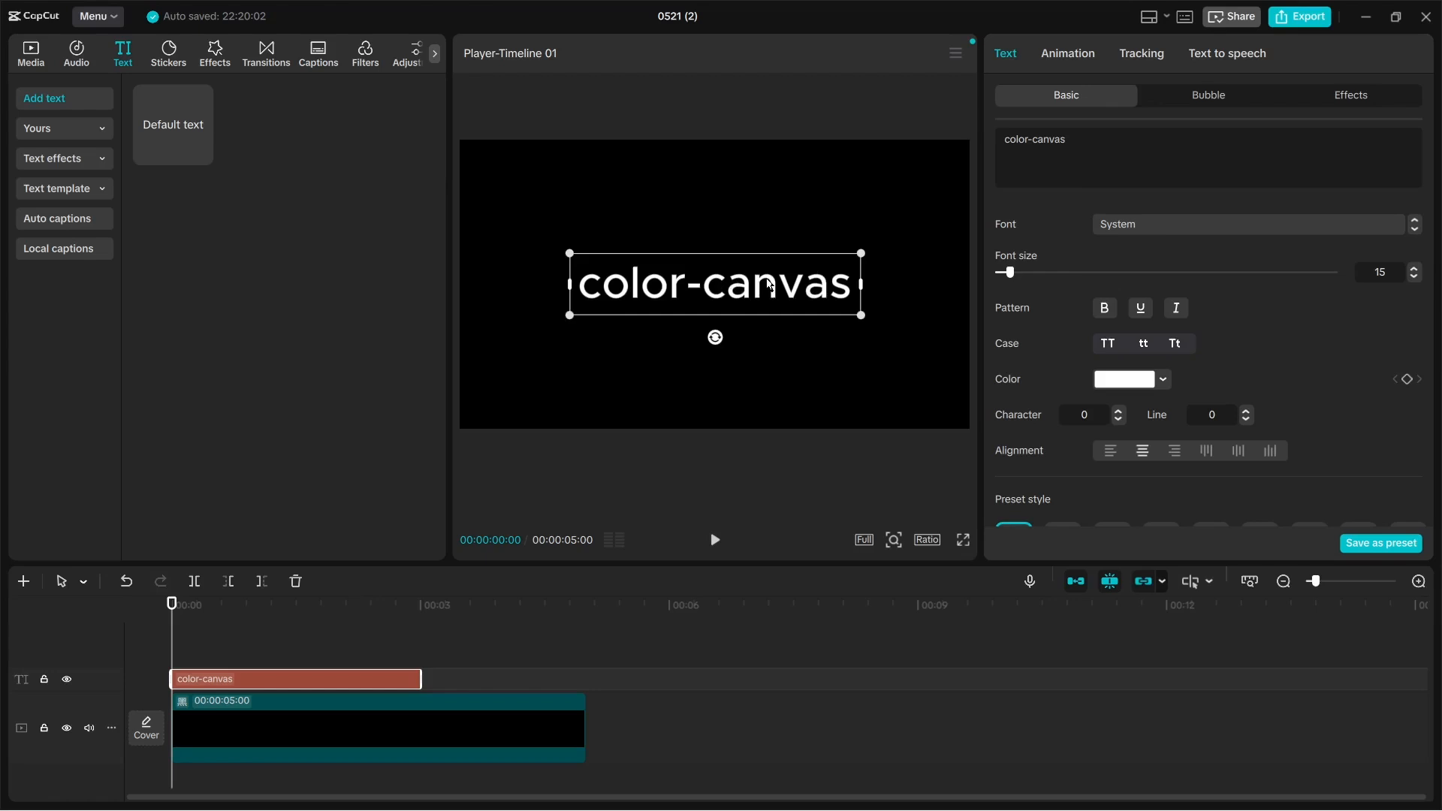
Change the font of the "color-canvas" text to Abril Fatface.
{"action": "left_click", "coordinate": [1165, 228]}
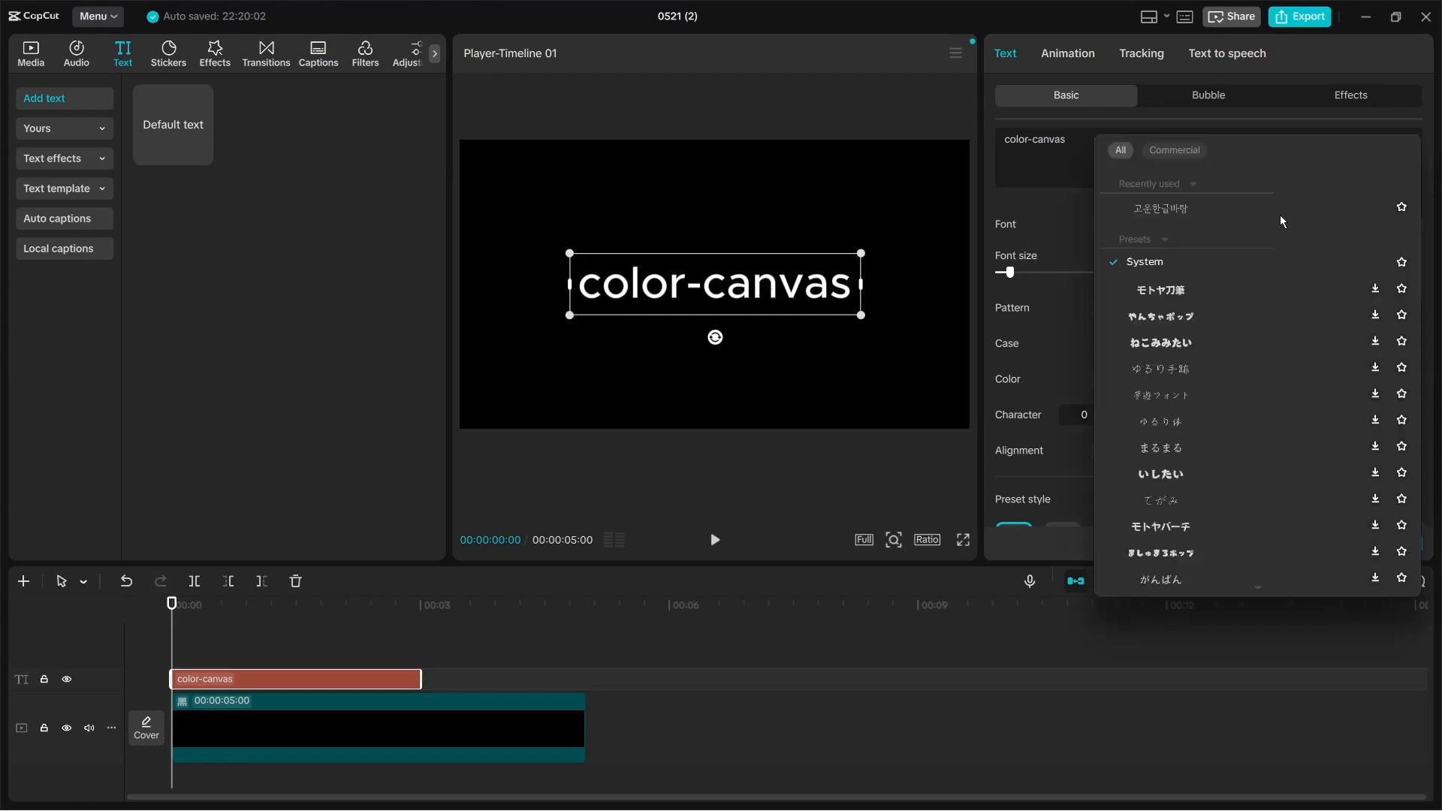
{"action": "left_click", "coordinate": [1069, 209]}
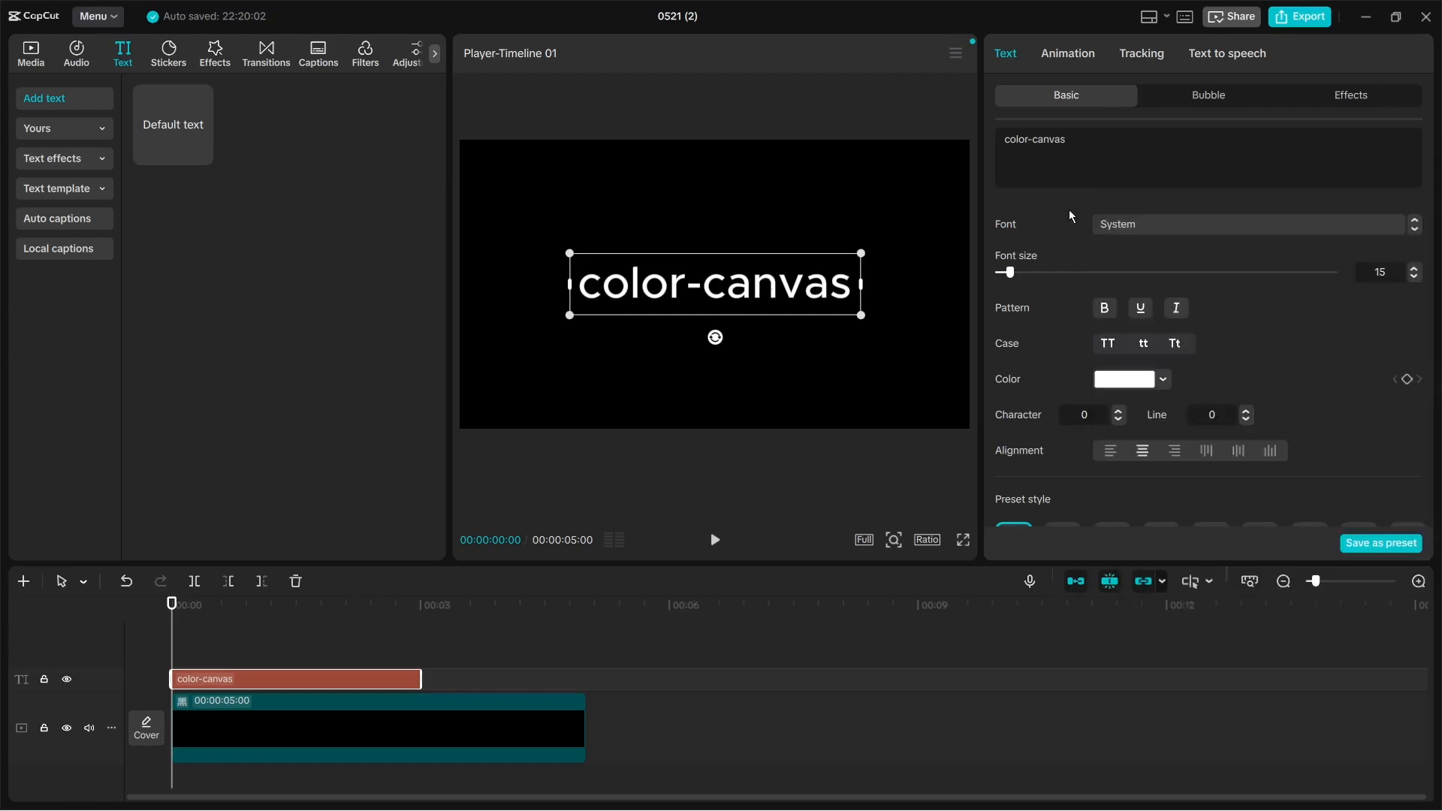
{"action": "left_click", "coordinate": [1415, 231]}
{"action": "left_click", "coordinate": [1415, 230]}
{"action": "left_click", "coordinate": [1415, 230]}
{"action": "left_click", "coordinate": [1415, 231]}
{"action": "left_click", "coordinate": [1415, 230]}
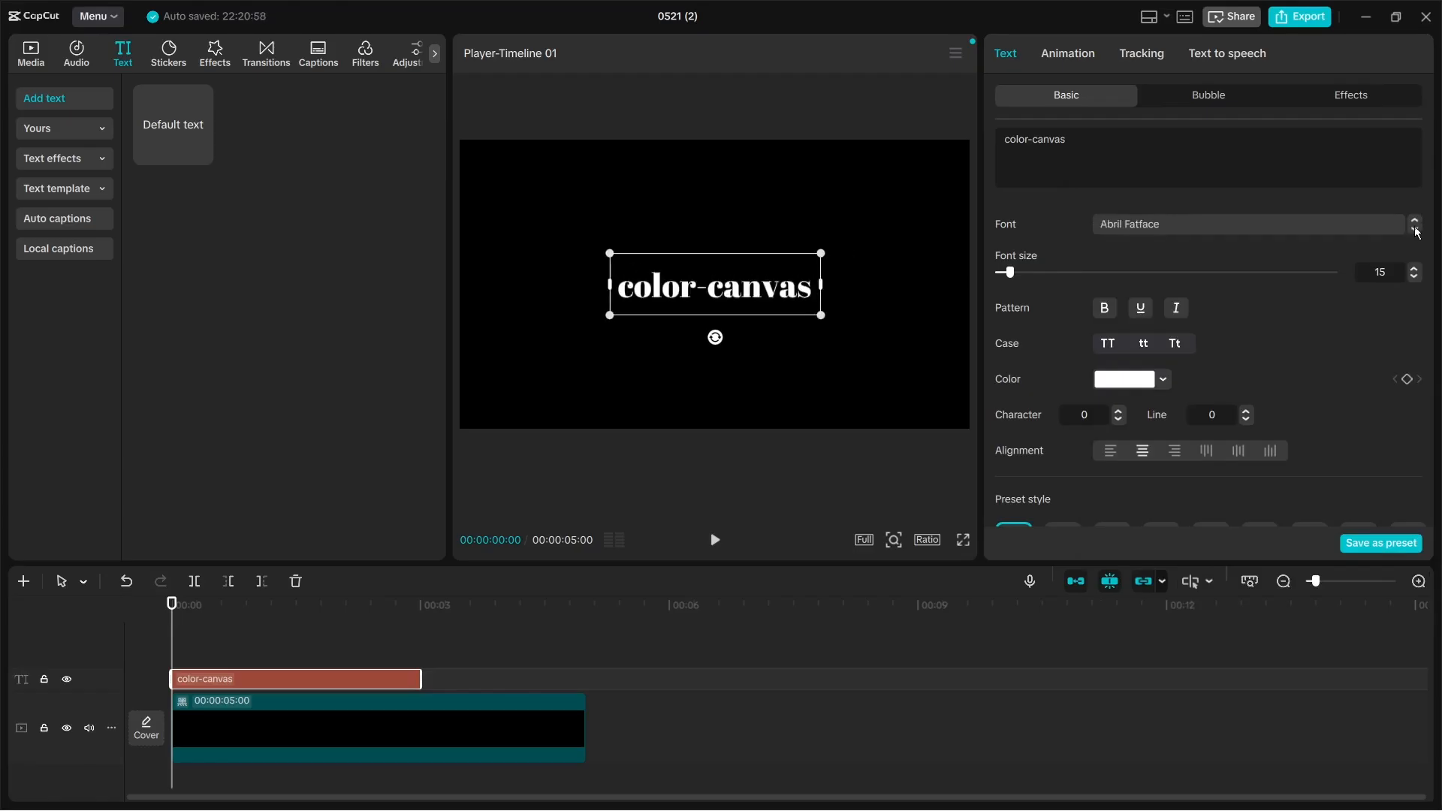
Preview other fonts on the "color-canvas" text and apply Candara Bold.
{"action": "left_click", "coordinate": [1291, 228]}
{"action": "left_click", "coordinate": [1051, 229]}
{"action": "left_click", "coordinate": [1200, 223]}
{"action": "scroll", "coordinate": [1224, 465], "scroll_direction": "down", "scroll_amount": 4}
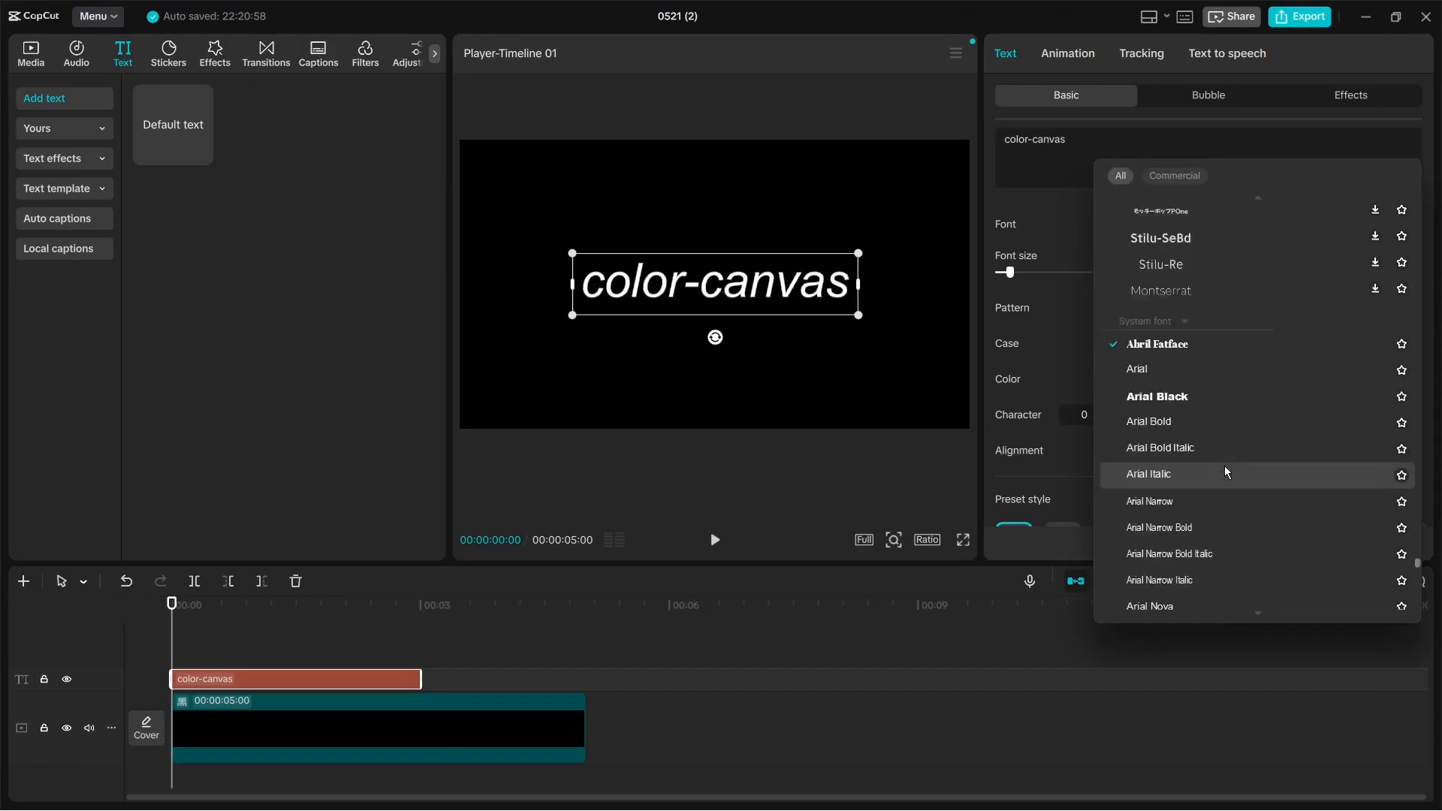
{"action": "scroll", "coordinate": [1226, 466], "scroll_direction": "up", "scroll_amount": 5}
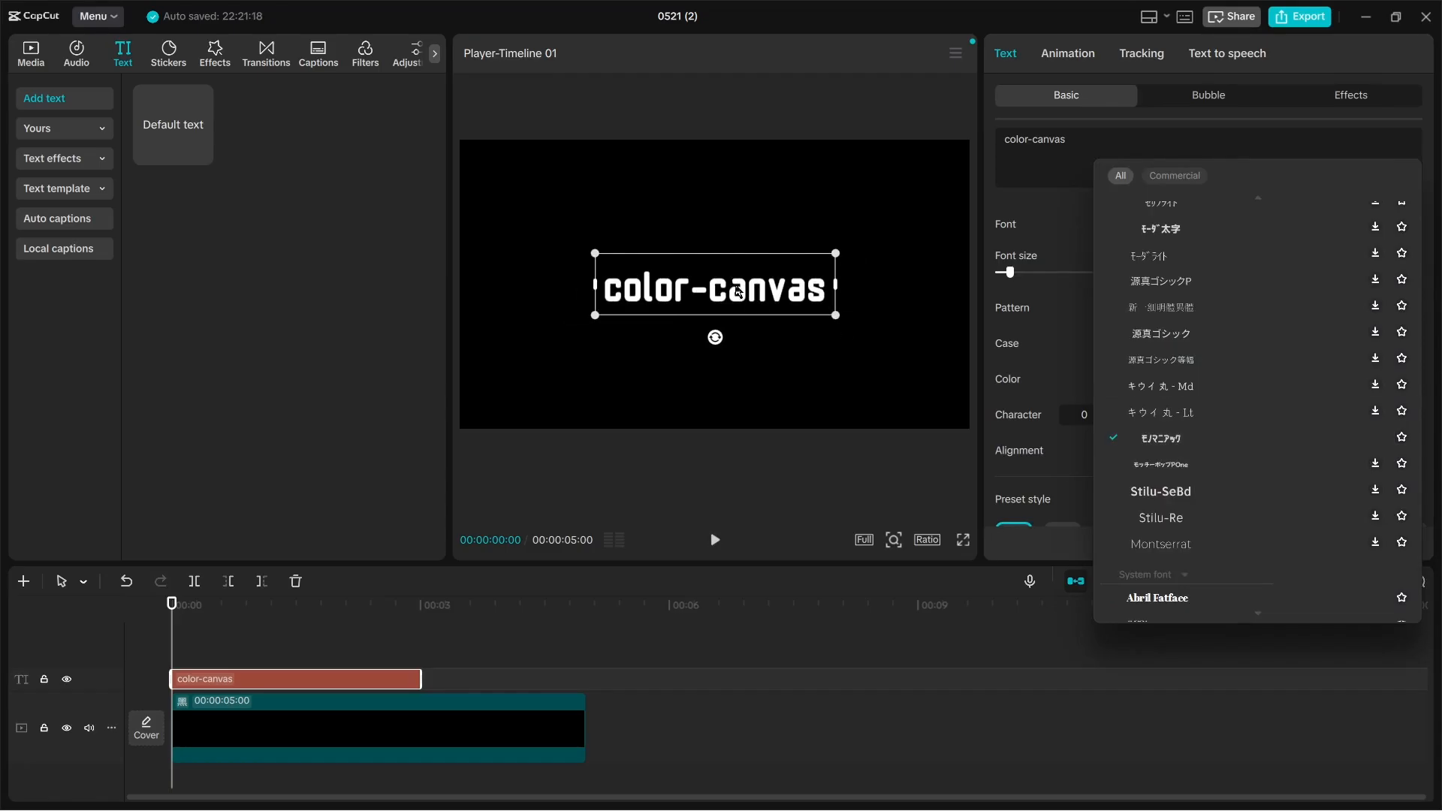
{"action": "scroll", "coordinate": [1343, 443], "scroll_direction": "down", "scroll_amount": 4}
{"action": "scroll", "coordinate": [1347, 443], "scroll_direction": "down", "scroll_amount": 10}
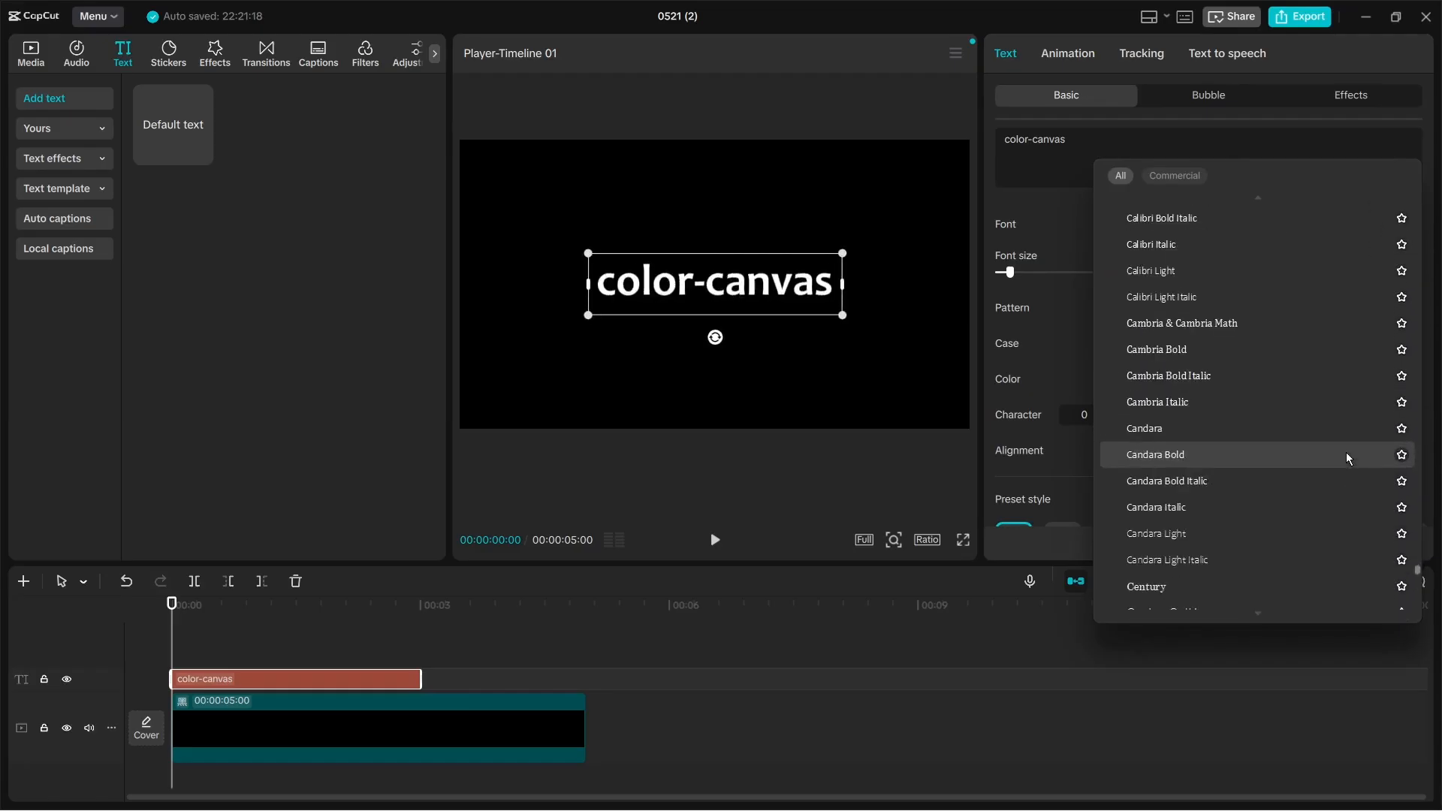
{"action": "left_click", "coordinate": [1231, 448]}
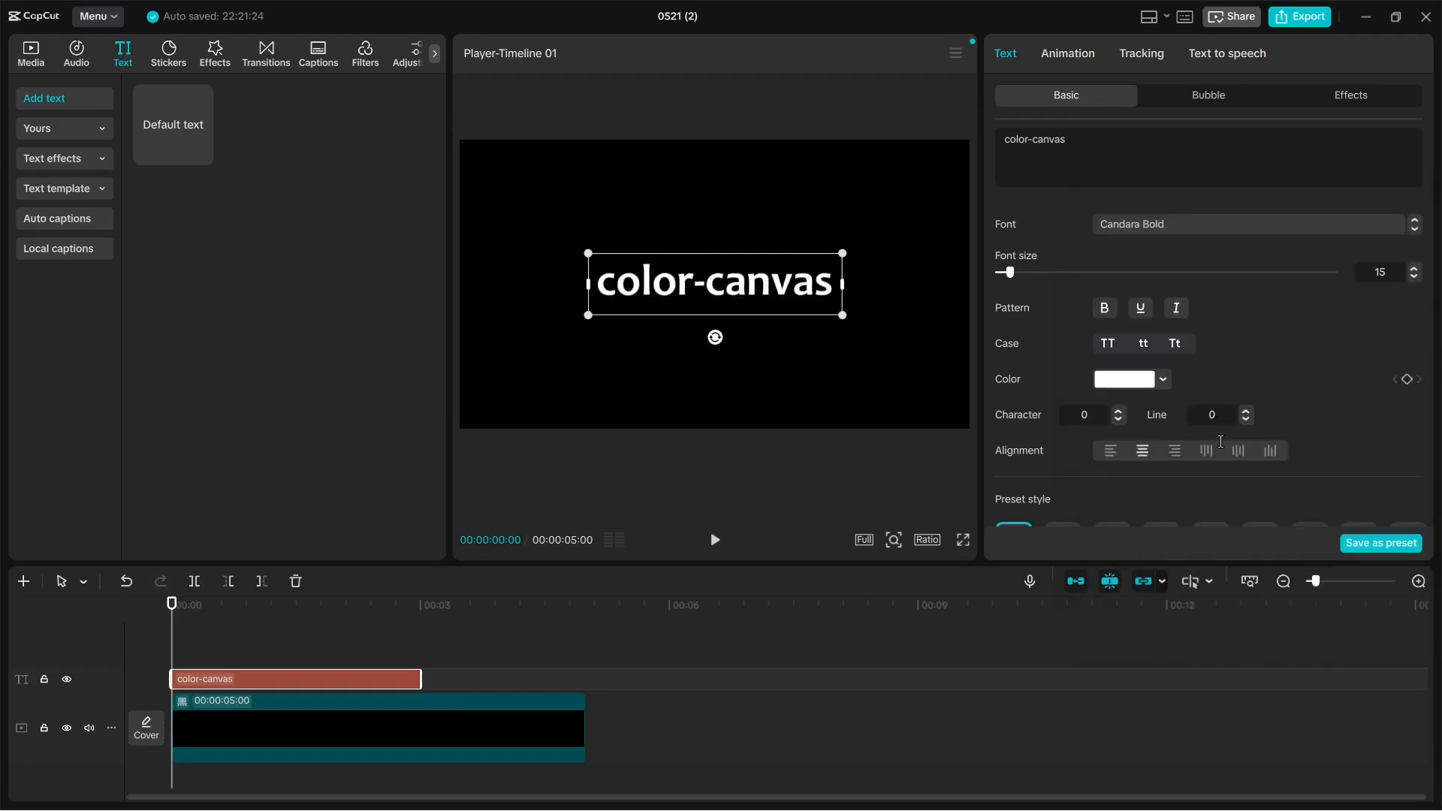
Switch the text's font to Cheetah Kick - Personal Use.
{"action": "left_click", "coordinate": [1189, 223]}
{"action": "scroll", "coordinate": [1224, 398], "scroll_direction": "down", "scroll_amount": 3}
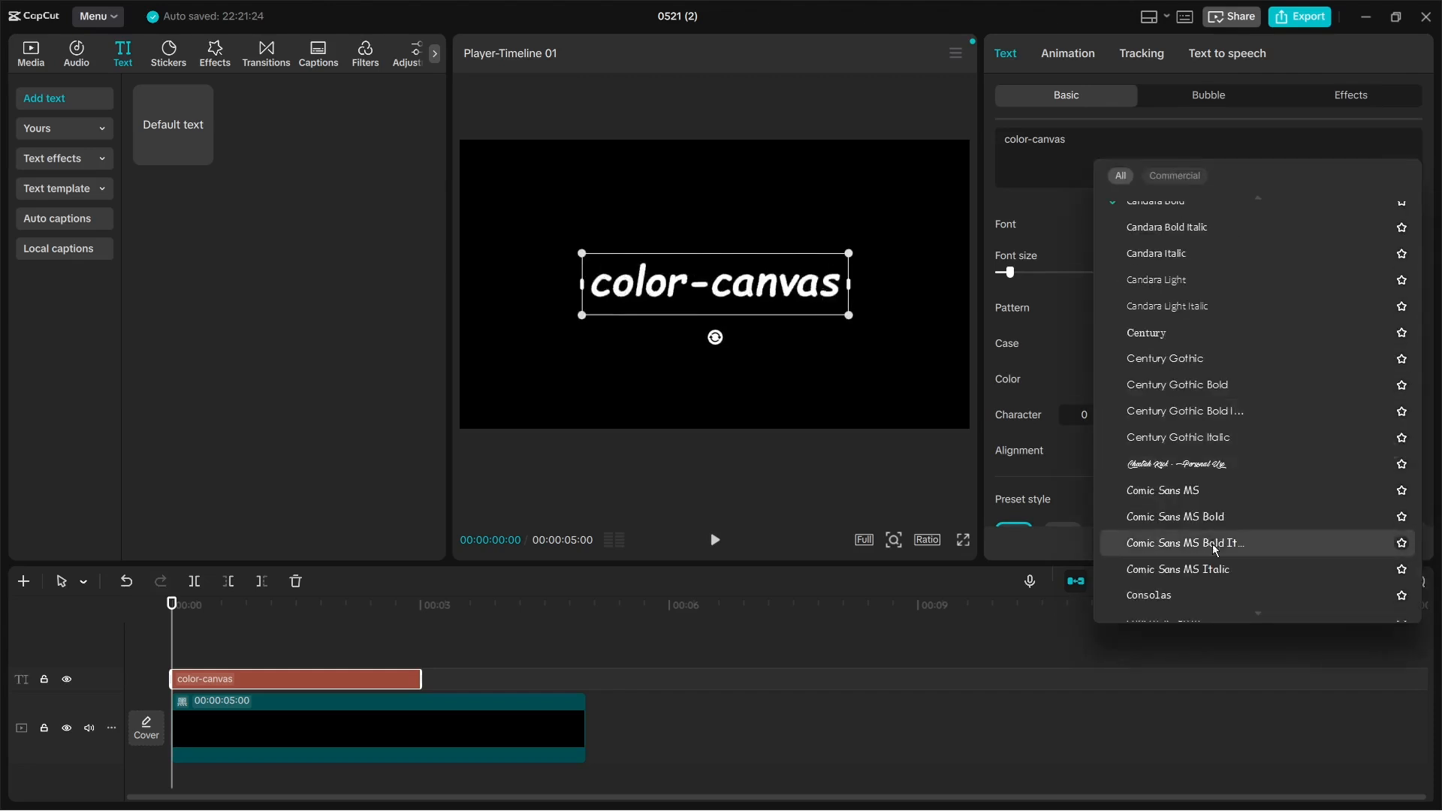
{"action": "scroll", "coordinate": [1231, 511], "scroll_direction": "down", "scroll_amount": 3}
{"action": "left_click", "coordinate": [1158, 381]}
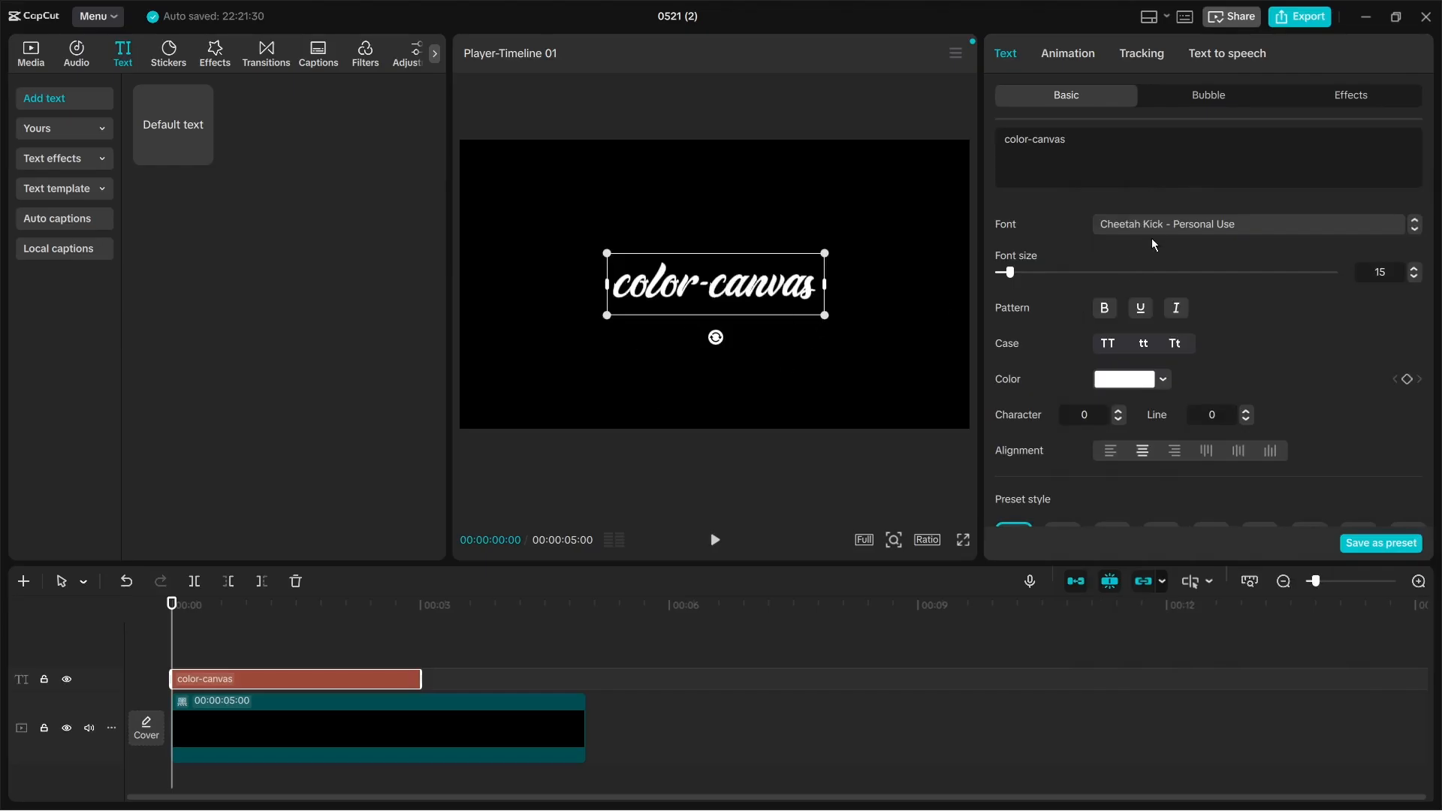
Set the text's font to Constantia.
{"action": "scroll", "coordinate": [1156, 227], "scroll_direction": "up", "scroll_amount": 3}
{"action": "left_click", "coordinate": [1236, 236]}
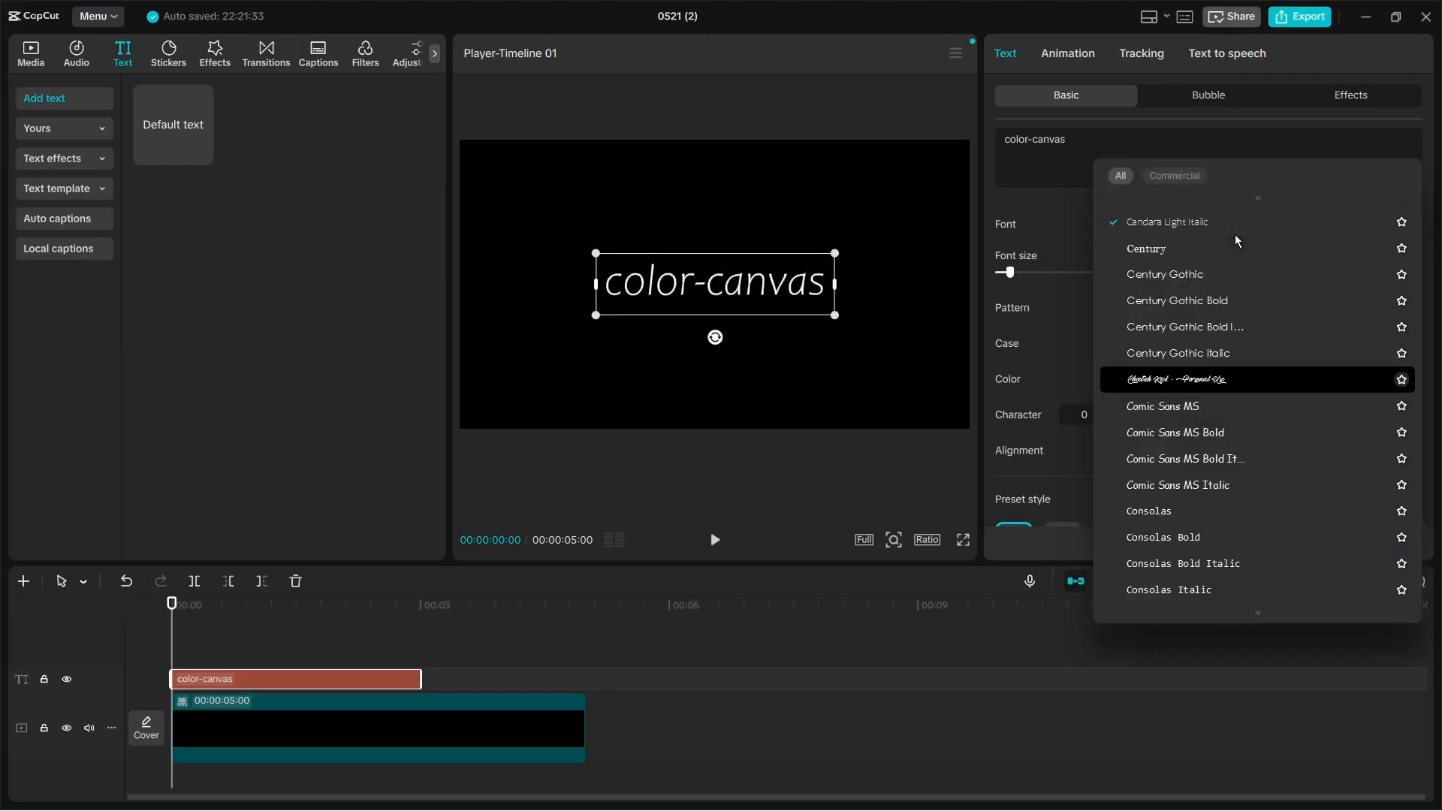
{"action": "scroll", "coordinate": [1232, 420], "scroll_direction": "down", "scroll_amount": 3}
{"action": "left_click", "coordinate": [1187, 460]}
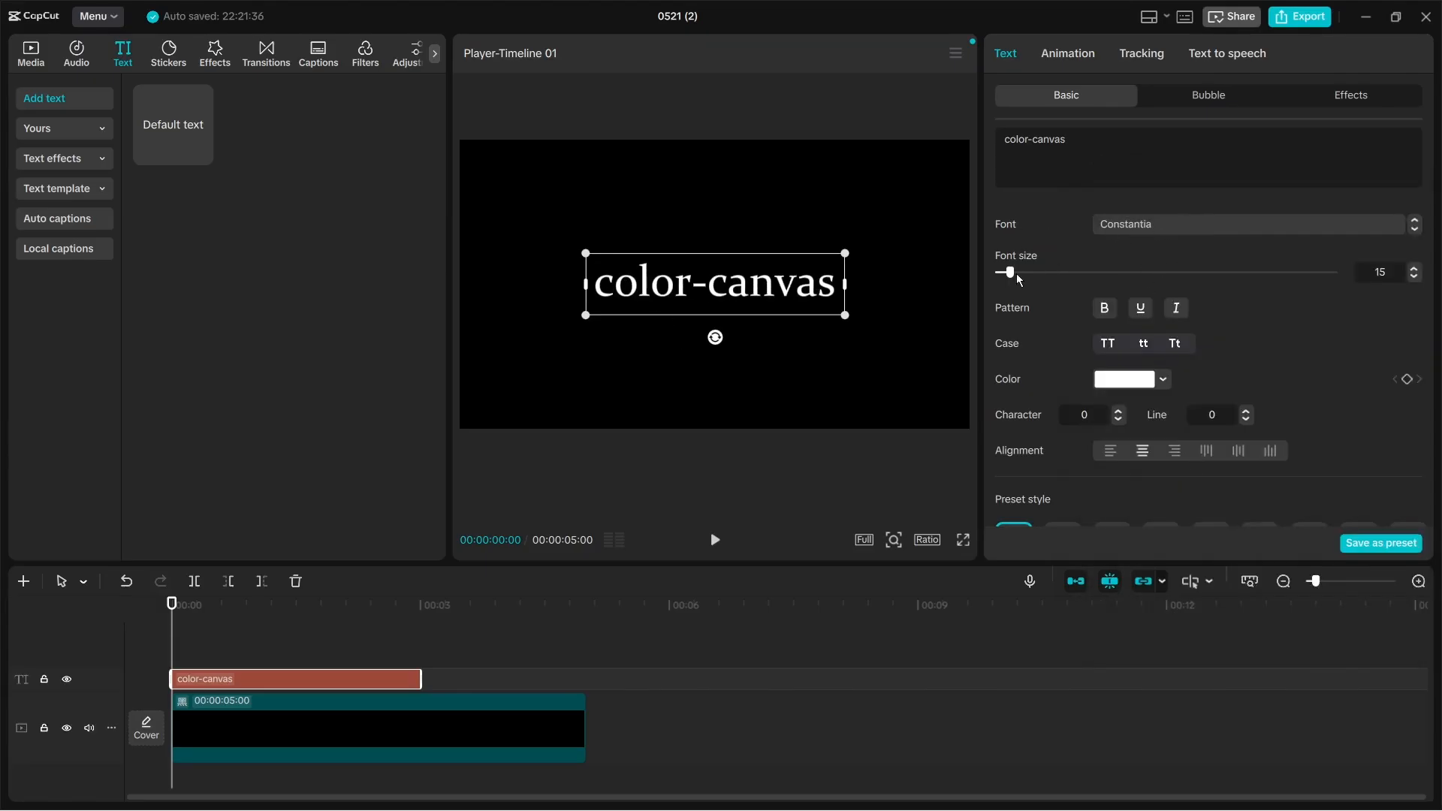
Try font sizes 47 and 10 on the text, setting it back to 15 after each.
{"action": "left_click_drag", "start_coordinate": [1010, 272], "coordinate": [1050, 294]}
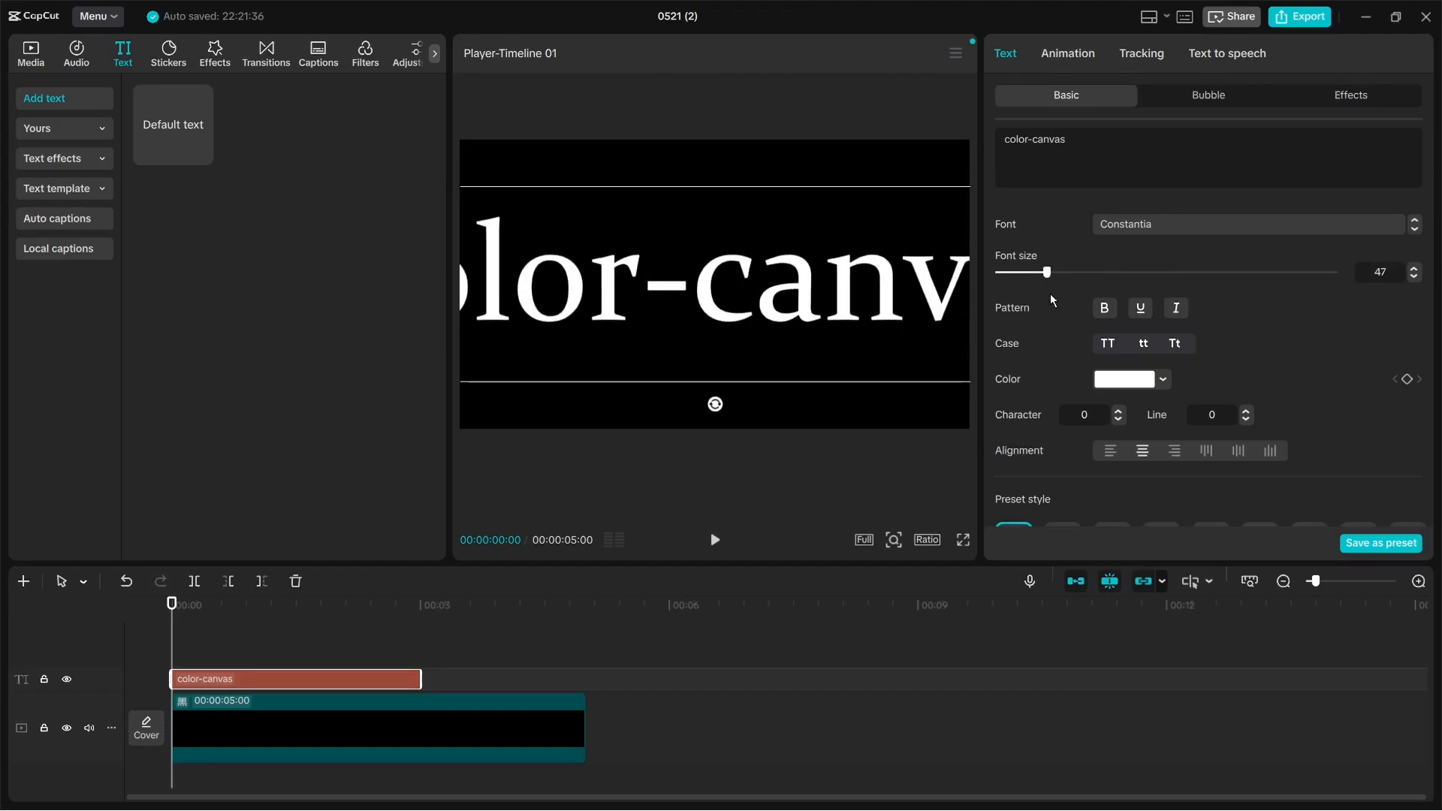
{"action": "left_click", "coordinate": [1393, 275]}
{"action": "key", "text": "Right"}
{"action": "key", "text": "BackSpace"}
{"action": "key", "text": "BackSpace"}
{"action": "type", "text": "15"}
{"action": "key", "text": "Return"}
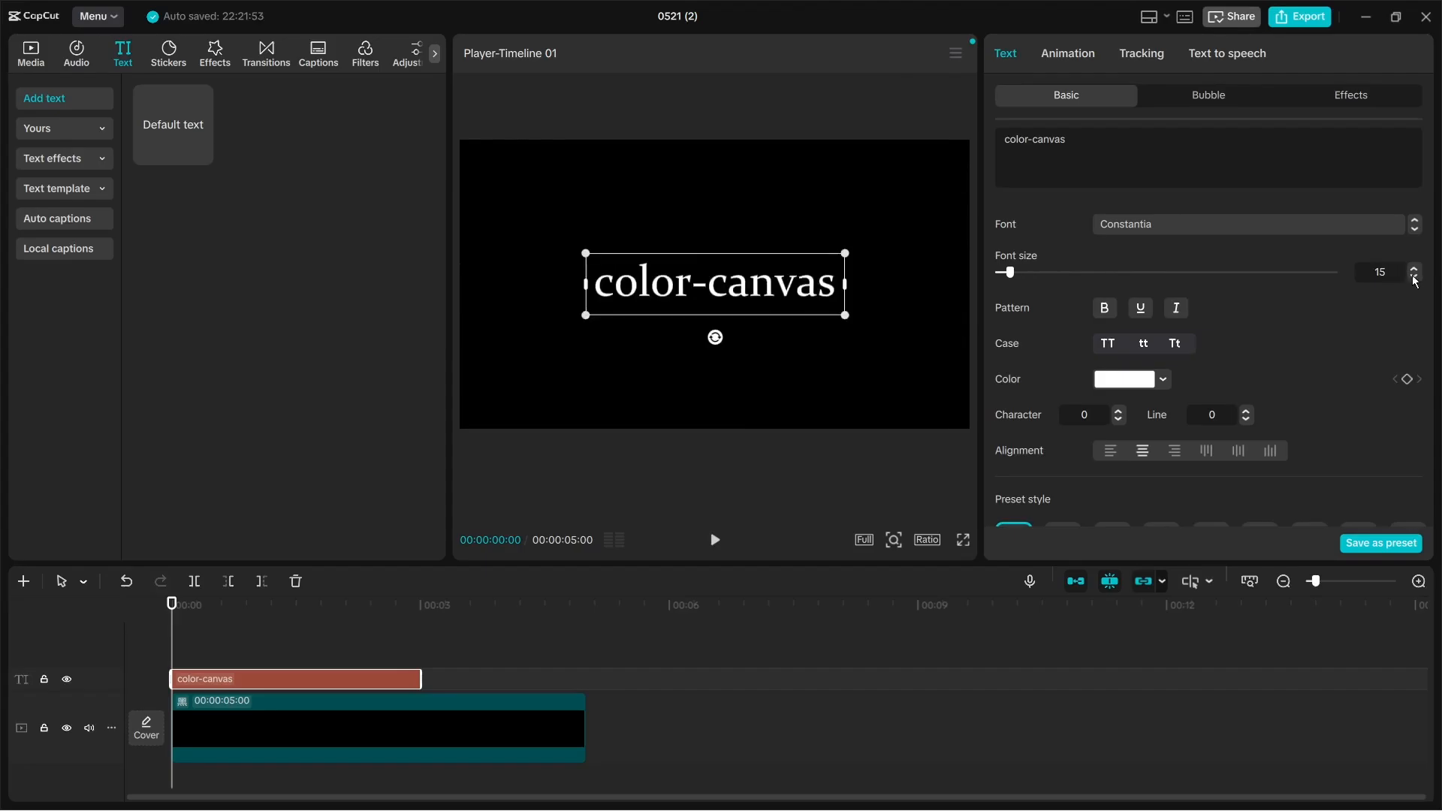
{"action": "left_click", "coordinate": [1415, 276]}
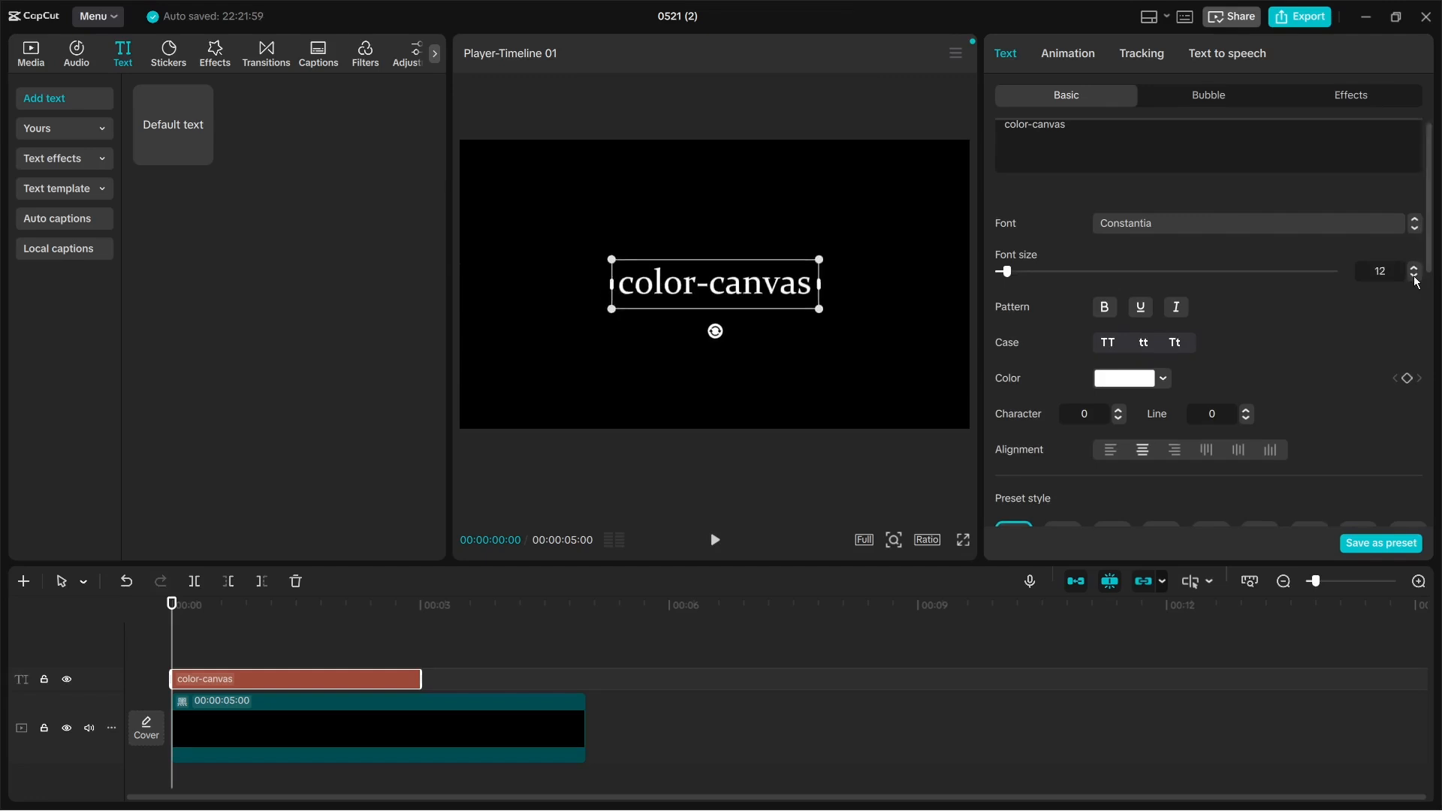
{"action": "left_click", "coordinate": [1415, 266]}
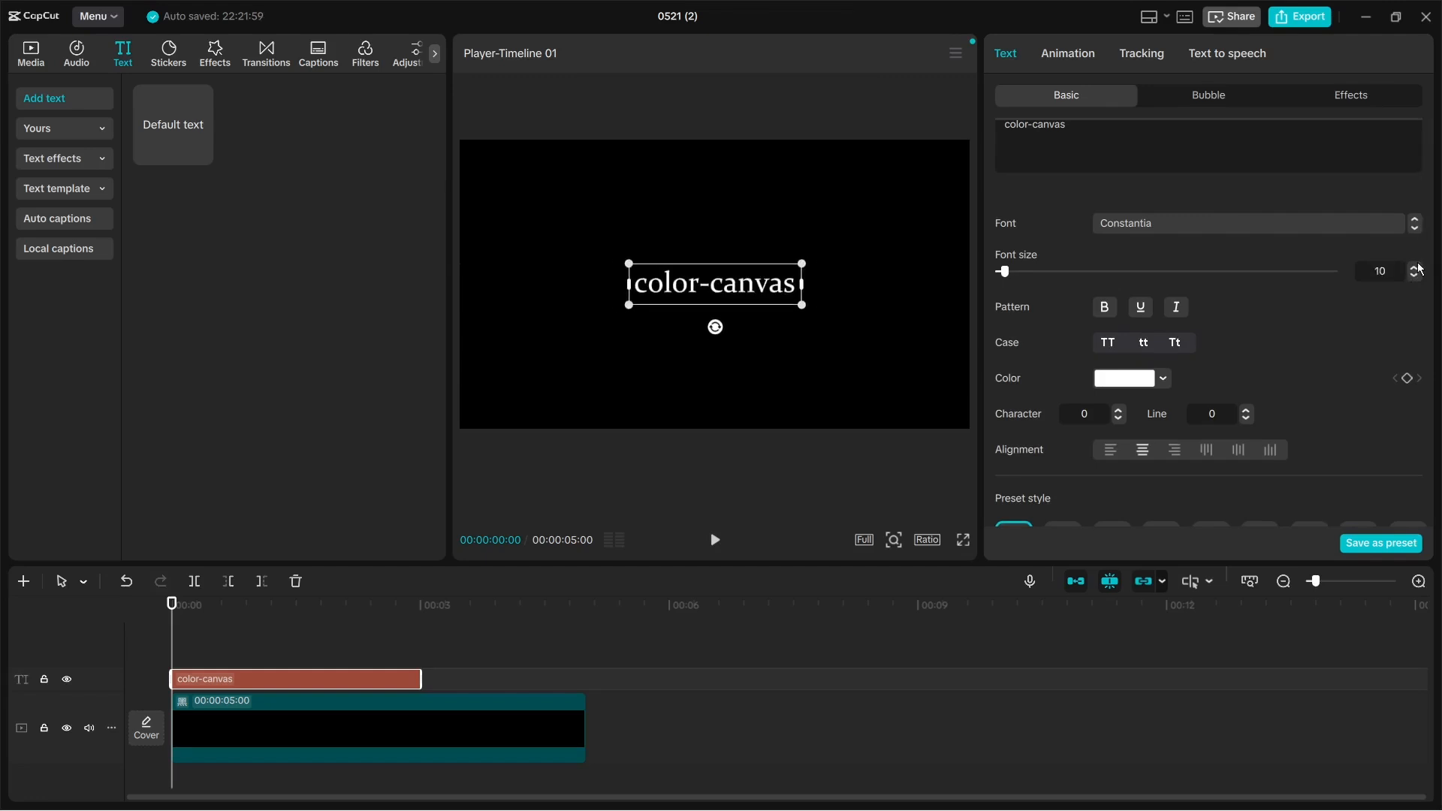
Try the bold, underline and italic styles on the text and turn each of them off again.
{"action": "left_click", "coordinate": [1105, 314]}
{"action": "left_click", "coordinate": [1105, 315]}
{"action": "left_click", "coordinate": [1105, 314]}
{"action": "left_click", "coordinate": [1105, 314]}
{"action": "left_click", "coordinate": [1143, 307]}
{"action": "left_click", "coordinate": [1143, 308]}
{"action": "left_click", "coordinate": [1143, 307]}
{"action": "left_click", "coordinate": [1174, 310]}
{"action": "left_click", "coordinate": [1174, 309]}
{"action": "left_click", "coordinate": [1173, 314]}
{"action": "left_click", "coordinate": [1172, 319]}
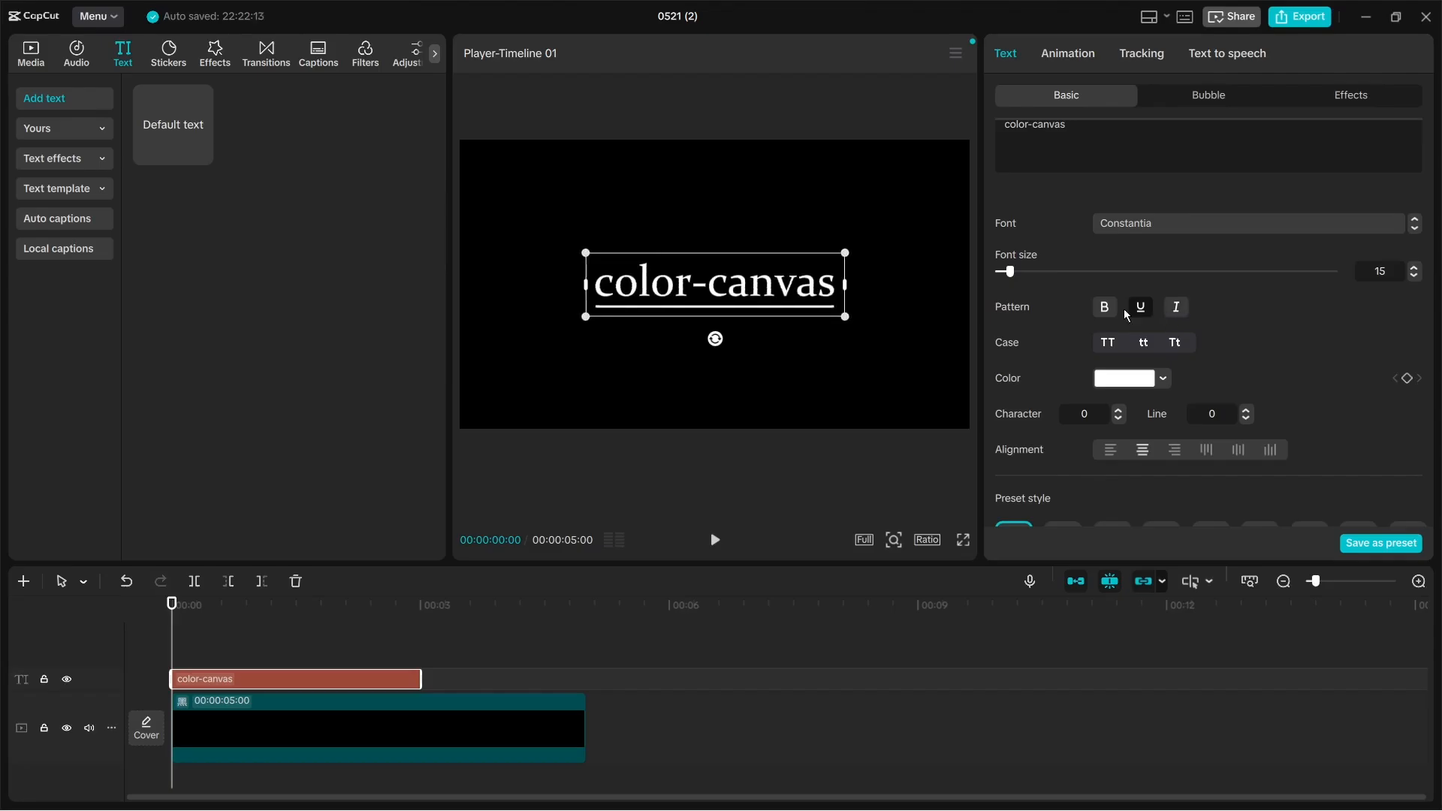
{"action": "left_click", "coordinate": [1147, 307]}
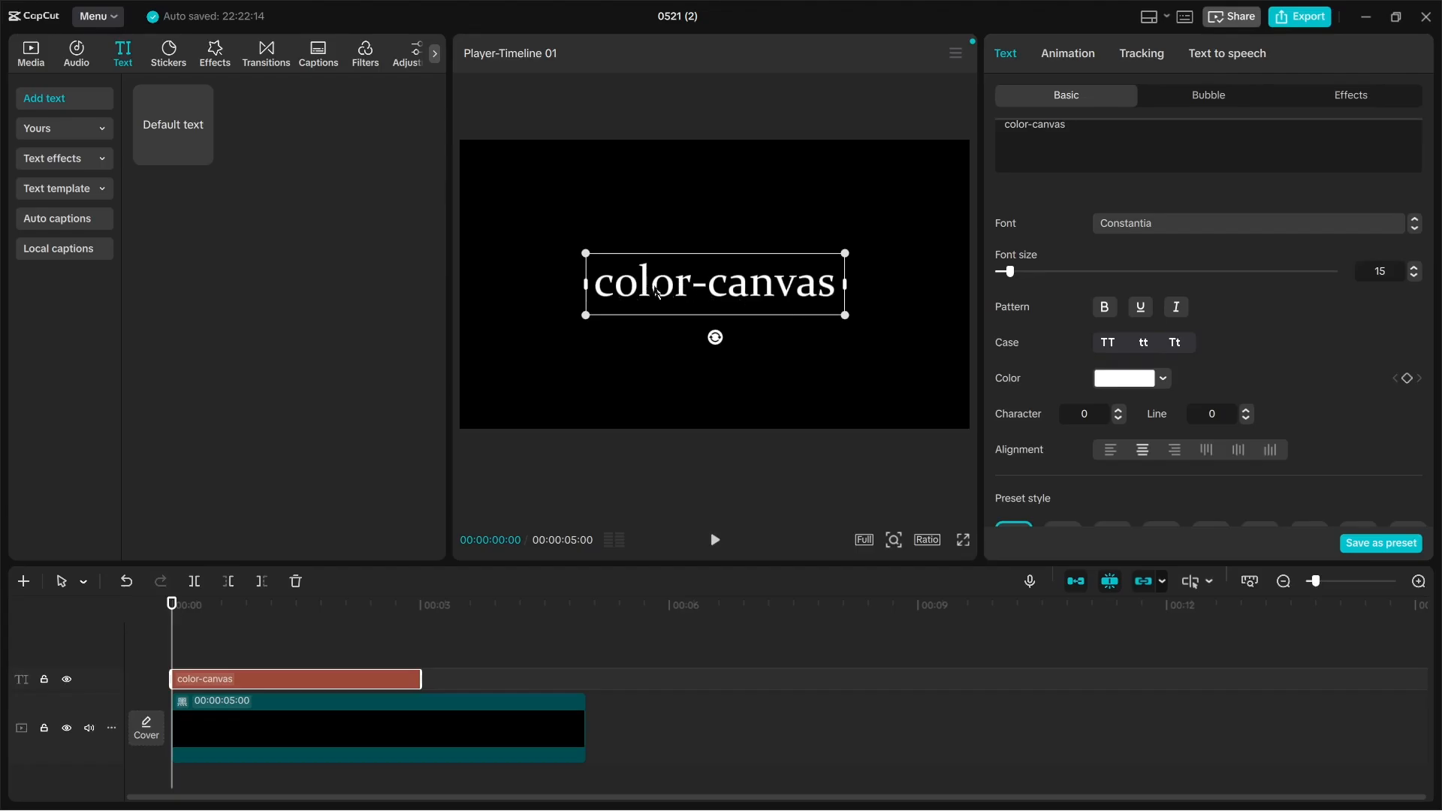
Convert the "color-canvas" text to all uppercase letters.
{"action": "left_click", "coordinate": [1102, 345]}
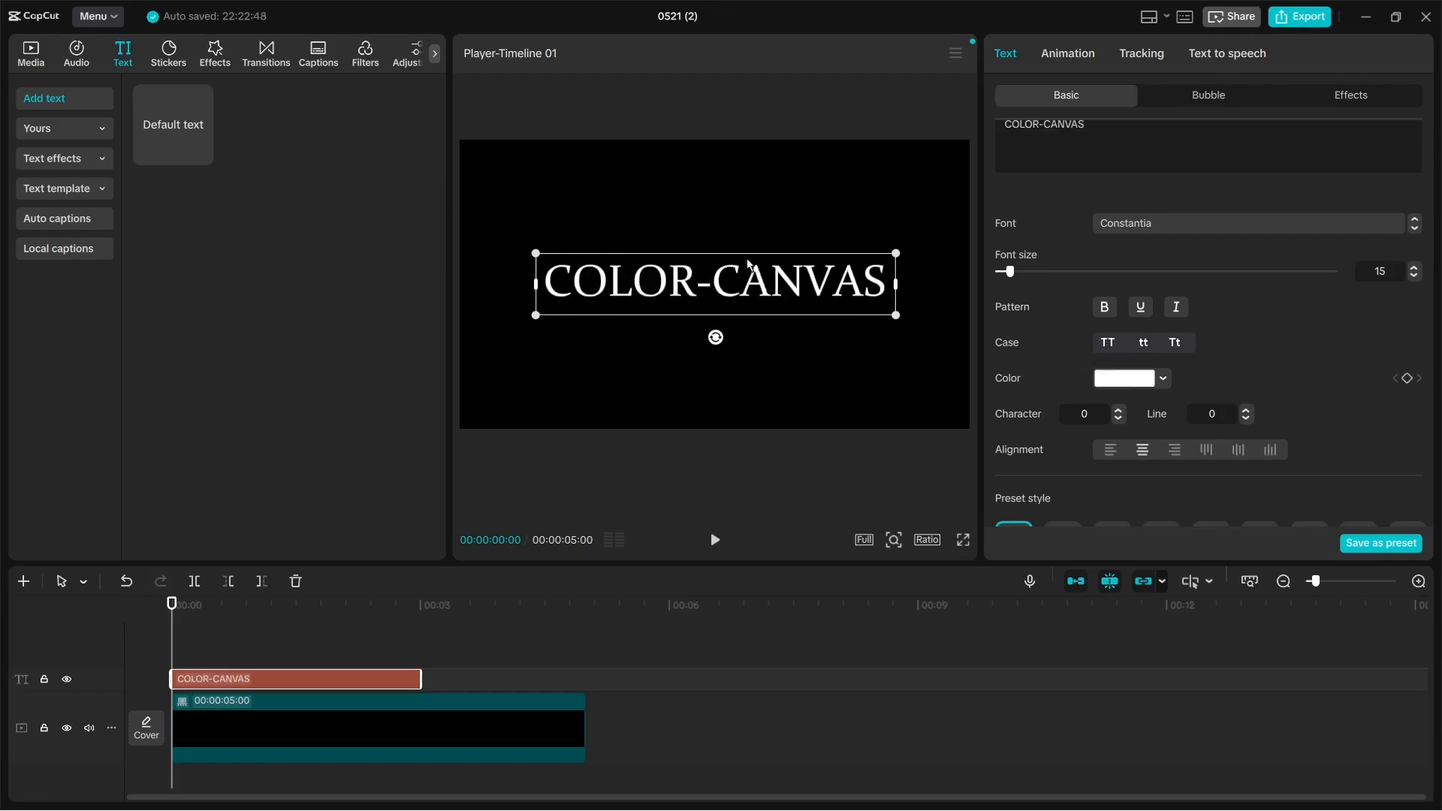
Convert the text to lowercase, and finally to title case as "Color-Canvas".
{"action": "left_click", "coordinate": [1148, 342]}
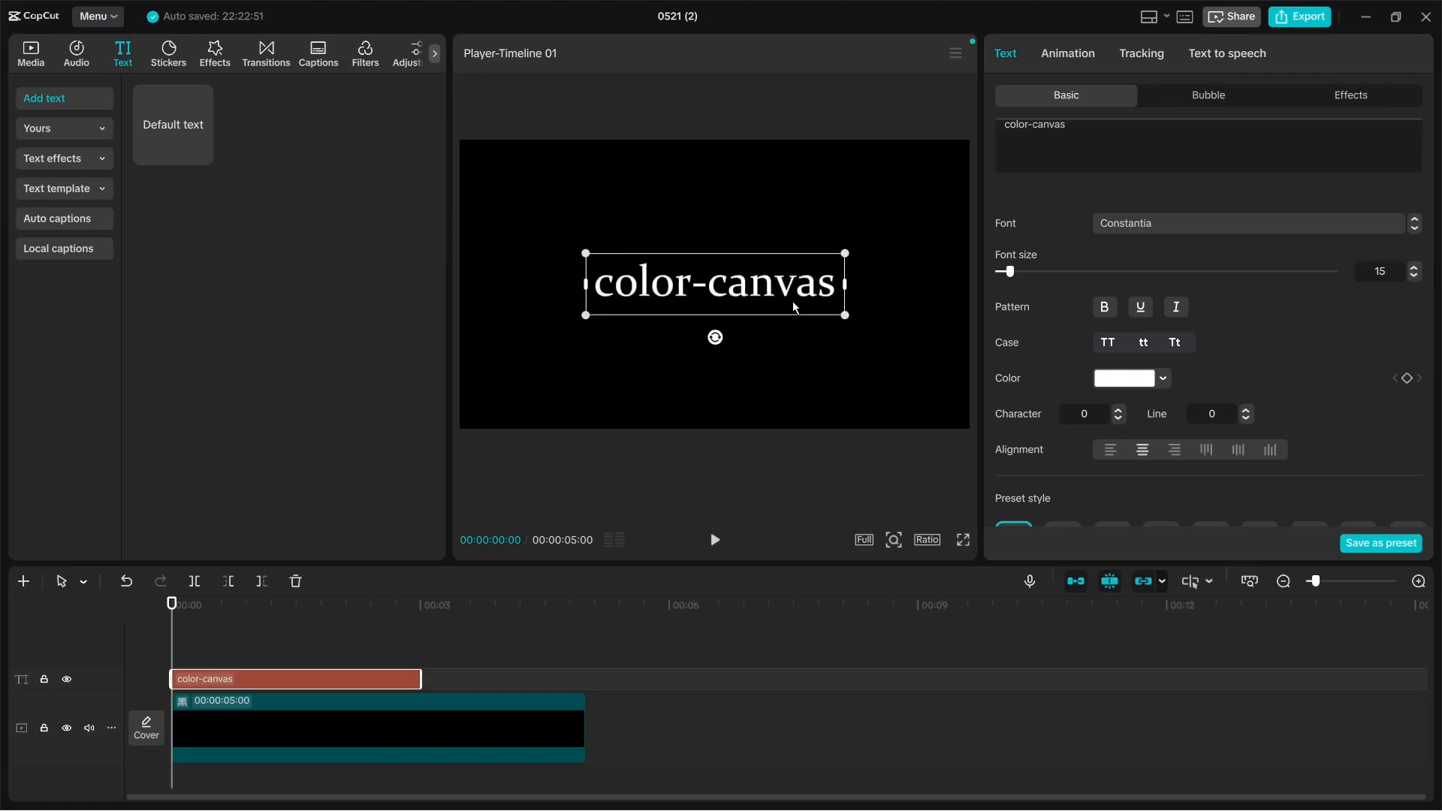
{"action": "left_click", "coordinate": [1175, 344]}
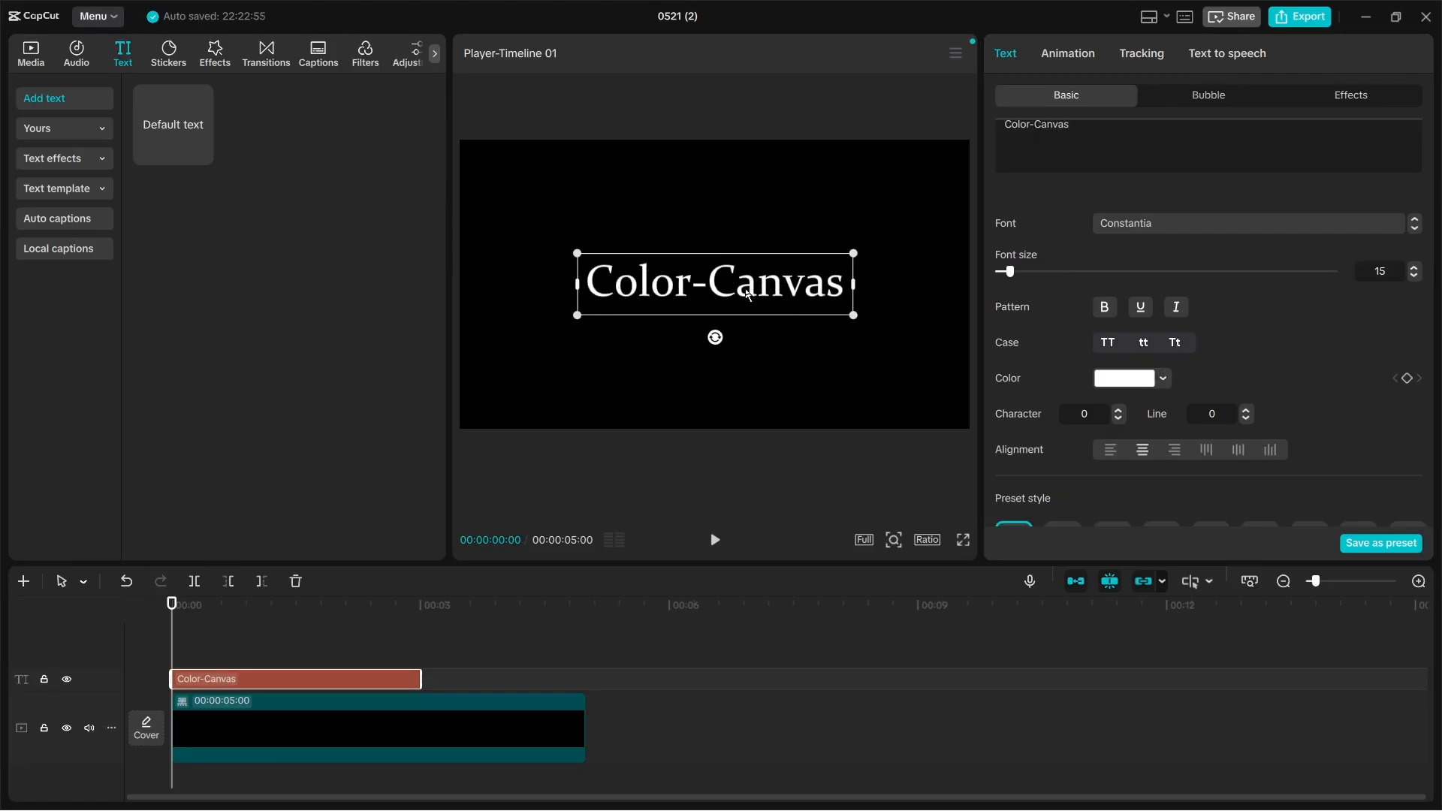
{"action": "left_click", "coordinate": [1177, 344]}
Try dark red 6C1414, olive 6A6C14 and gold E3A30E as the text color, ending on bright yellow.
{"action": "left_click", "coordinate": [1119, 380]}
{"action": "left_click_drag", "start_coordinate": [1151, 457], "coordinate": [1222, 469]}
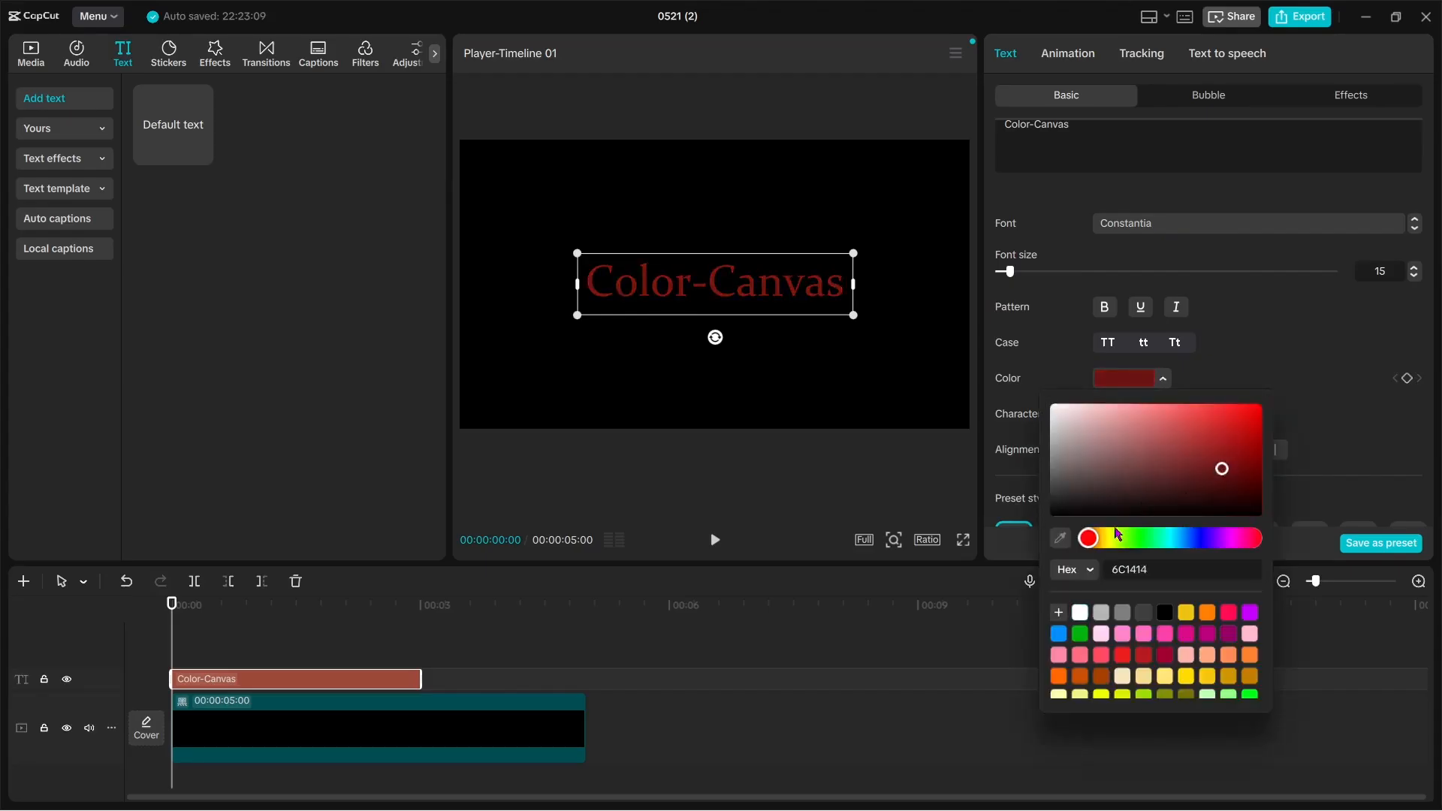
{"action": "left_click", "coordinate": [1137, 539]}
{"action": "mouse_move", "coordinate": [1137, 539]}
{"action": "left_mouse_down"}
{"action": "mouse_move", "coordinate": [1210, 539]}
{"action": "mouse_move", "coordinate": [1123, 542]}
{"action": "left_mouse_up"}
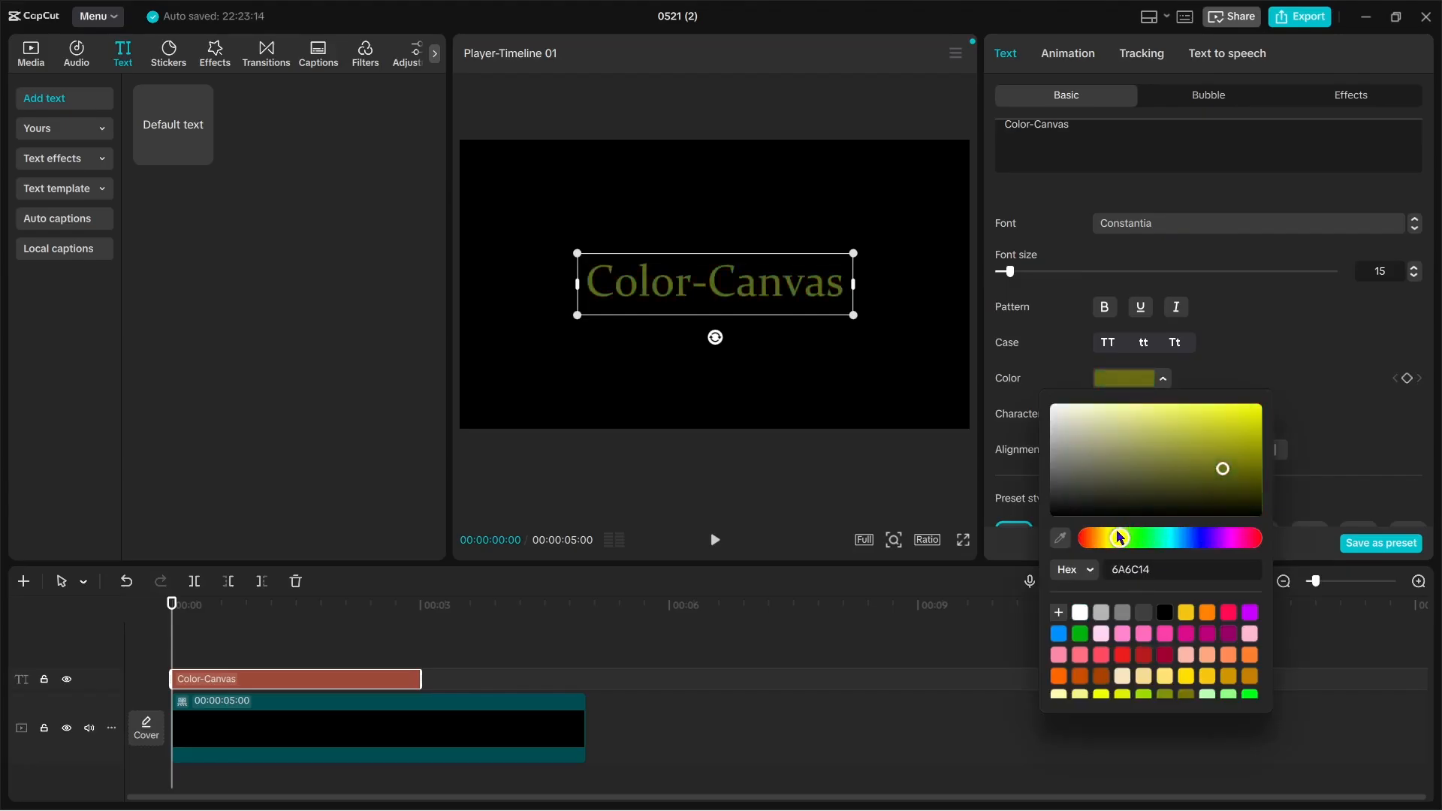
{"action": "left_click", "coordinate": [1112, 541]}
{"action": "left_click_drag", "start_coordinate": [1222, 469], "coordinate": [1249, 417]}
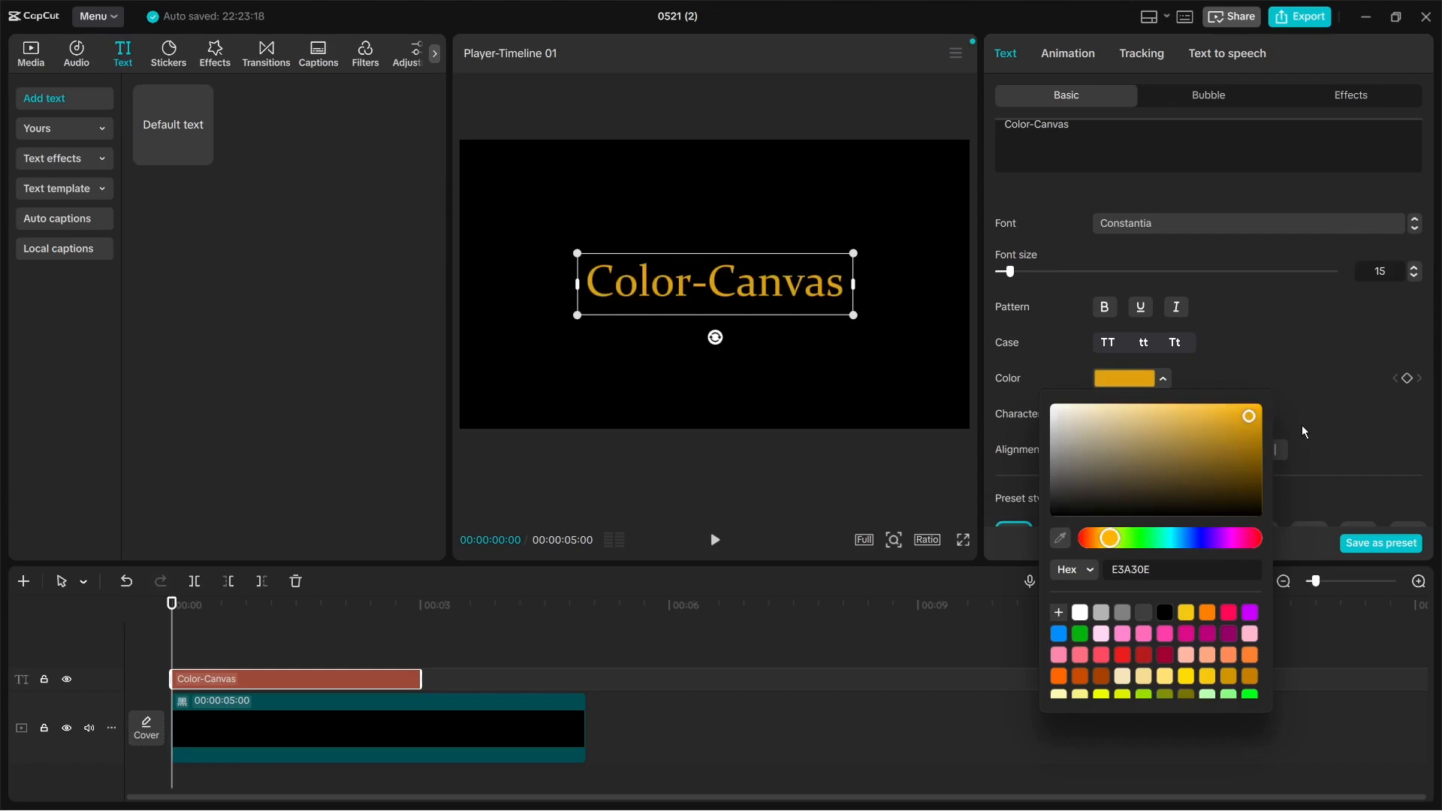
{"action": "left_click", "coordinate": [1120, 545]}
{"action": "left_click", "coordinate": [1338, 379]}
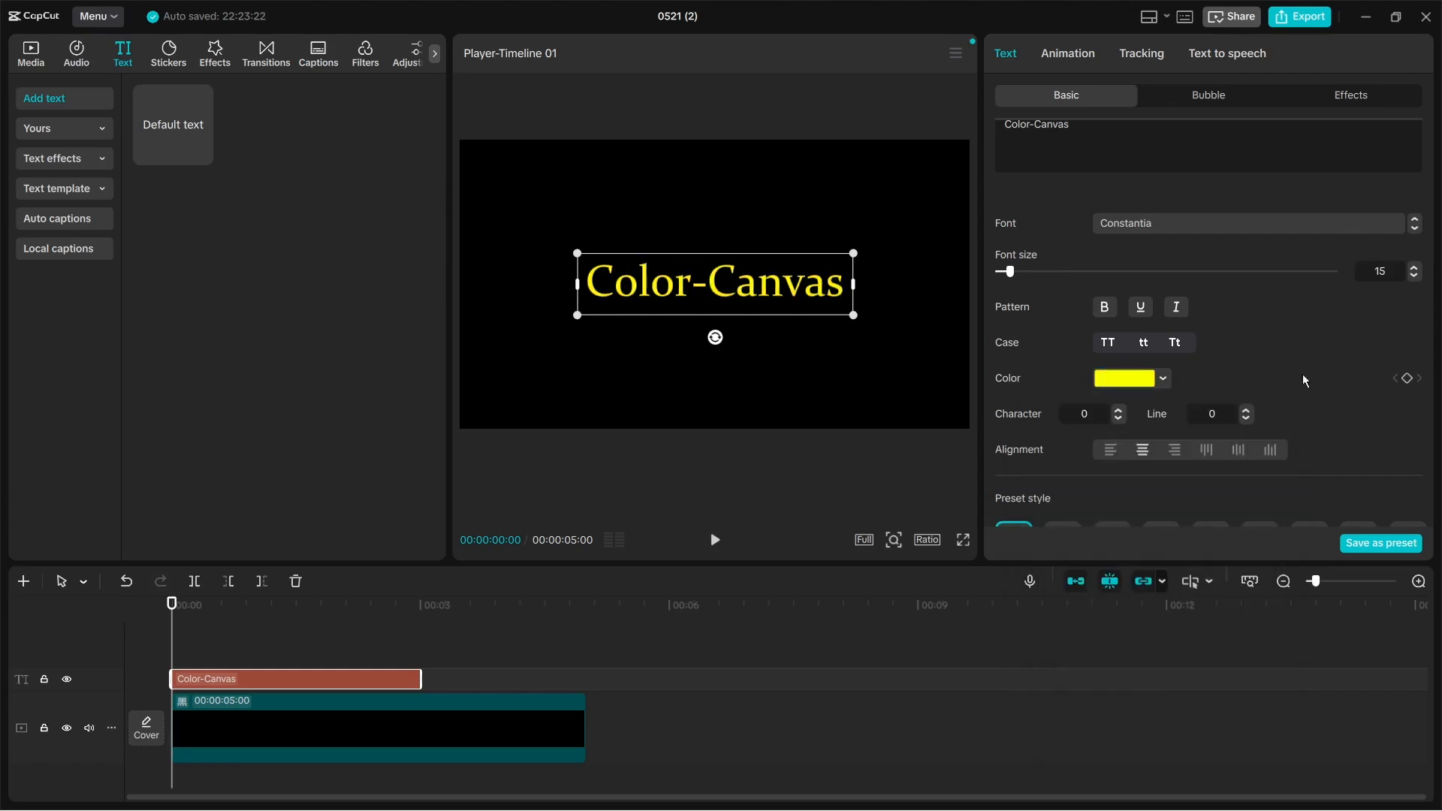
Try a character spacing of 6 on the text and set the spacing back to 0.
{"action": "scroll", "coordinate": [1215, 369], "scroll_direction": "down", "scroll_amount": 3}
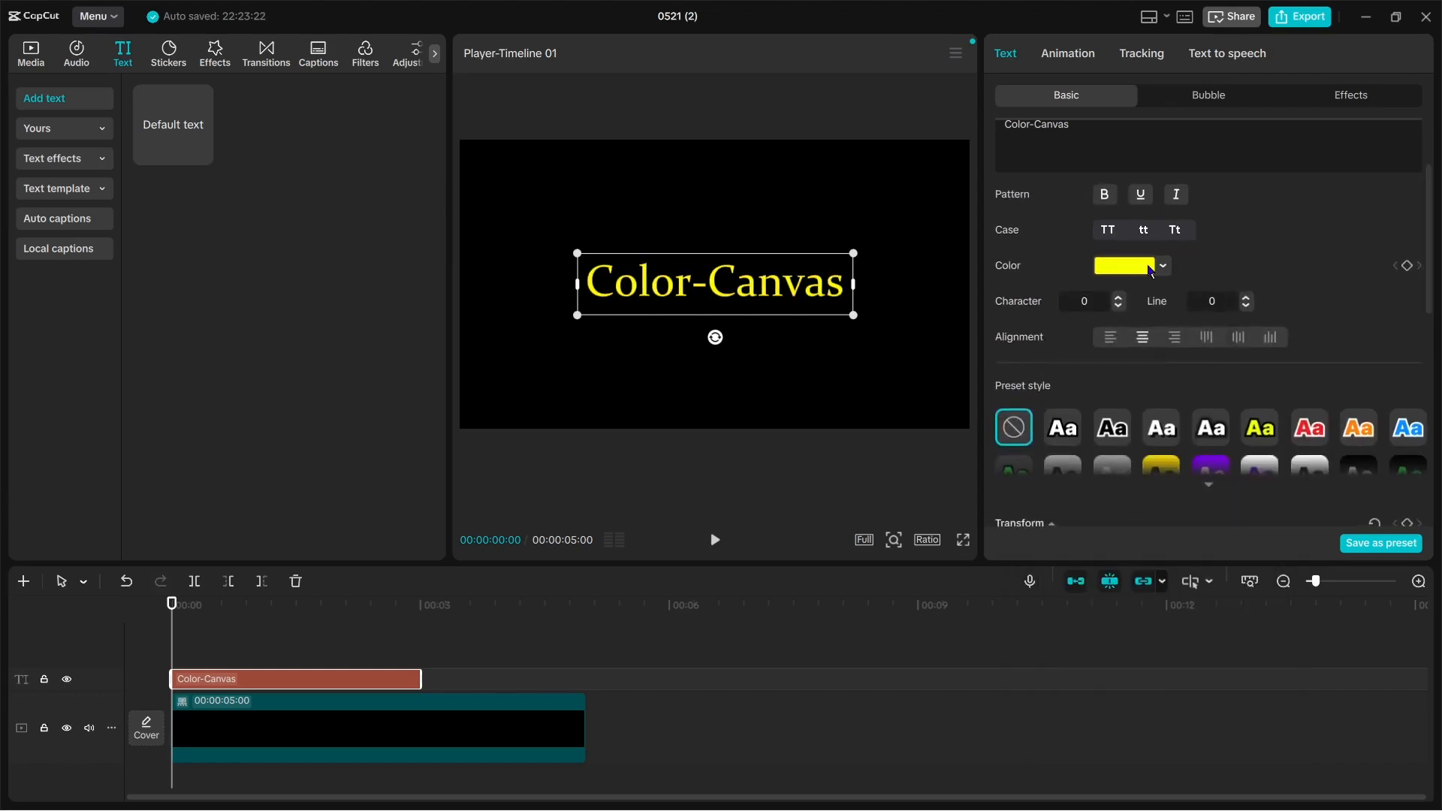
{"action": "left_click", "coordinate": [1115, 308]}
{"action": "left_click", "coordinate": [1116, 308]}
{"action": "left_click", "coordinate": [1116, 308]}
{"action": "double_click", "coordinate": [1116, 308]}
{"action": "left_click", "coordinate": [1119, 298]}
{"action": "double_click", "coordinate": [1119, 297]}
{"action": "left_click", "coordinate": [1119, 297]}
{"action": "left_click", "coordinate": [1119, 298]}
{"action": "double_click", "coordinate": [1119, 298]}
{"action": "double_click", "coordinate": [1119, 298]}
{"action": "double_click", "coordinate": [1119, 298]}
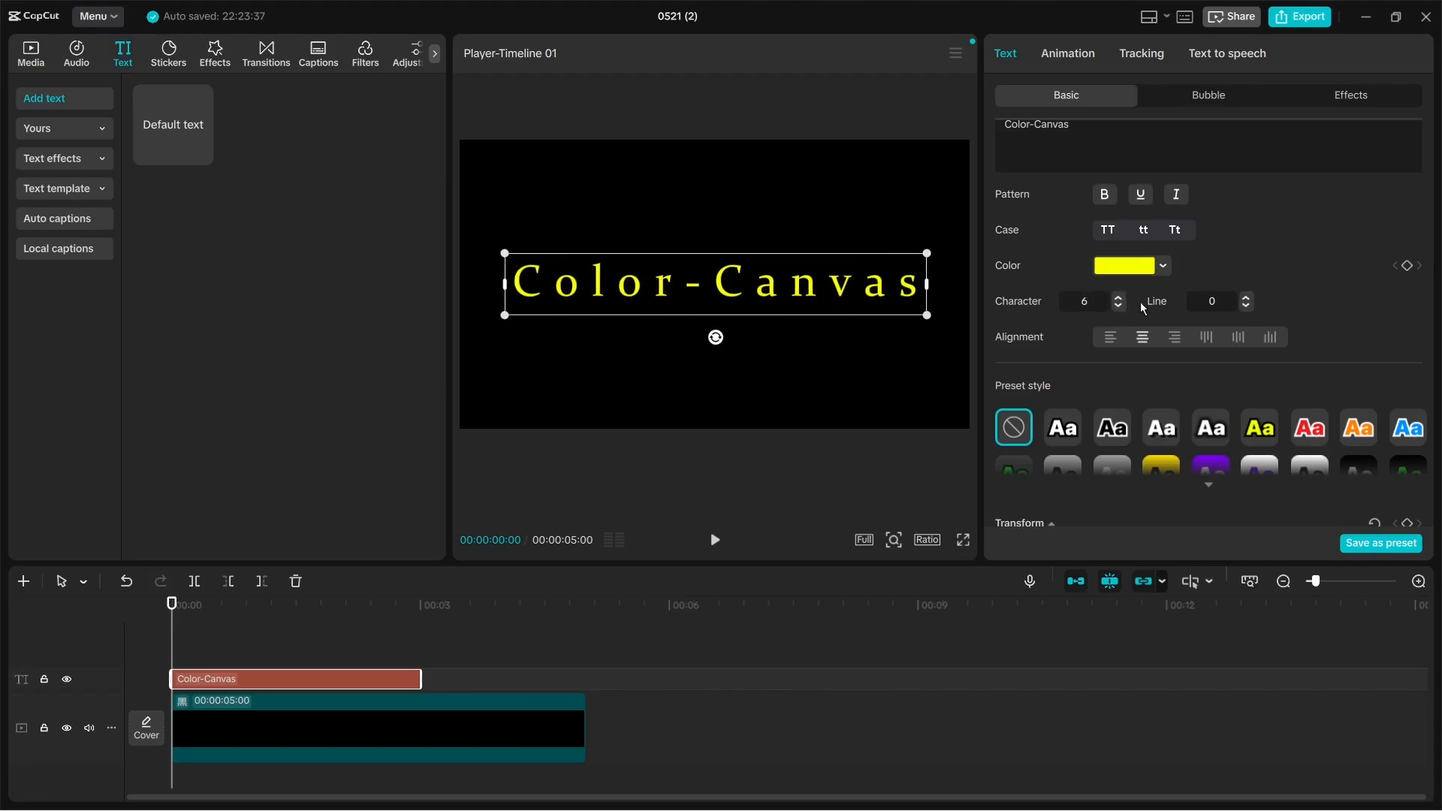
{"action": "left_click", "coordinate": [1117, 307]}
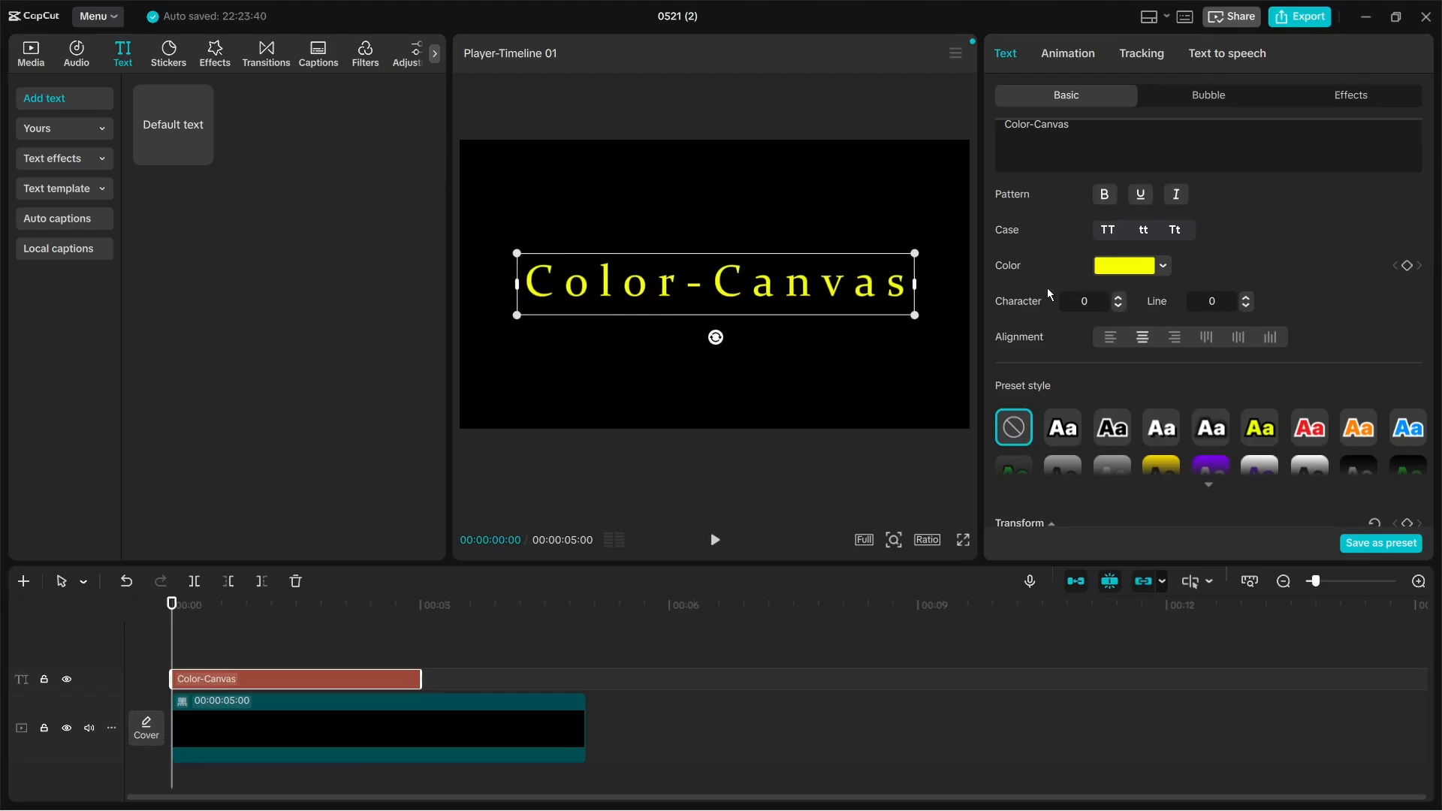
{"action": "type", "text": "0"}
{"action": "key", "text": "Return"}
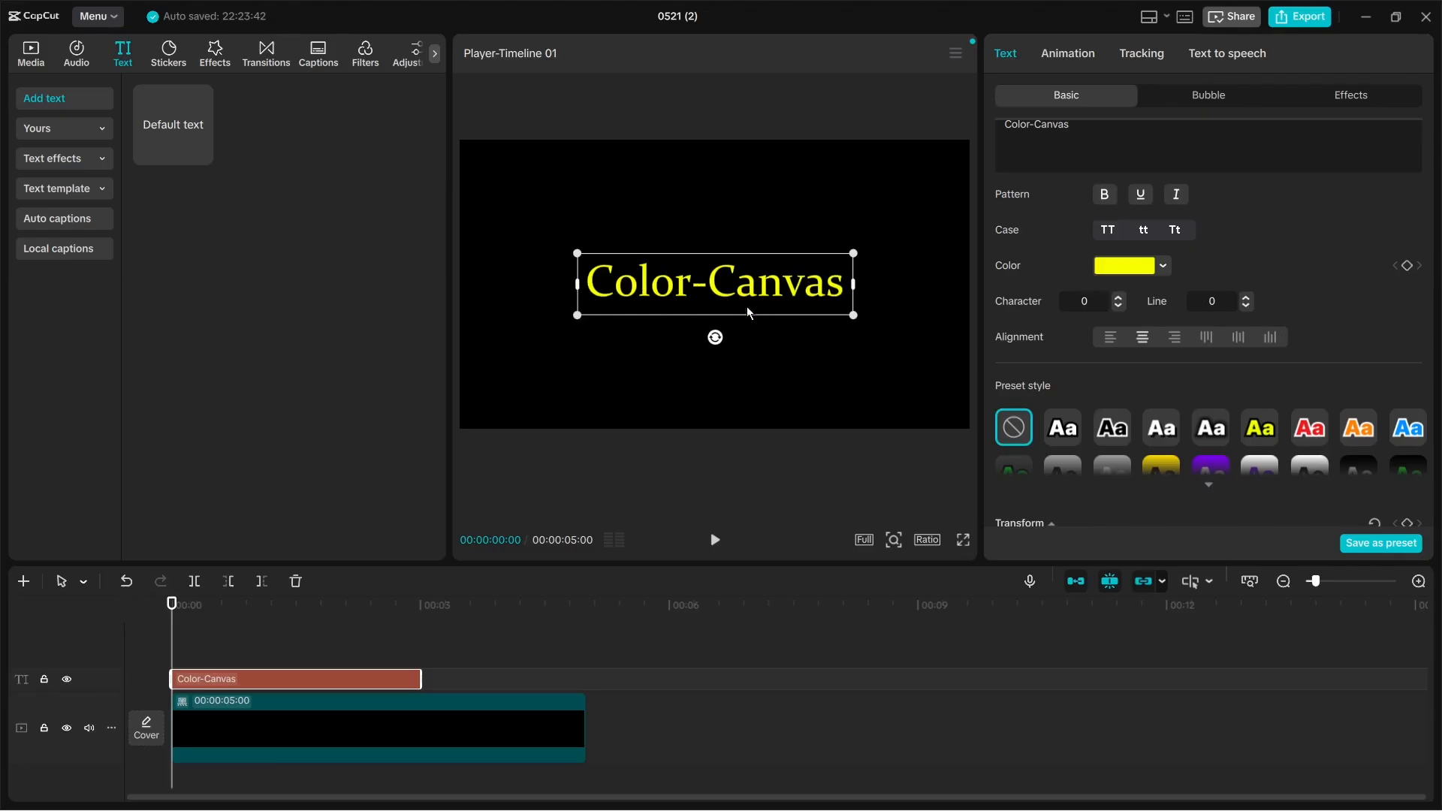
Try a different line spacing on the text and set it back to 0.
{"action": "left_click", "coordinate": [1244, 306]}
{"action": "left_click", "coordinate": [1244, 306]}
{"action": "left_click", "coordinate": [1212, 301]}
{"action": "type", "text": "0"}
Try left alignment on the text and set it to right alignment.
{"action": "scroll", "coordinate": [1149, 310], "scroll_direction": "down", "scroll_amount": 2}
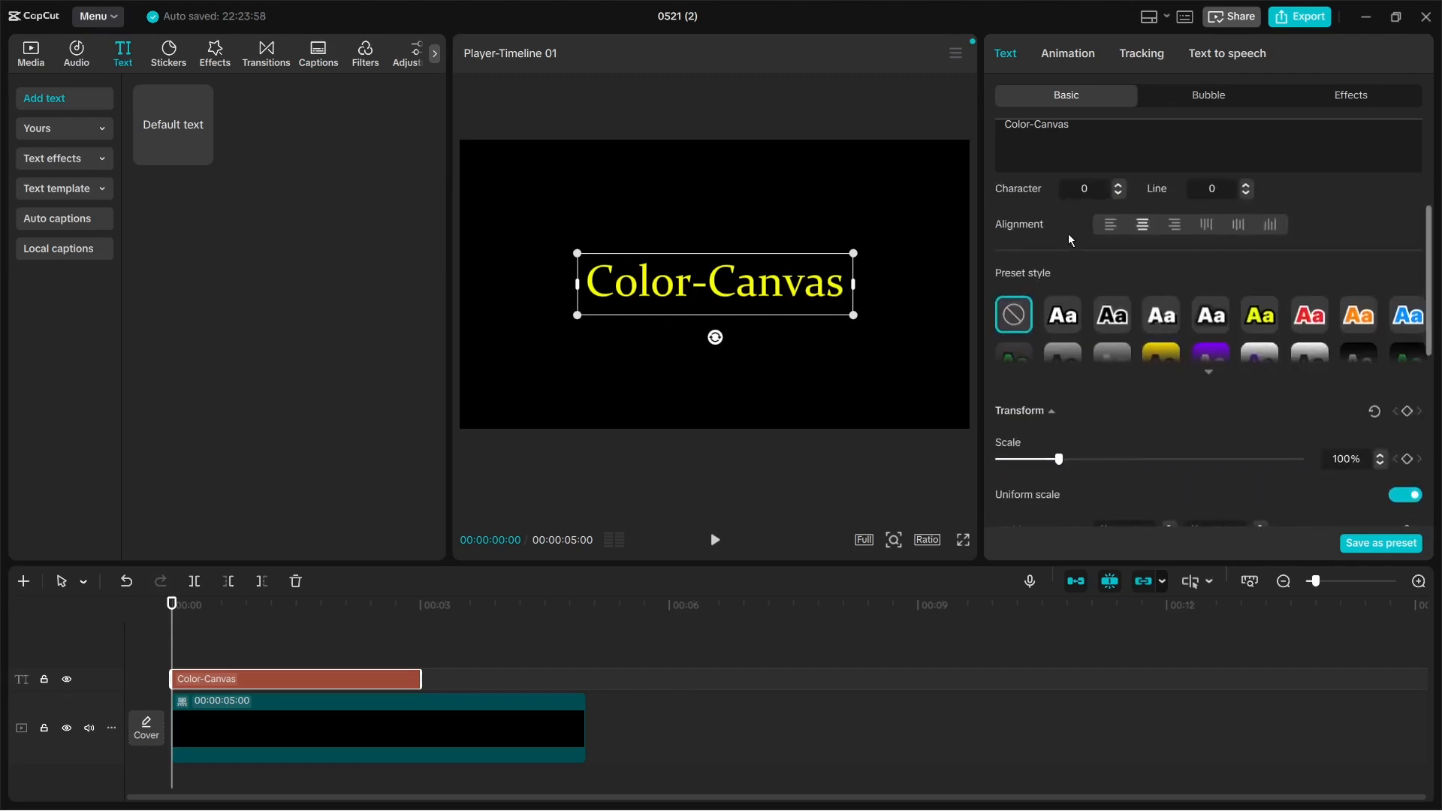
{"action": "left_click", "coordinate": [1113, 229]}
{"action": "left_click", "coordinate": [1174, 224]}
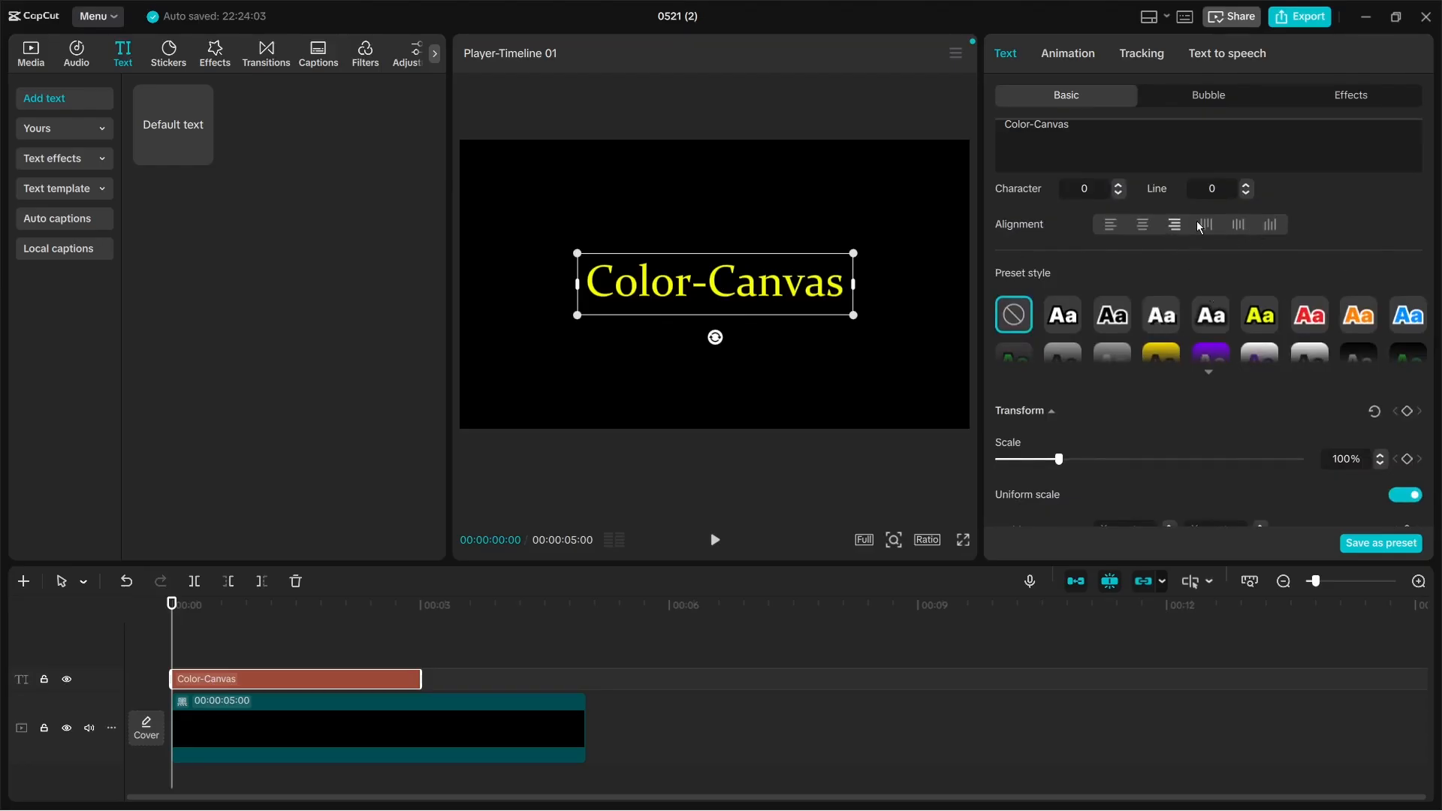
Expand the preset styles, try several outlined and filled-background ones on the text, and clear the preset style.
{"action": "left_click", "coordinate": [1208, 371]}
{"action": "left_click", "coordinate": [1057, 322]}
{"action": "left_click", "coordinate": [1118, 319]}
{"action": "left_click", "coordinate": [1162, 320]}
{"action": "left_click", "coordinate": [1212, 321]}
{"action": "left_click", "coordinate": [1252, 321]}
{"action": "left_click", "coordinate": [1254, 364]}
{"action": "left_click", "coordinate": [1224, 368]}
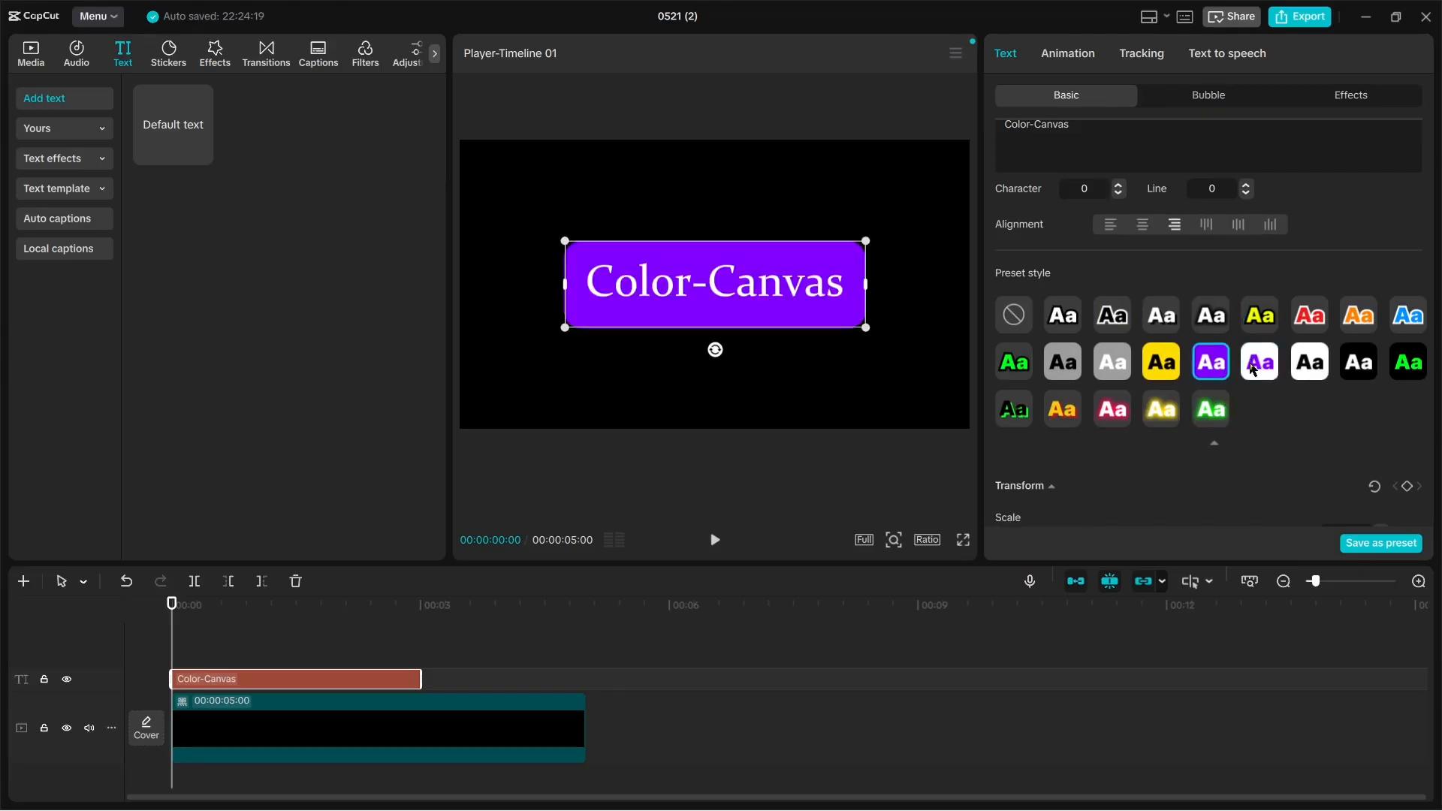
{"action": "left_click", "coordinate": [1252, 366]}
{"action": "left_click", "coordinate": [1315, 368]}
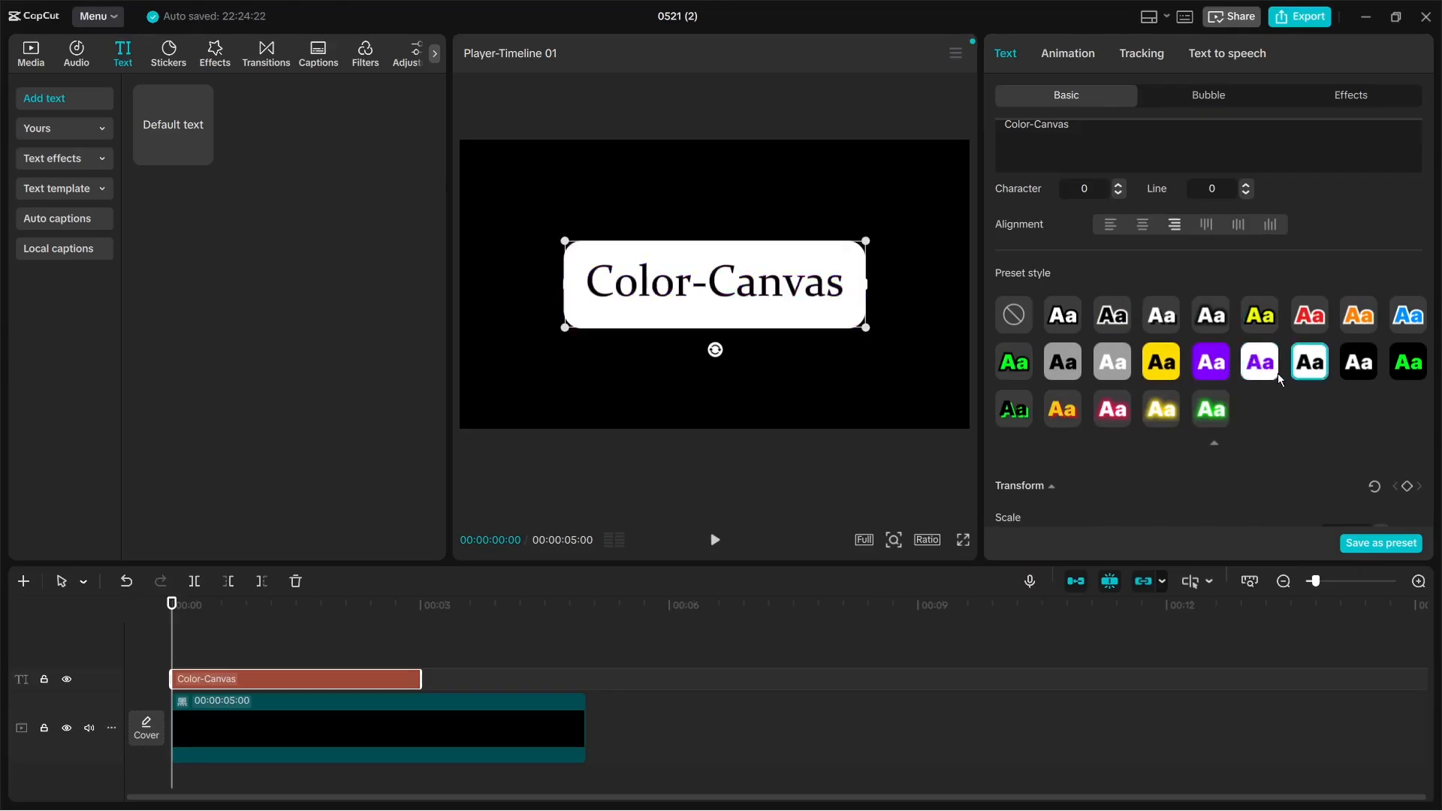
{"action": "left_click", "coordinate": [1367, 369]}
{"action": "left_click", "coordinate": [1407, 364]}
{"action": "left_click", "coordinate": [1025, 322]}
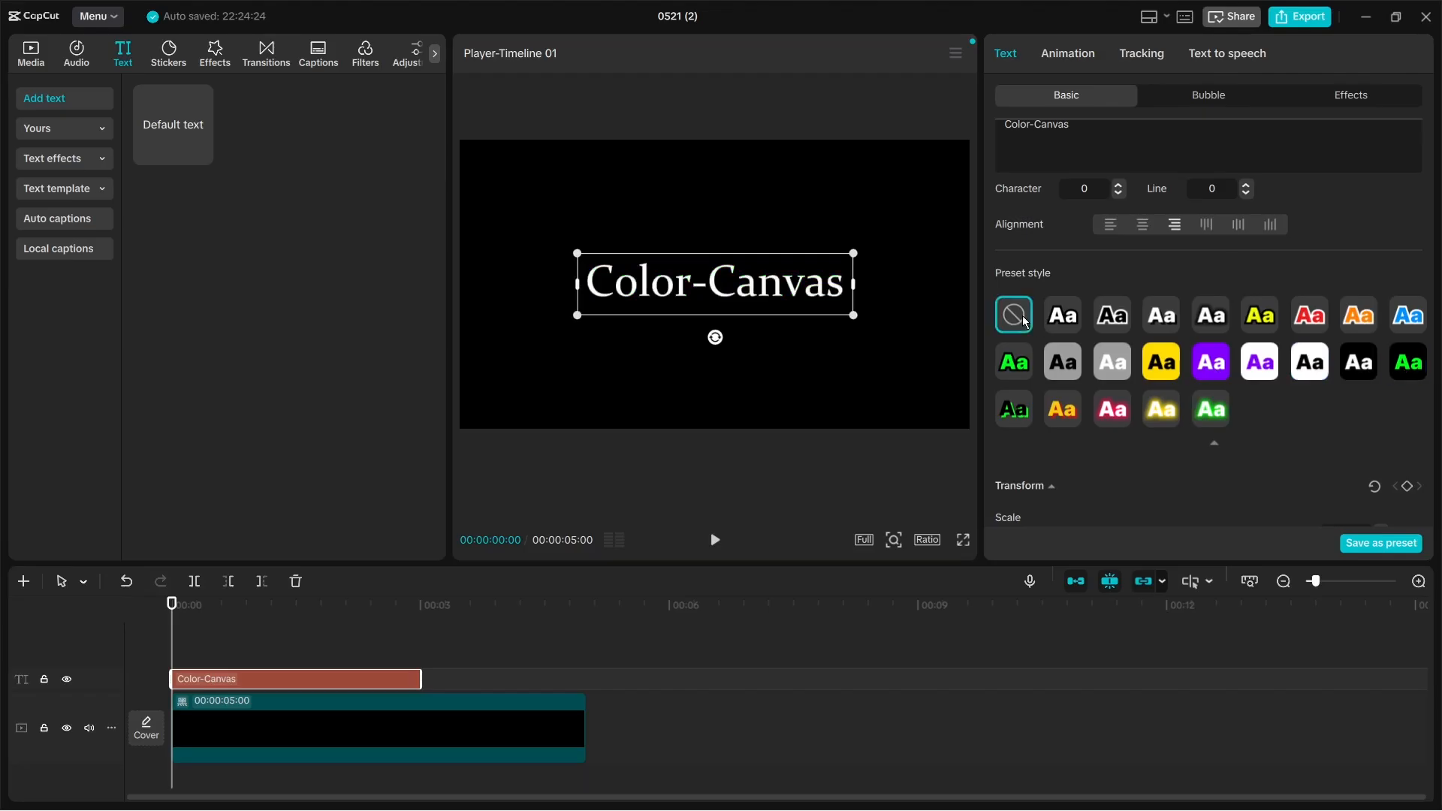
Try scaling the text to 121%, moving it and rotating it, and reset all of its transform settings.
{"action": "scroll", "coordinate": [1019, 319], "scroll_direction": "down", "scroll_amount": 2}
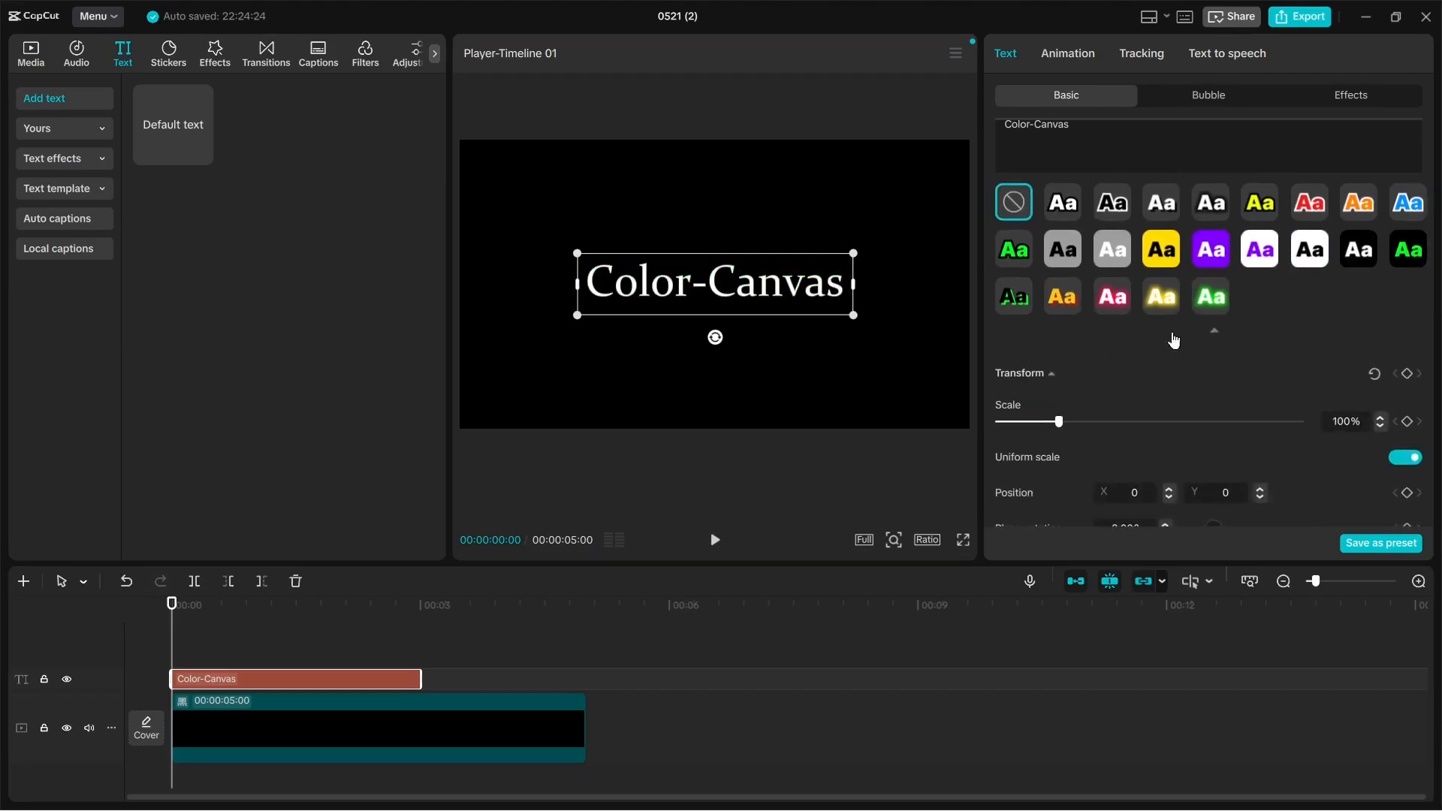
{"action": "scroll", "coordinate": [1051, 386], "scroll_direction": "down", "scroll_amount": 2}
{"action": "left_click", "coordinate": [1061, 316]}
{"action": "mouse_move", "coordinate": [1061, 317]}
{"action": "left_mouse_down"}
{"action": "mouse_move", "coordinate": [1194, 326]}
{"action": "mouse_move", "coordinate": [1066, 330]}
{"action": "mouse_move", "coordinate": [1062, 316]}
{"action": "mouse_move", "coordinate": [1084, 312]}
{"action": "mouse_move", "coordinate": [1071, 314]}
{"action": "left_mouse_up"}
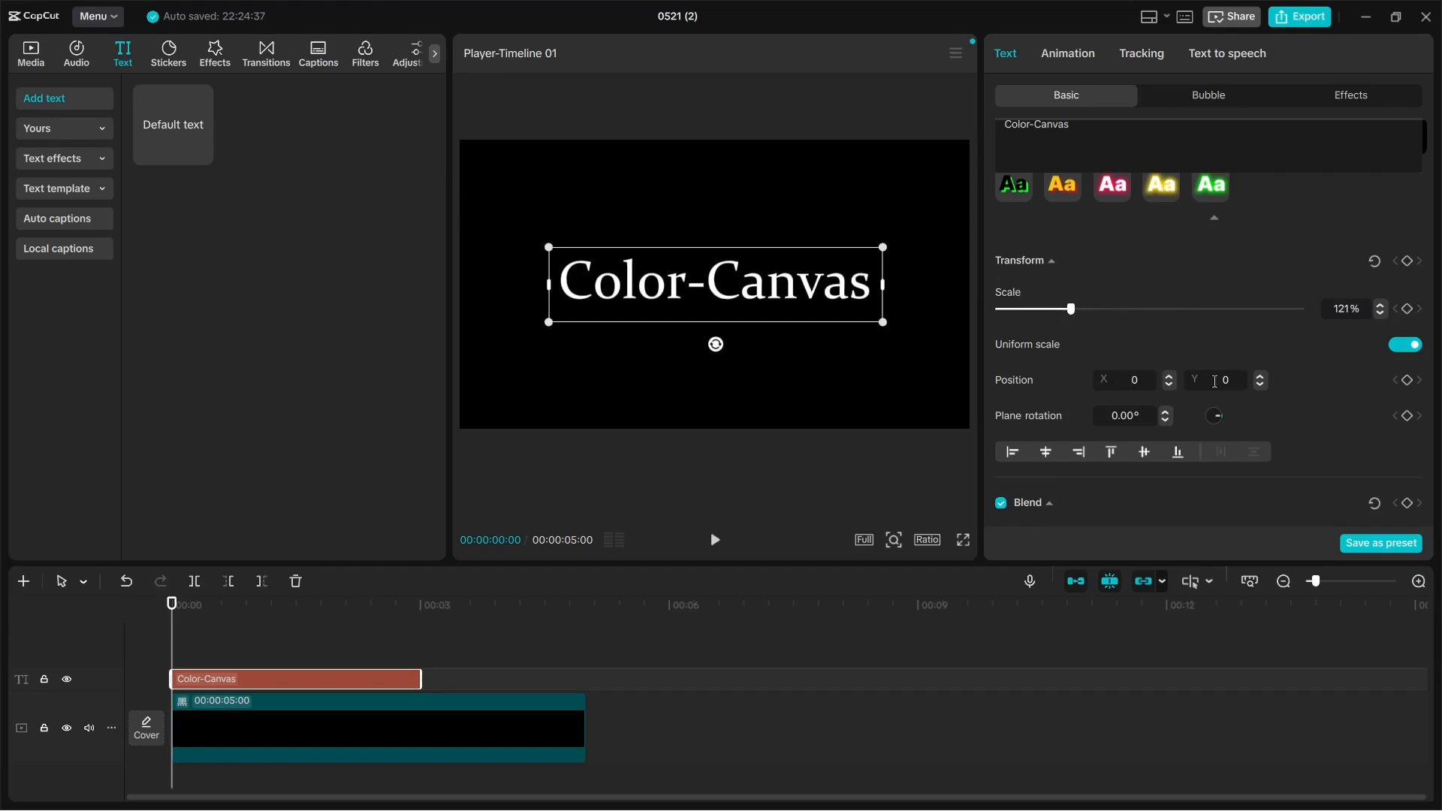
{"action": "left_click_drag", "start_coordinate": [724, 285], "coordinate": [767, 325]}
{"action": "mouse_move", "coordinate": [1222, 415]}
{"action": "left_mouse_down"}
{"action": "mouse_move", "coordinate": [1218, 427]}
{"action": "mouse_move", "coordinate": [1192, 405]}
{"action": "mouse_move", "coordinate": [1206, 421]}
{"action": "mouse_move", "coordinate": [1242, 400]}
{"action": "mouse_move", "coordinate": [1237, 418]}
{"action": "left_mouse_up"}
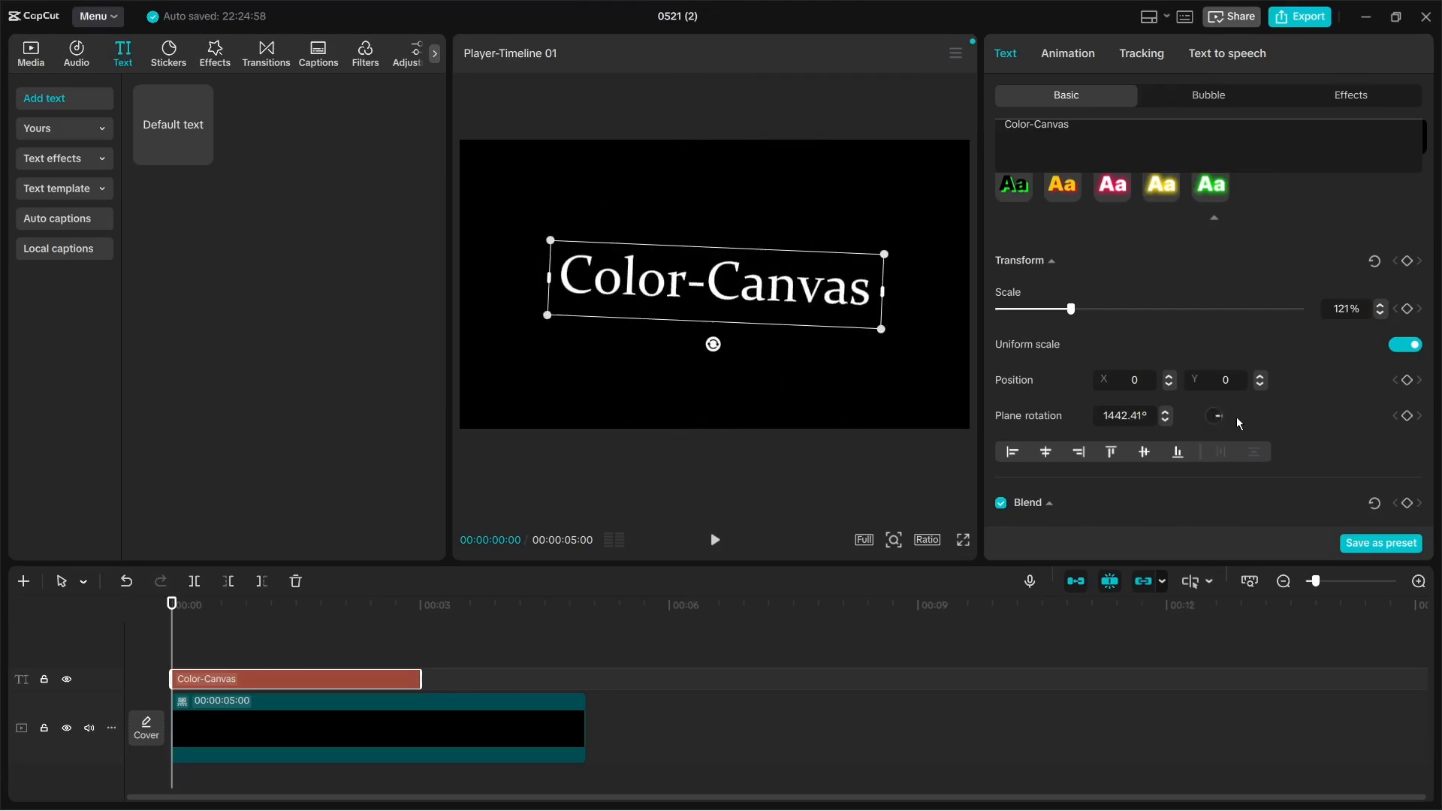
{"action": "left_click", "coordinate": [1371, 263]}
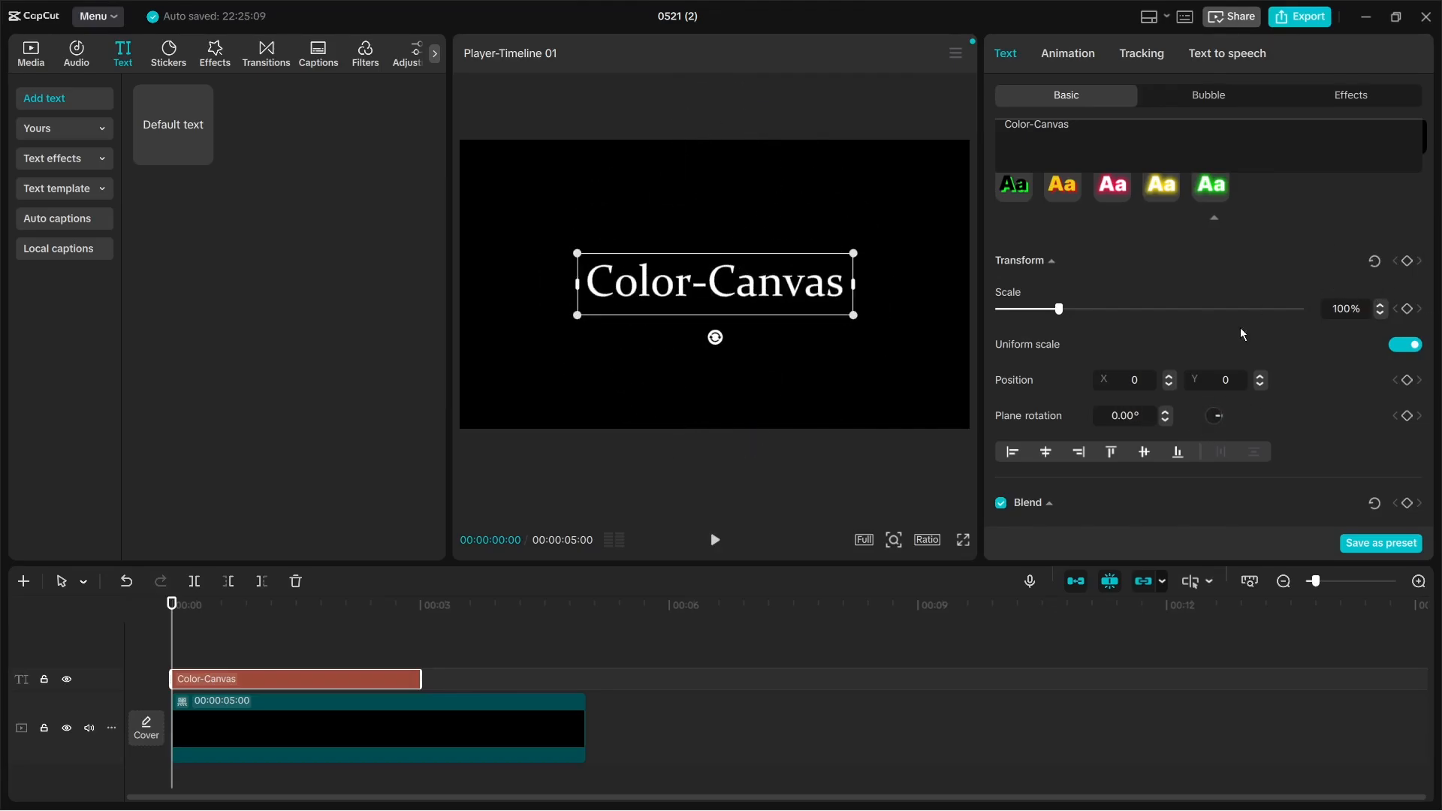
Collapse the Transform section and look through the Blend, Stroke and Background settings of the text.
{"action": "scroll", "coordinate": [1201, 337], "scroll_direction": "down", "scroll_amount": 2}
{"action": "scroll", "coordinate": [1121, 249], "scroll_direction": "up", "scroll_amount": 4}
{"action": "scroll", "coordinate": [1050, 243], "scroll_direction": "up", "scroll_amount": 3}
{"action": "scroll", "coordinate": [1073, 278], "scroll_direction": "down", "scroll_amount": 5}
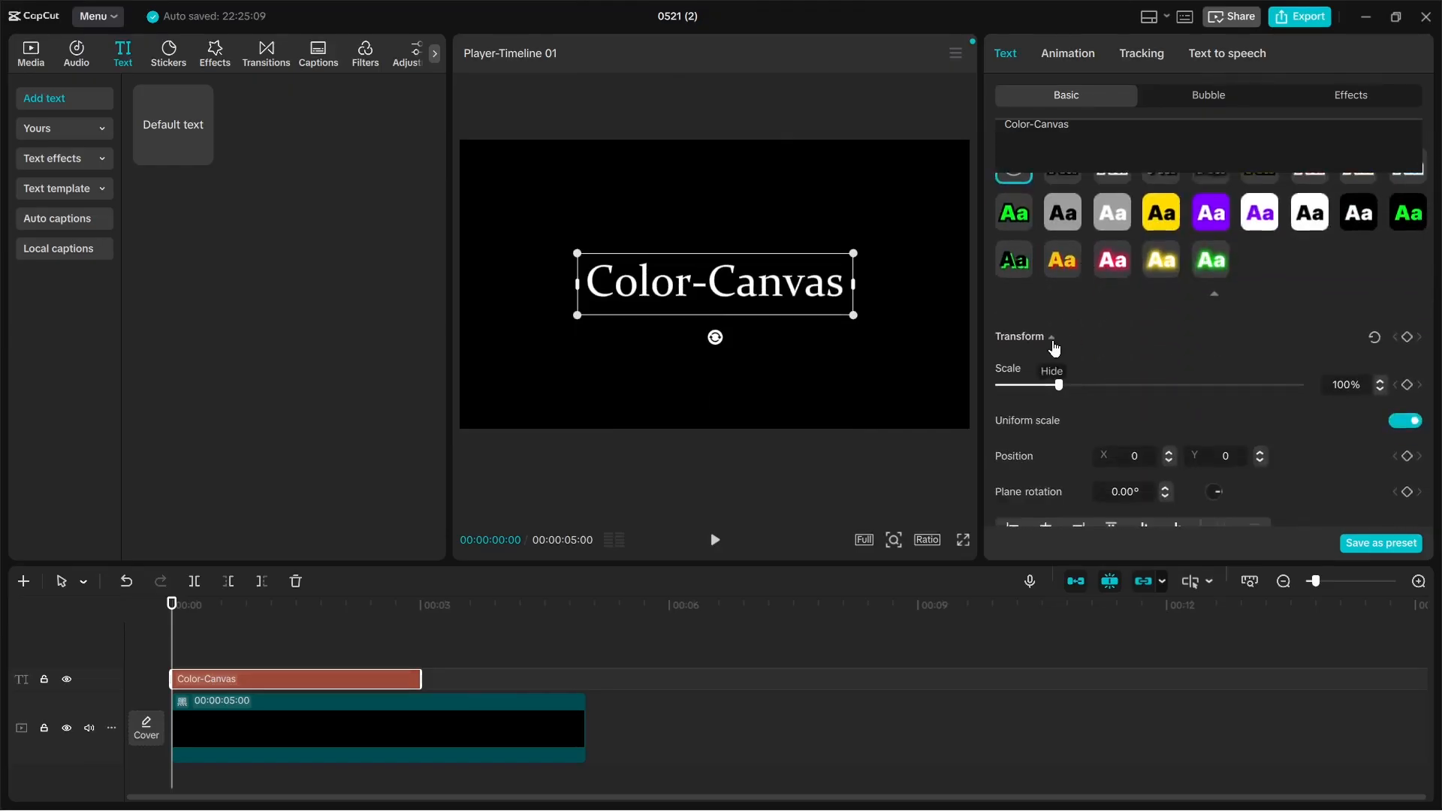
{"action": "left_click", "coordinate": [1051, 339]}
{"action": "scroll", "coordinate": [1078, 353], "scroll_direction": "down", "scroll_amount": 3}
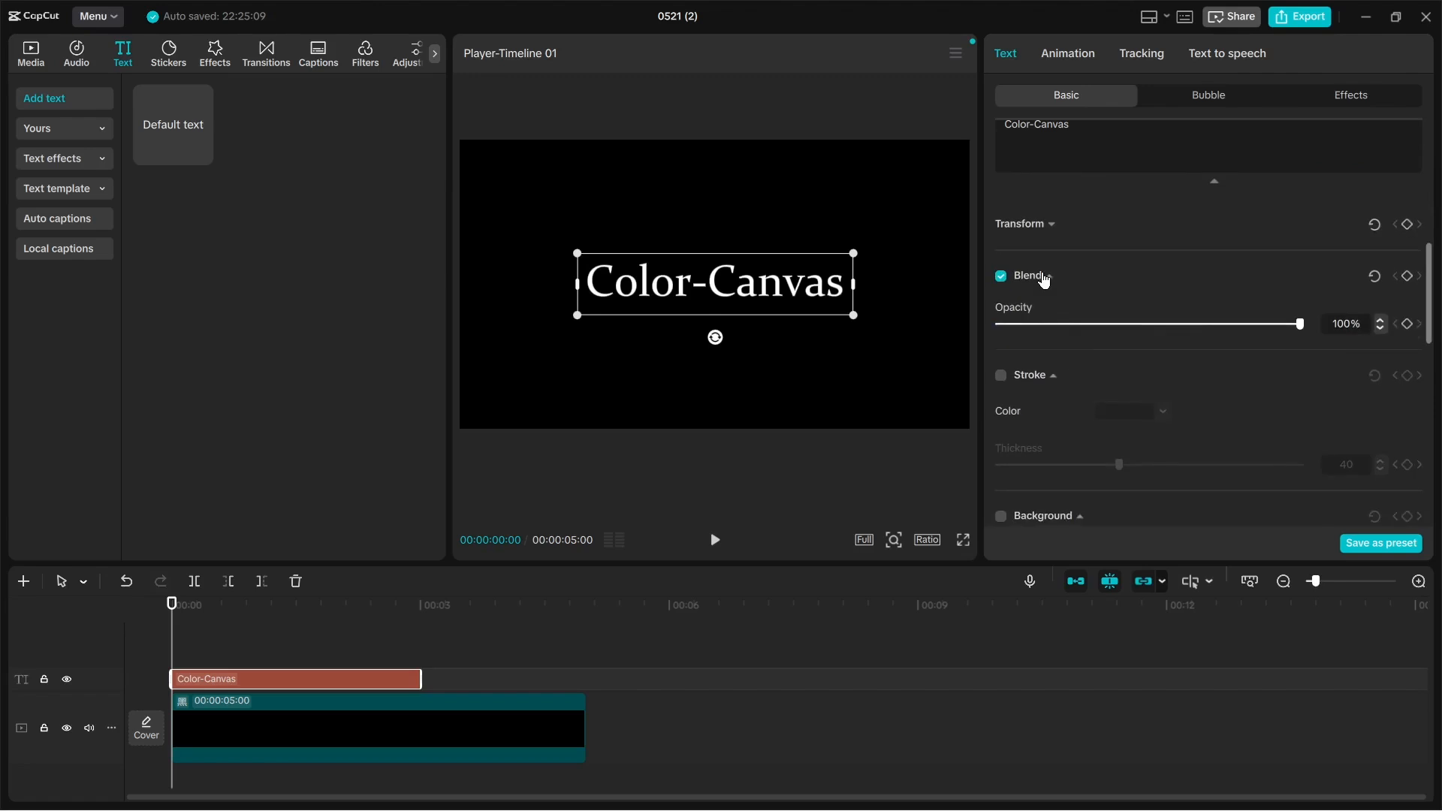
{"action": "scroll", "coordinate": [1087, 384], "scroll_direction": "down", "scroll_amount": 4}
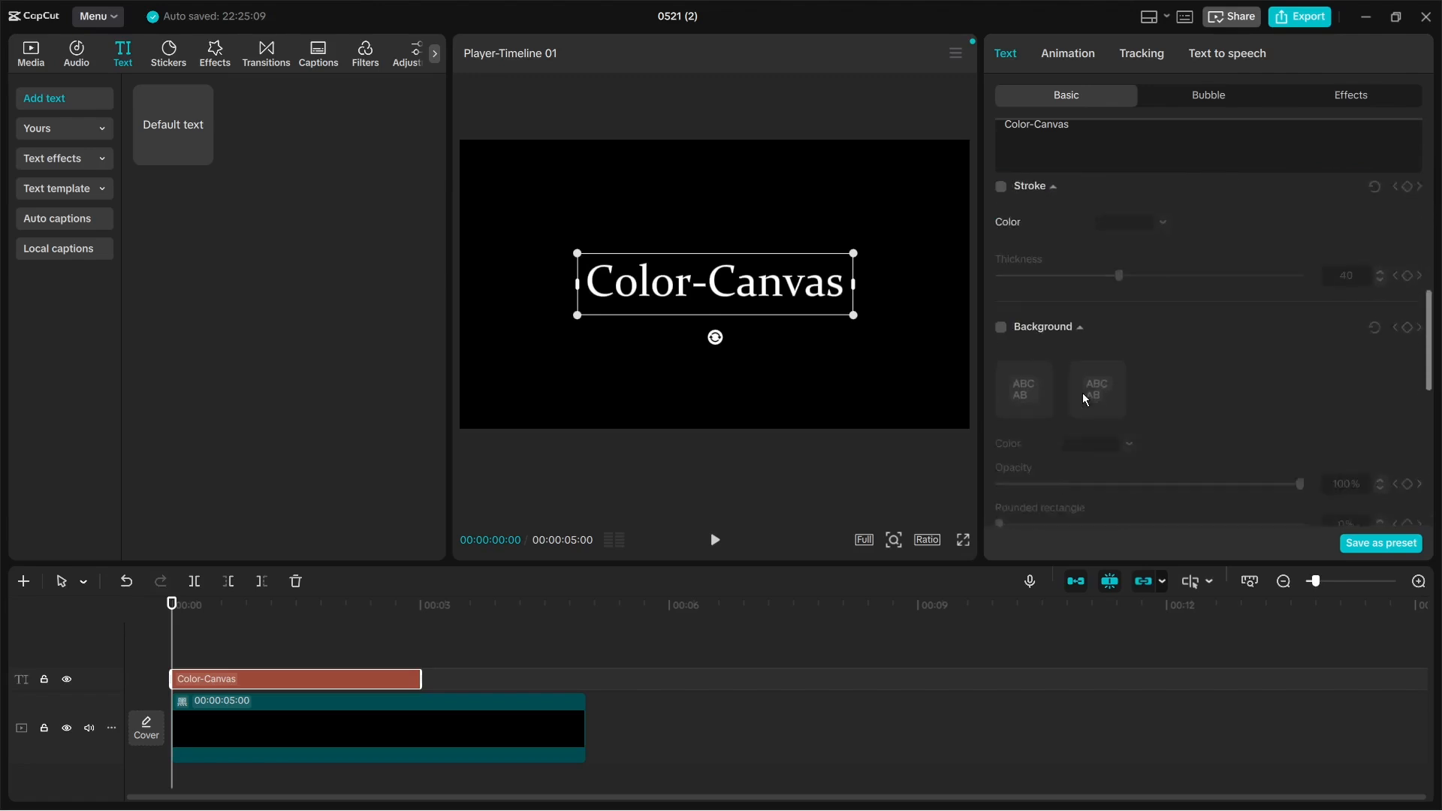
{"action": "scroll", "coordinate": [1082, 394], "scroll_direction": "down", "scroll_amount": 1}
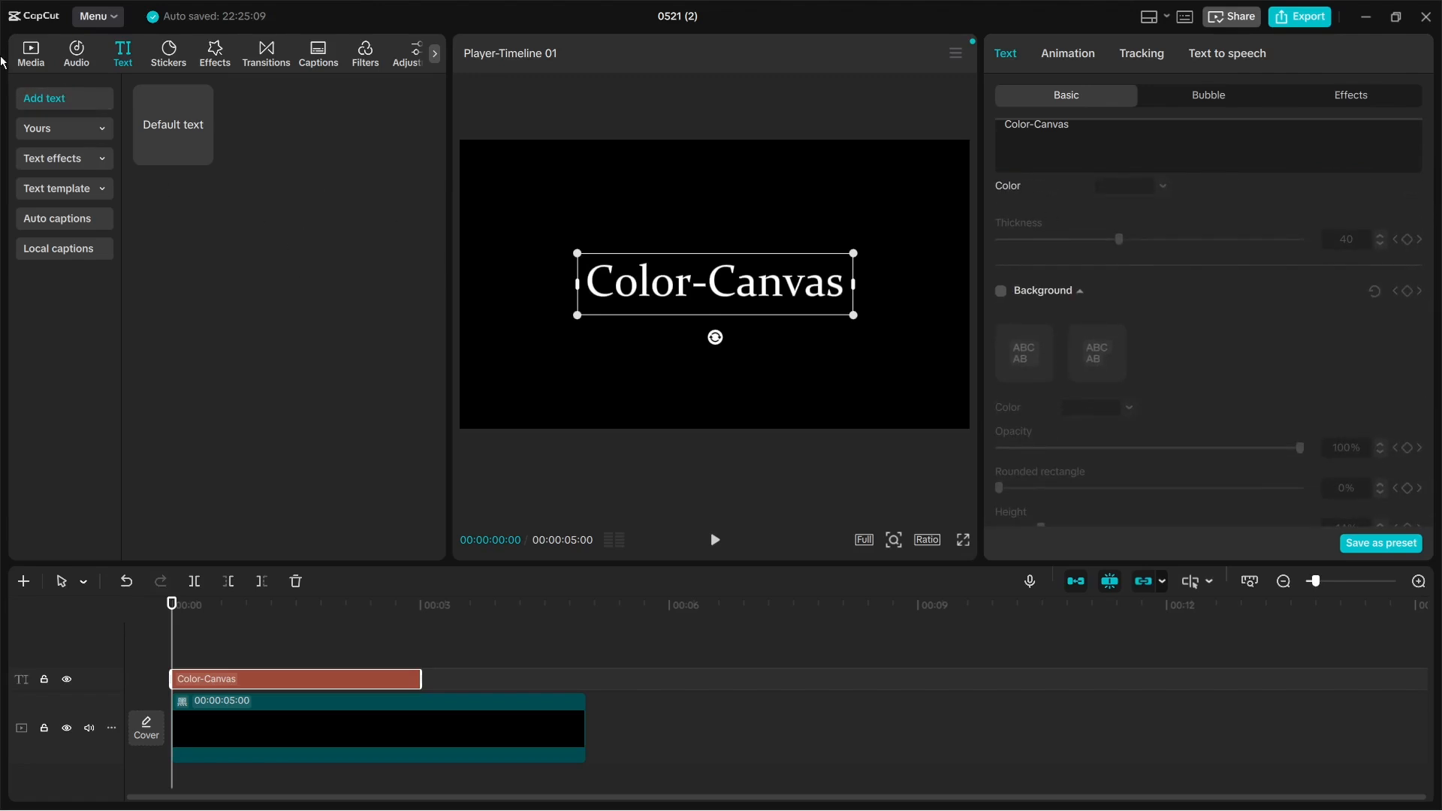
{"action": "scroll", "coordinate": [1102, 309], "scroll_direction": "up", "scroll_amount": 6}
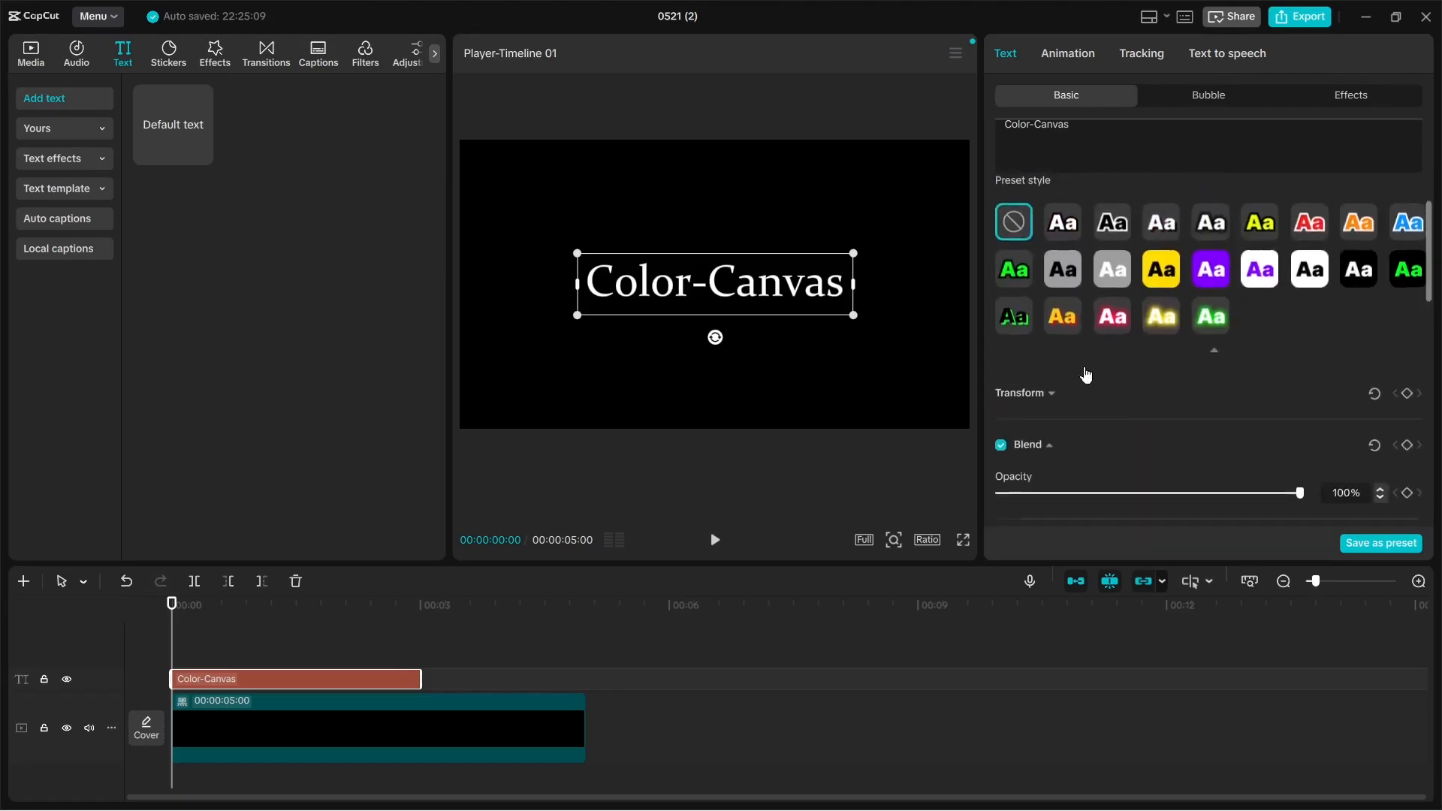
Try adjusting the text's opacity in the Blend settings, keeping Blend enabled.
{"action": "scroll", "coordinate": [1082, 408], "scroll_direction": "down", "scroll_amount": 3}
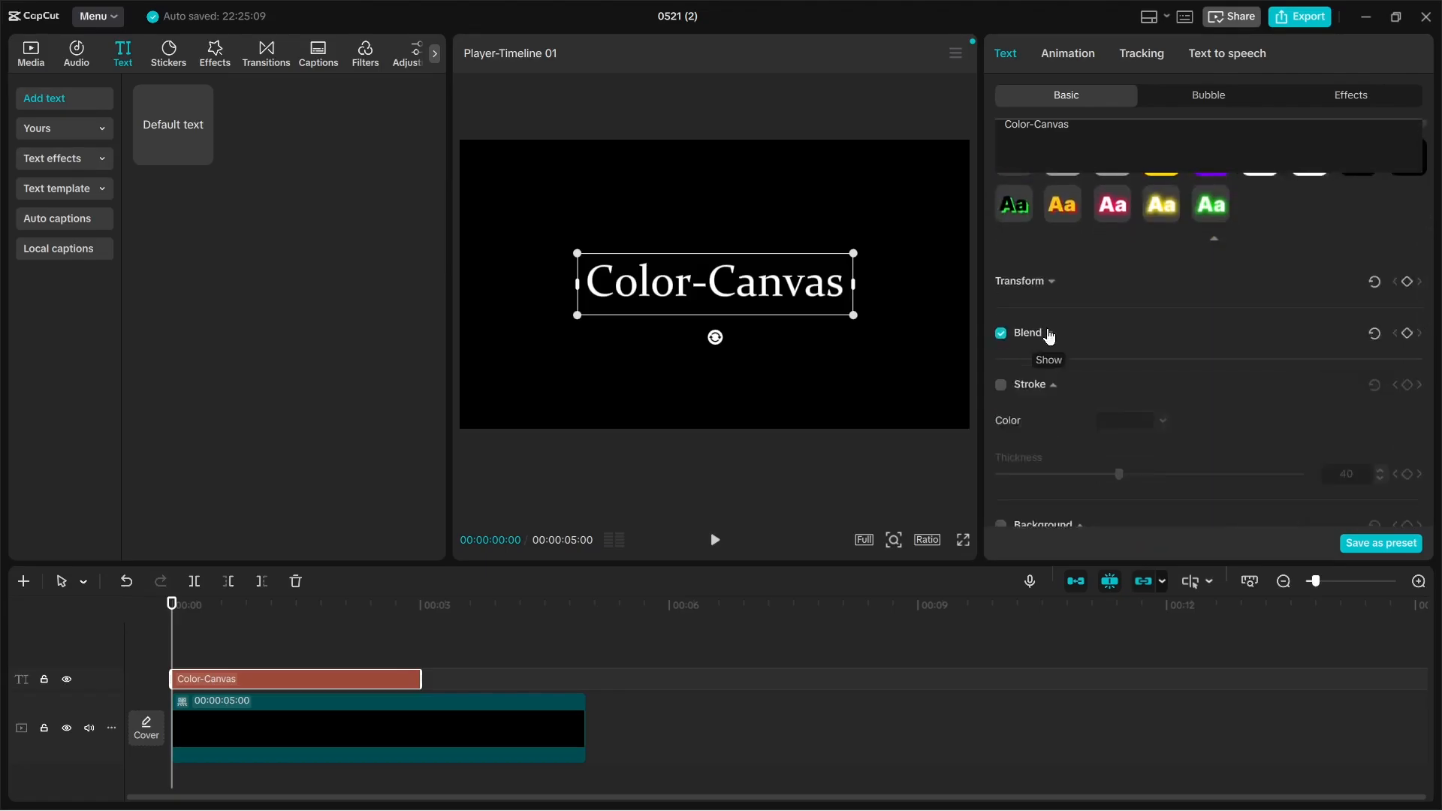
{"action": "mouse_move", "coordinate": [1301, 391]}
{"action": "left_mouse_down"}
{"action": "mouse_move", "coordinate": [1087, 398]}
{"action": "mouse_move", "coordinate": [1305, 385]}
{"action": "mouse_move", "coordinate": [1226, 405]}
{"action": "mouse_move", "coordinate": [1309, 389]}
{"action": "left_mouse_up"}
{"action": "left_click", "coordinate": [1003, 337]}
Try a white FFFFFF stroke with varied thickness on the text, and turn the stroke off.
{"action": "scroll", "coordinate": [1028, 287], "scroll_direction": "down", "scroll_amount": 2}
{"action": "left_click", "coordinate": [1002, 273]}
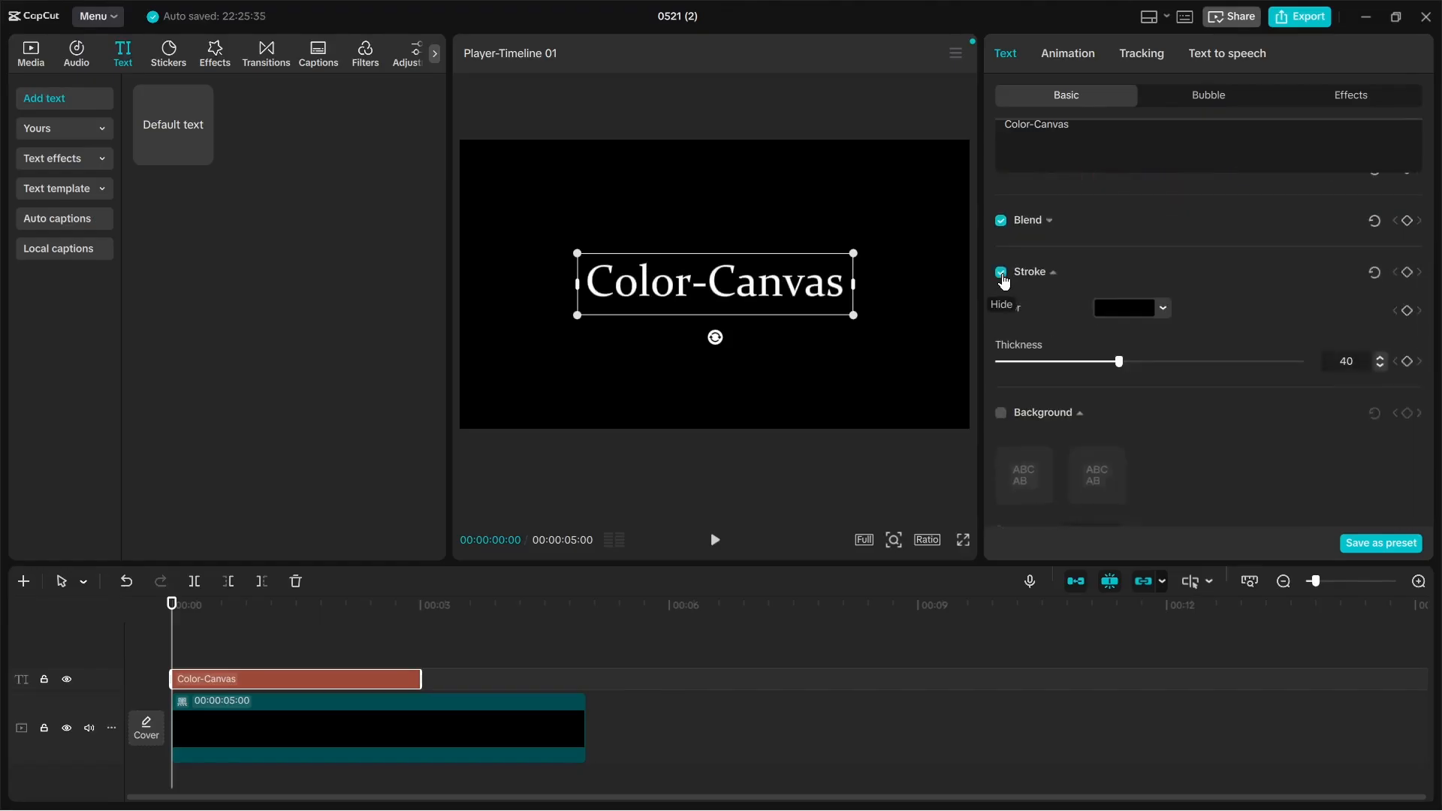
{"action": "left_click", "coordinate": [1132, 308]}
{"action": "left_click_drag", "start_coordinate": [1132, 359], "coordinate": [961, 319]}
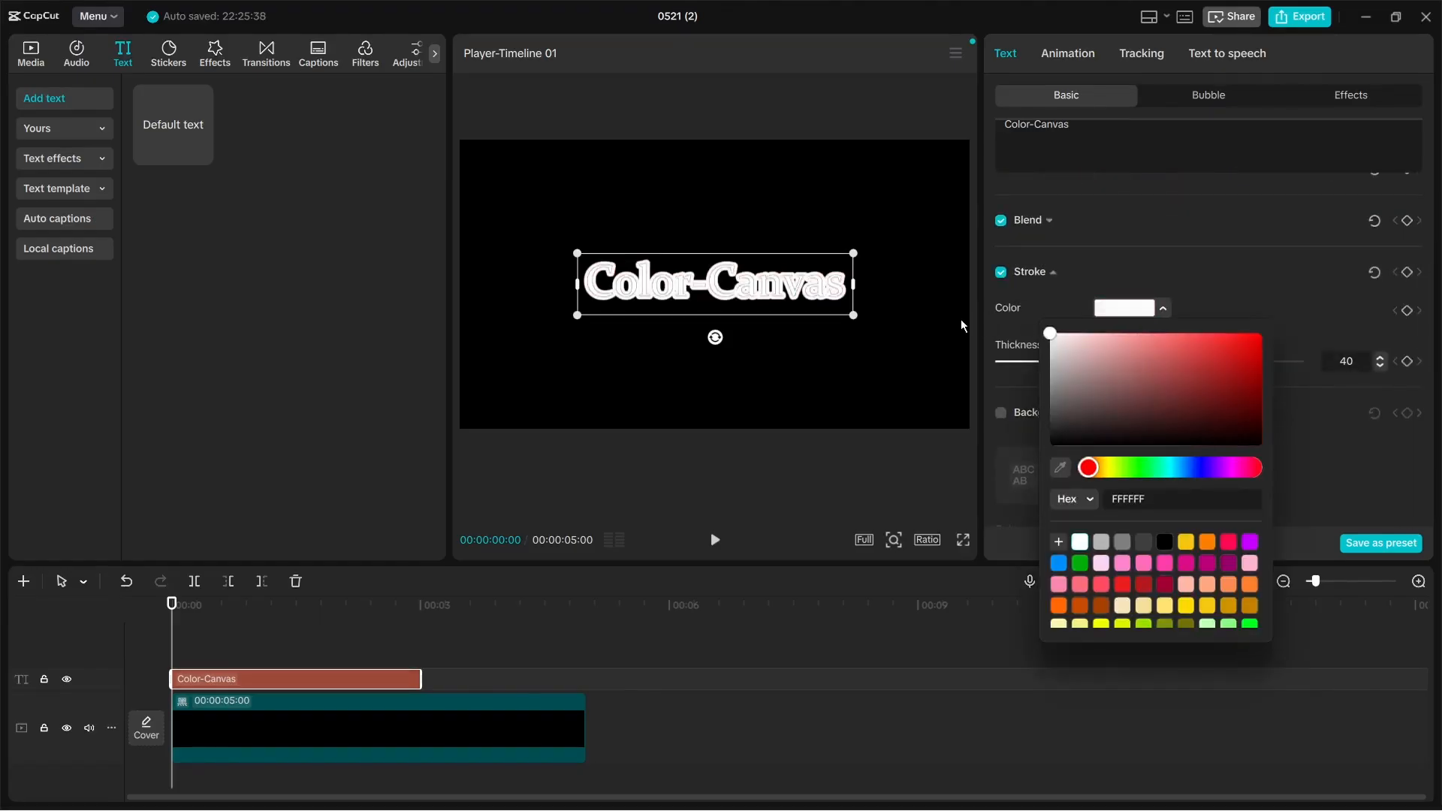
{"action": "left_click", "coordinate": [1163, 310]}
{"action": "mouse_move", "coordinate": [1118, 364]}
{"action": "left_mouse_down"}
{"action": "mouse_move", "coordinate": [1034, 372]}
{"action": "mouse_move", "coordinate": [1137, 380]}
{"action": "mouse_move", "coordinate": [1005, 389]}
{"action": "mouse_move", "coordinate": [1110, 391]}
{"action": "left_mouse_up"}
{"action": "left_click", "coordinate": [1000, 272]}
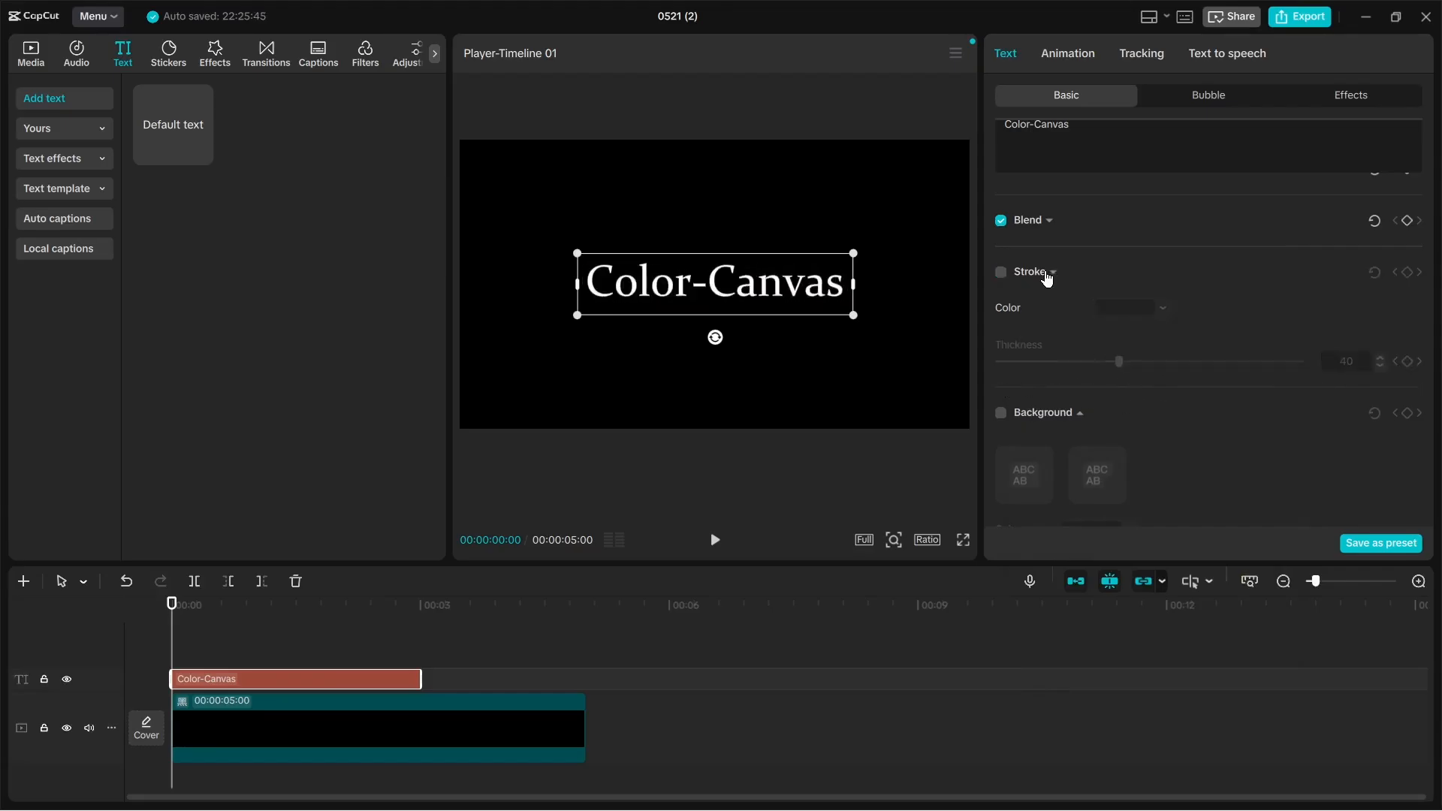
{"action": "left_click", "coordinate": [1051, 272]}
Enable the text's background and set its color to purple 912DEF.
{"action": "left_click", "coordinate": [1012, 324]}
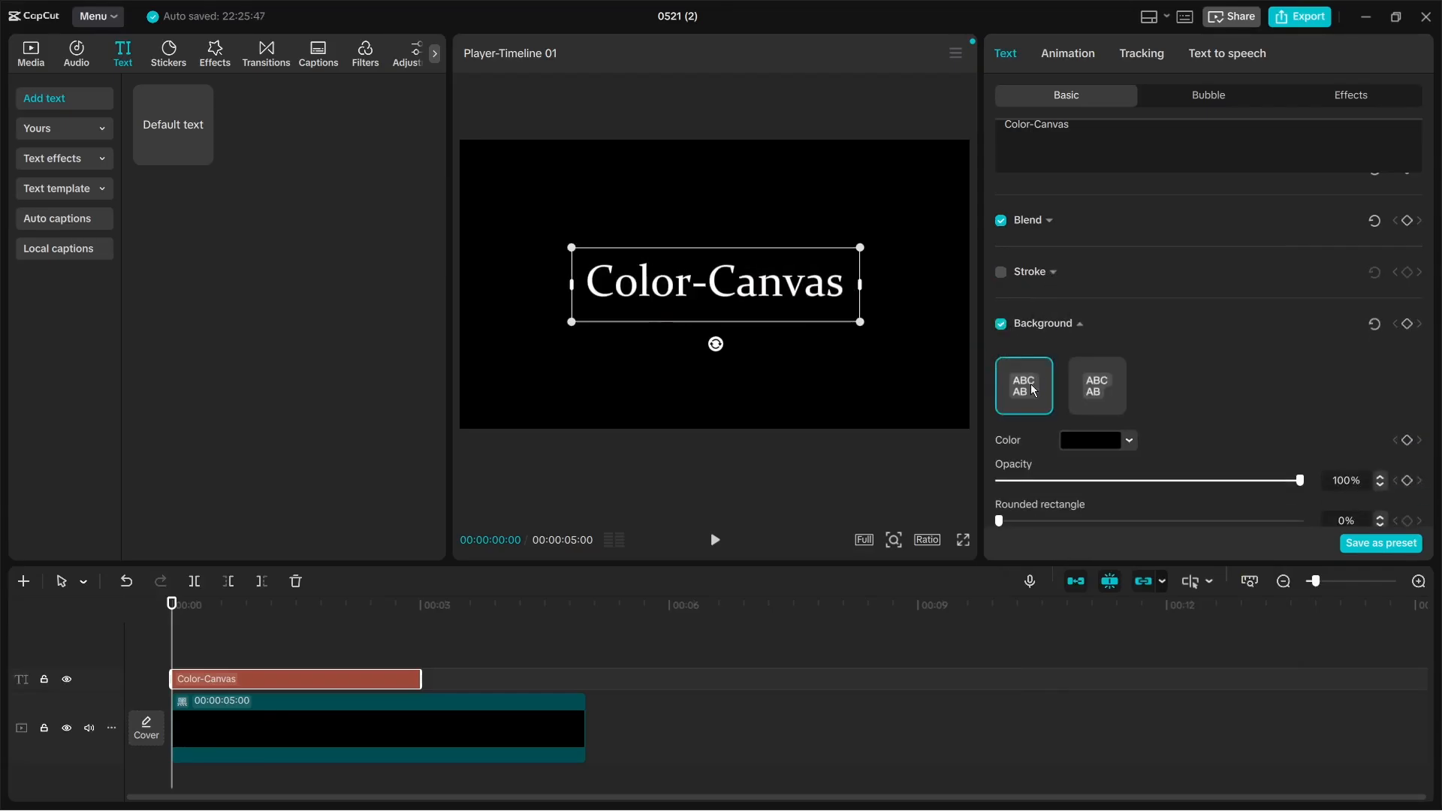
{"action": "left_click", "coordinate": [1106, 444]}
{"action": "left_click", "coordinate": [1191, 473]}
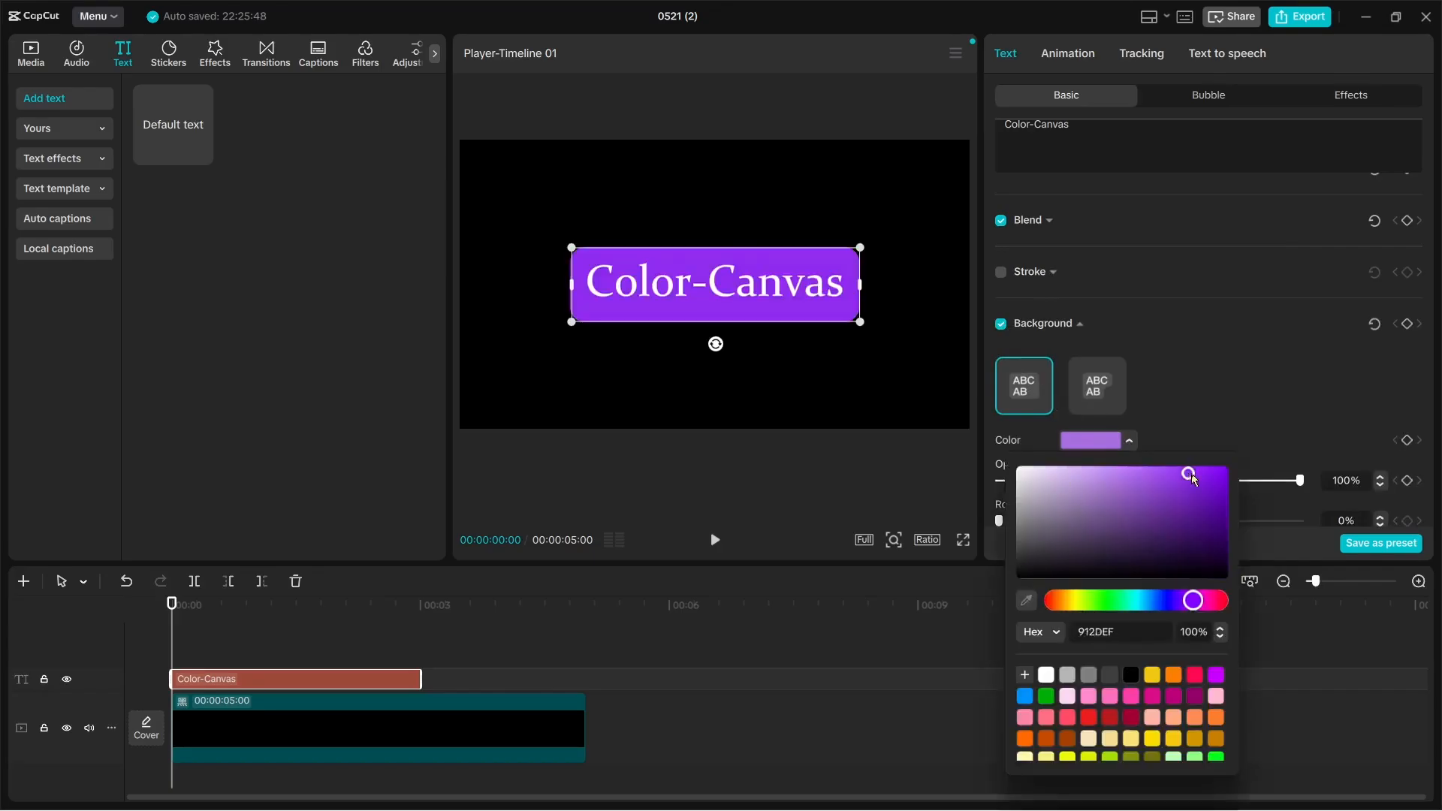
{"action": "left_click", "coordinate": [1183, 345]}
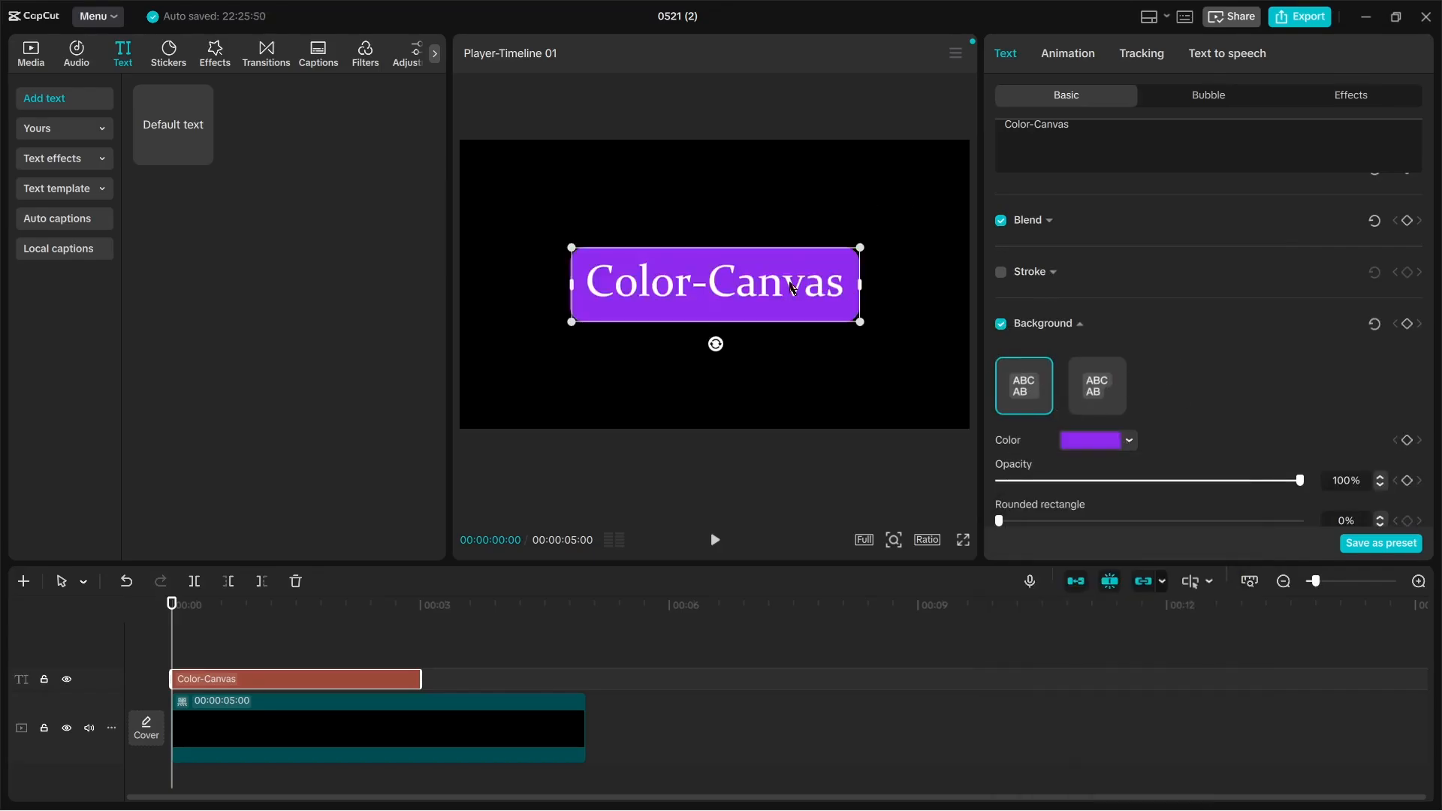
Switch the text background to the second, tighter style and set its opacity to 68%.
{"action": "left_click", "coordinate": [1112, 387]}
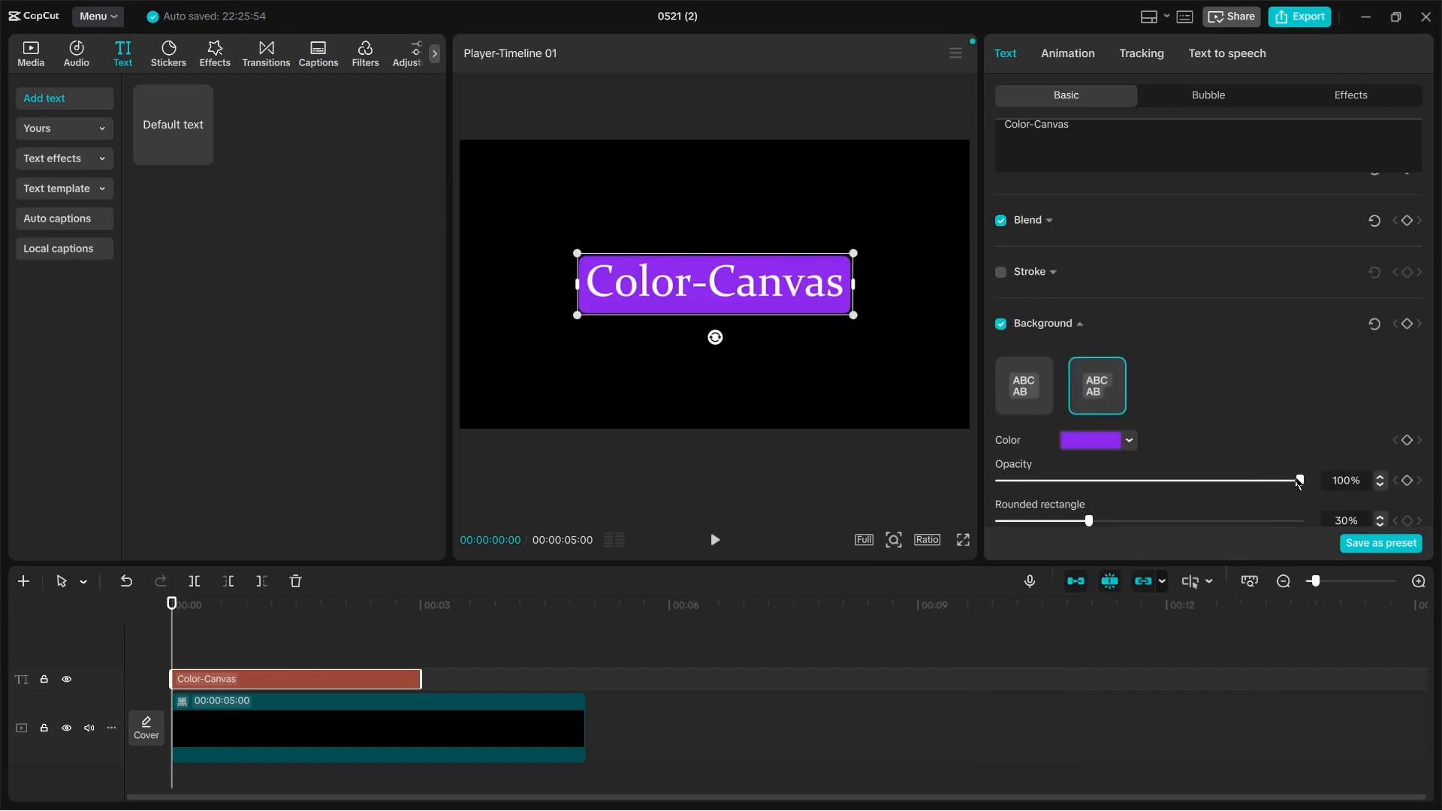
{"action": "left_click_drag", "start_coordinate": [1299, 481], "coordinate": [1163, 481]}
{"action": "scroll", "coordinate": [1241, 427], "scroll_direction": "down", "scroll_amount": 3}
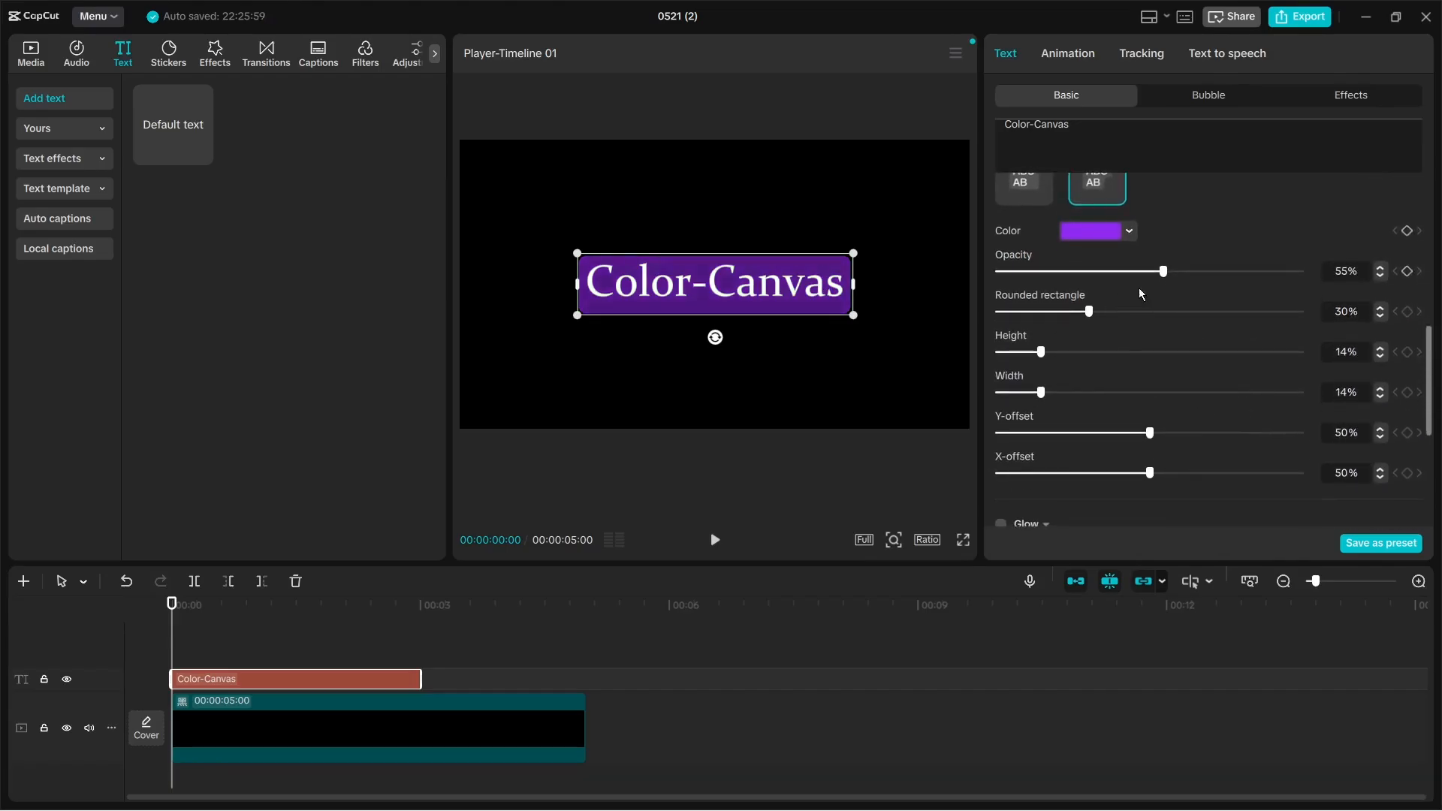
{"action": "left_click_drag", "start_coordinate": [1165, 272], "coordinate": [1204, 271]}
Set the background's rounded rectangle value to 64% and adjust its height, width and X and Y offsets.
{"action": "left_click_drag", "start_coordinate": [1088, 310], "coordinate": [1192, 315]}
{"action": "left_click_drag", "start_coordinate": [1164, 351], "coordinate": [1078, 392]}
{"action": "mouse_move", "coordinate": [1149, 432]}
{"action": "left_mouse_down"}
{"action": "mouse_move", "coordinate": [1080, 434]}
{"action": "mouse_move", "coordinate": [1169, 433]}
{"action": "mouse_move", "coordinate": [1051, 471]}
{"action": "mouse_move", "coordinate": [1171, 473]}
{"action": "left_mouse_up"}
Reset the text's background settings and turn the background off.
{"action": "scroll", "coordinate": [1165, 407], "scroll_direction": "up", "scroll_amount": 5}
{"action": "scroll", "coordinate": [1278, 412], "scroll_direction": "down", "scroll_amount": 3}
{"action": "scroll", "coordinate": [1236, 407], "scroll_direction": "up", "scroll_amount": 3}
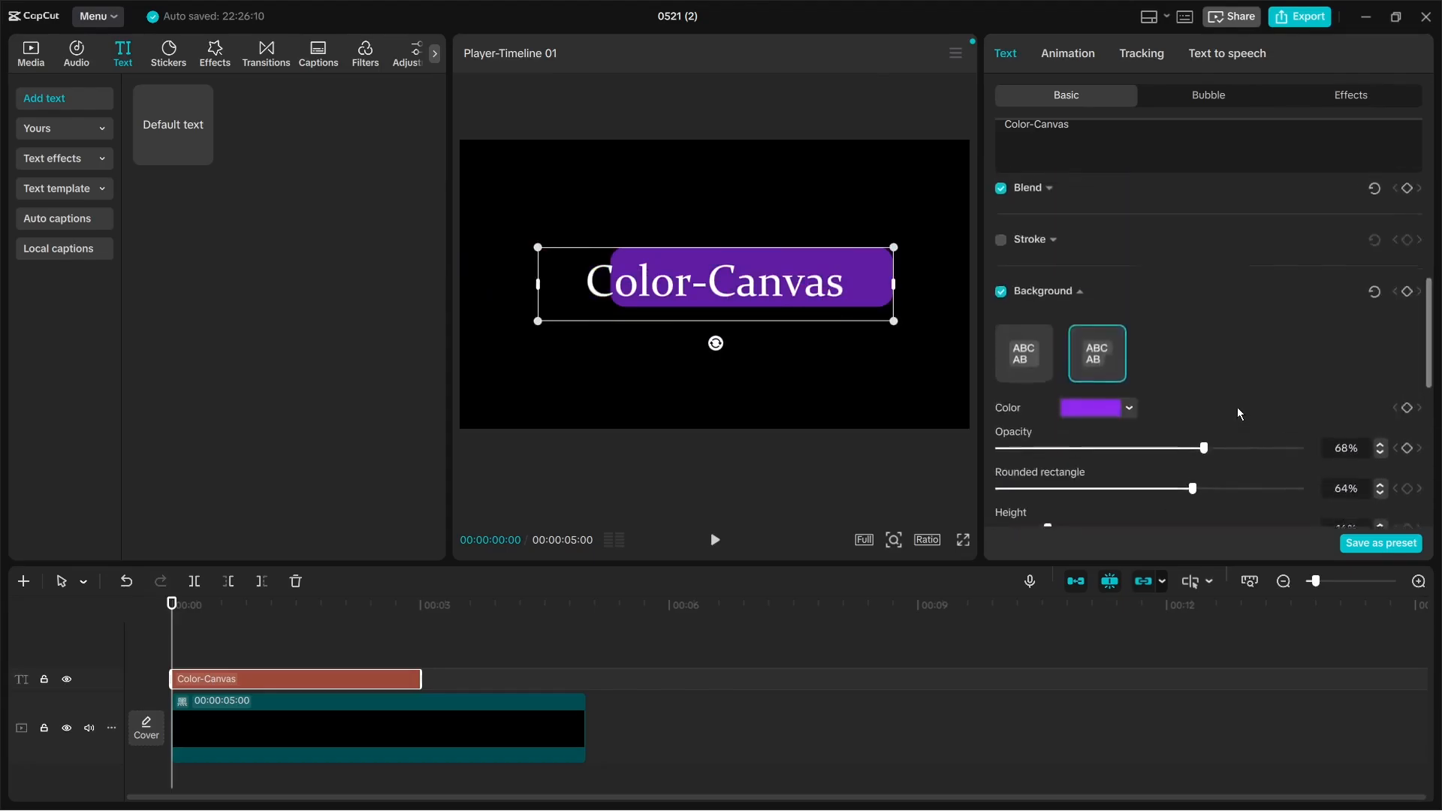
{"action": "left_click", "coordinate": [1374, 298]}
{"action": "left_click", "coordinate": [1000, 297]}
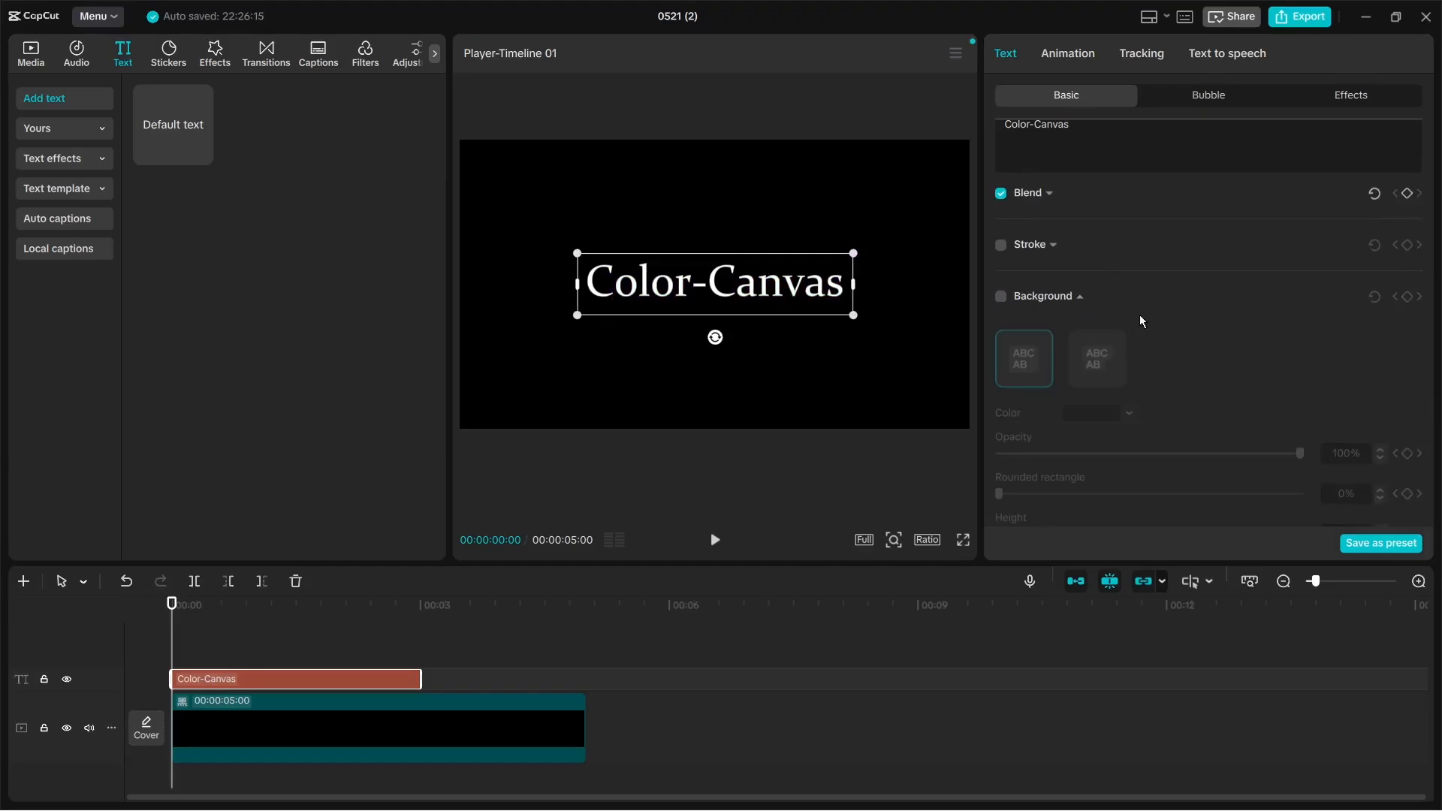
Enable the title's shadow and set its color to white.
{"action": "left_click", "coordinate": [1081, 299]}
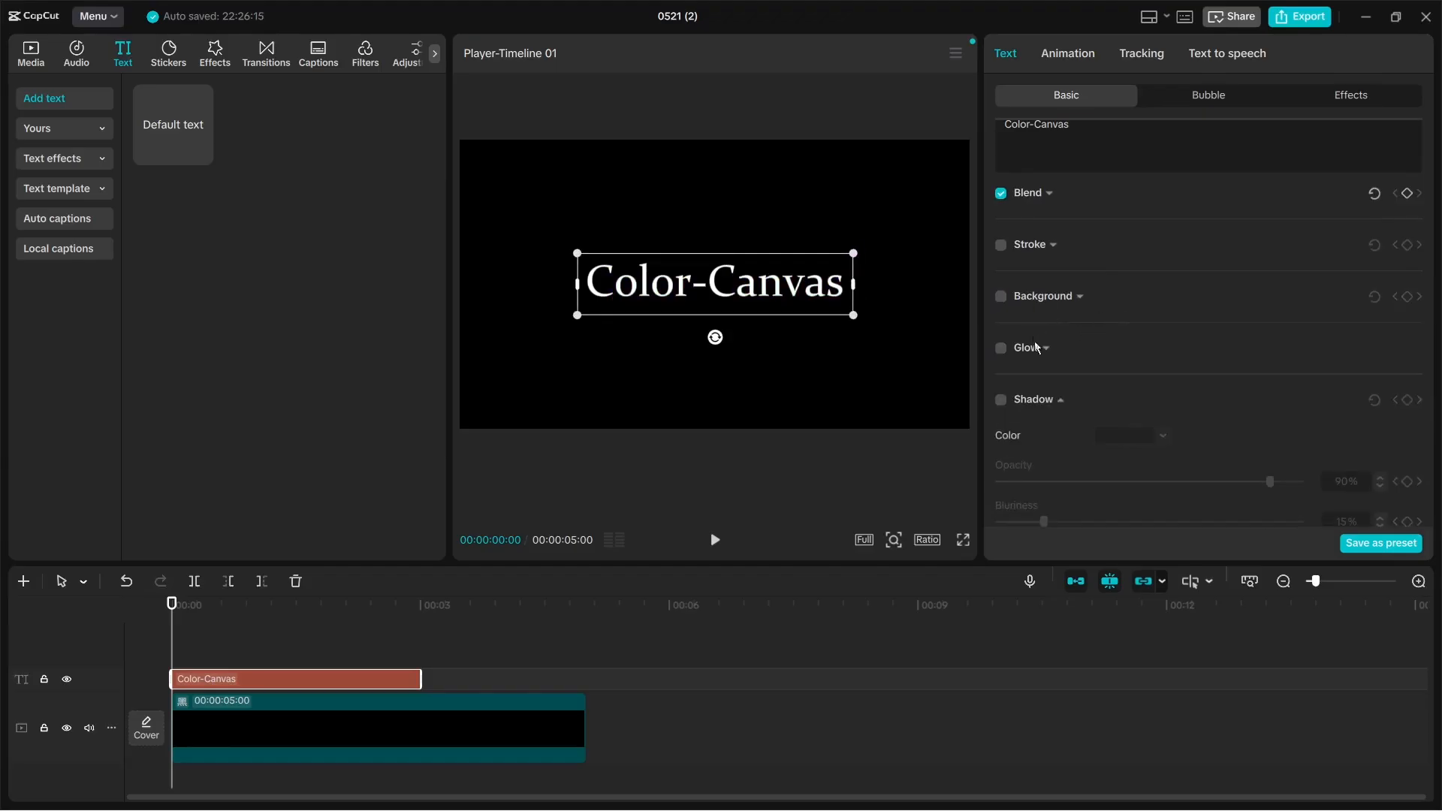
{"action": "scroll", "coordinate": [1008, 326], "scroll_direction": "down", "scroll_amount": 1}
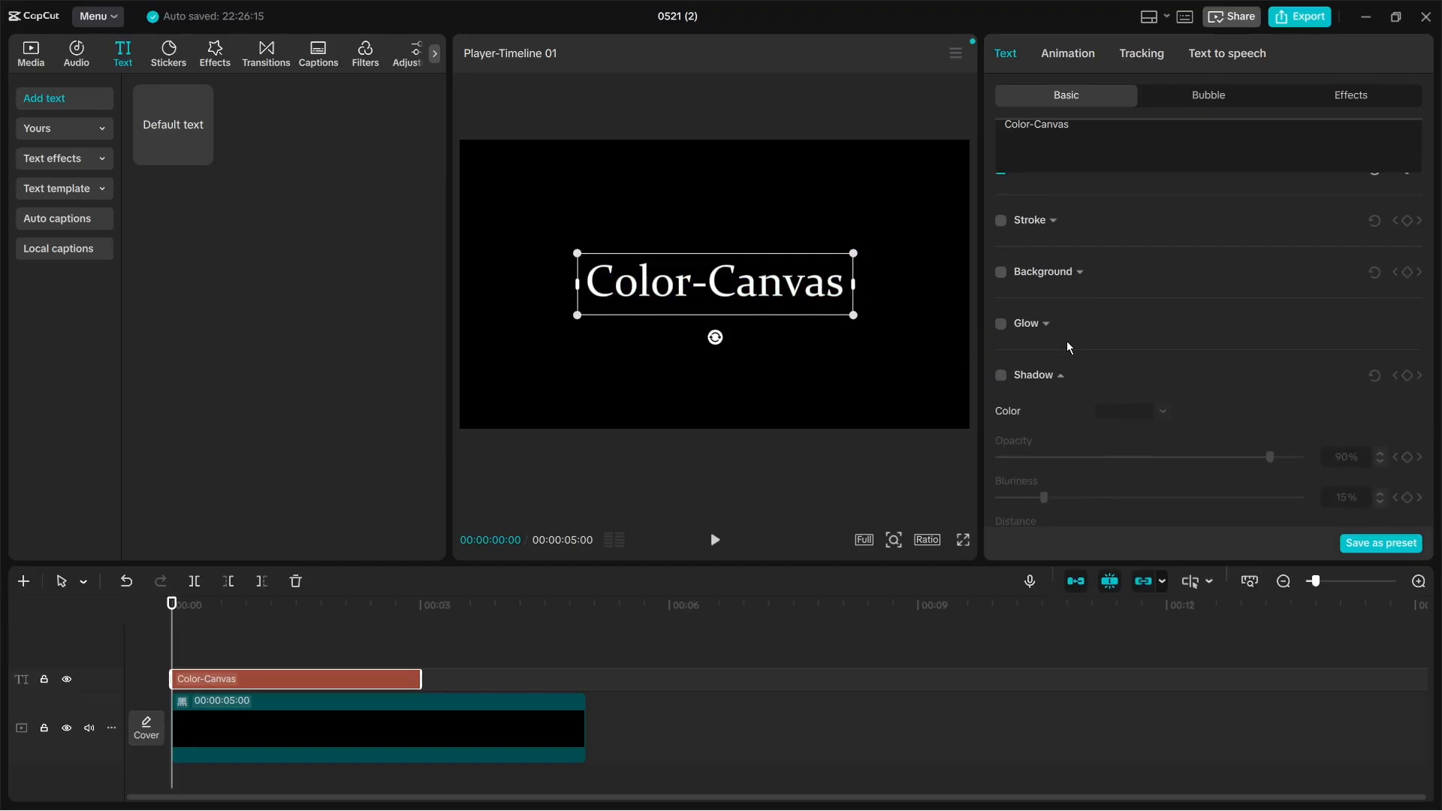
{"action": "scroll", "coordinate": [1052, 315], "scroll_direction": "down", "scroll_amount": 3}
{"action": "left_click", "coordinate": [1060, 262]}
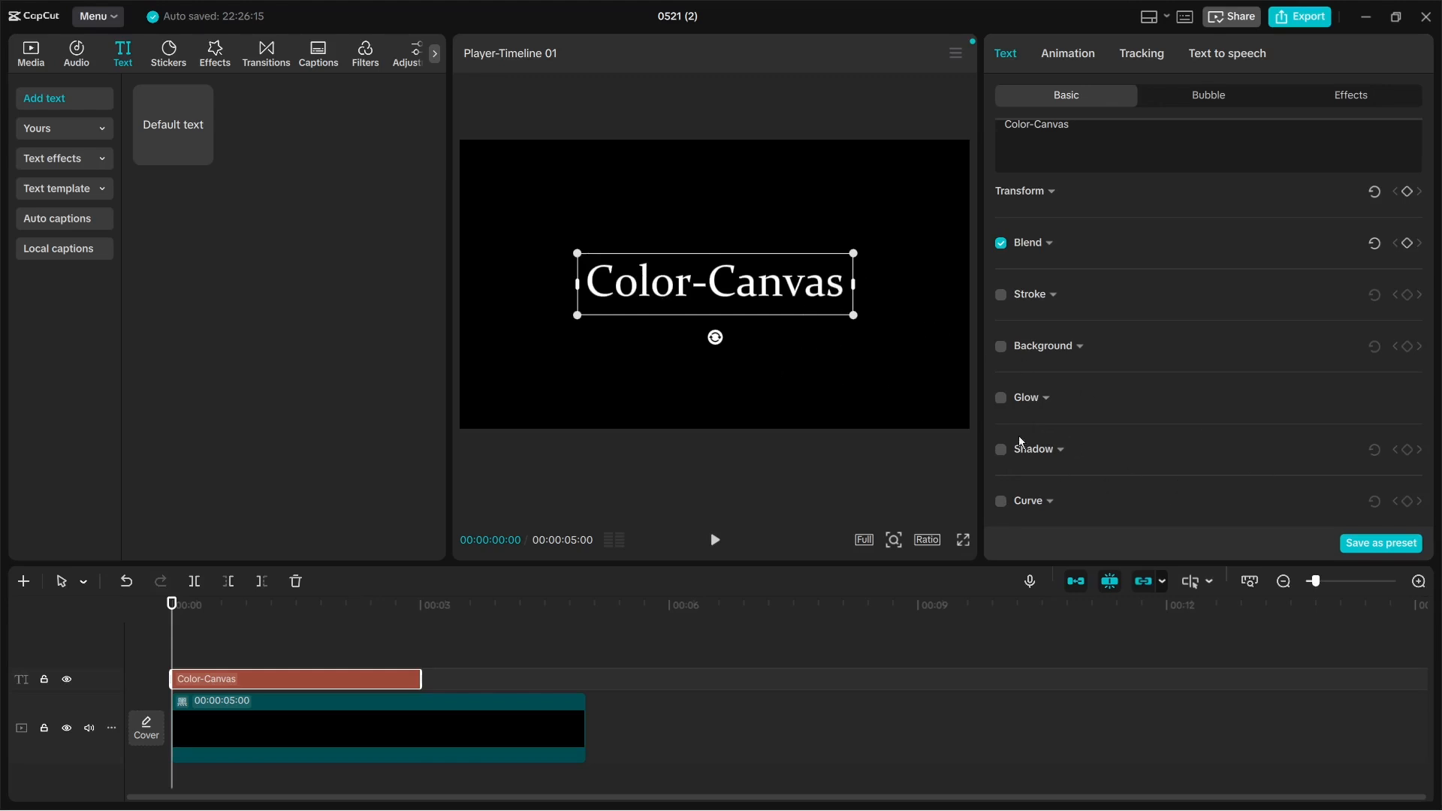
{"action": "left_click", "coordinate": [1002, 448]}
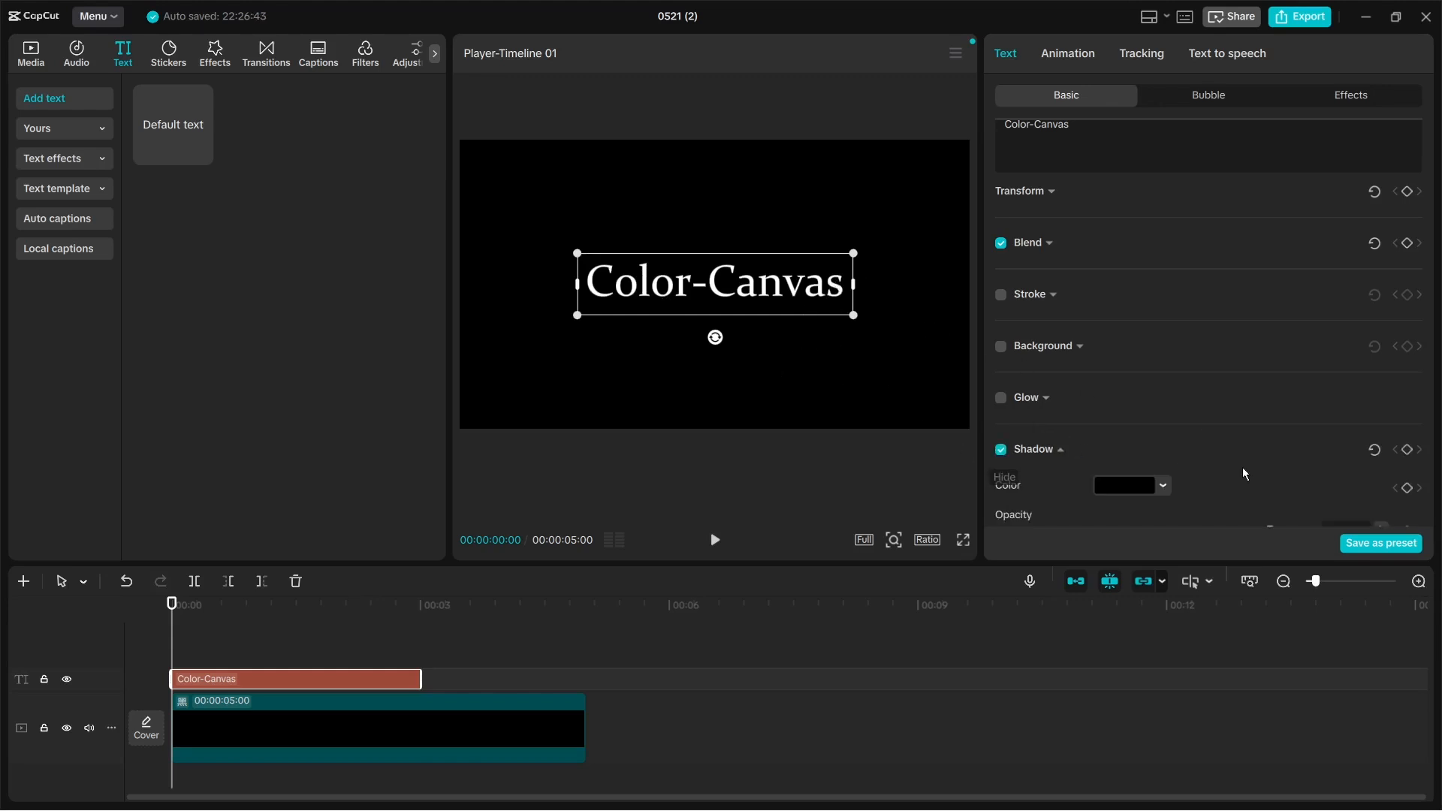
{"action": "scroll", "coordinate": [1186, 450], "scroll_direction": "down", "scroll_amount": 3}
{"action": "left_click", "coordinate": [1136, 376]}
{"action": "left_click_drag", "start_coordinate": [1135, 457], "coordinate": [1043, 391]}
{"action": "left_click", "coordinate": [1318, 359]}
Set the shadow's opacity to 41%, blurriness to 25% and distance to 15, and turn the shadow off.
{"action": "left_click_drag", "start_coordinate": [1267, 419], "coordinate": [1121, 421]}
{"action": "mouse_move", "coordinate": [1044, 459]}
{"action": "left_mouse_down"}
{"action": "mouse_move", "coordinate": [1210, 458]}
{"action": "mouse_move", "coordinate": [1072, 459]}
{"action": "left_mouse_up"}
{"action": "left_click_drag", "start_coordinate": [1013, 499], "coordinate": [1043, 518]}
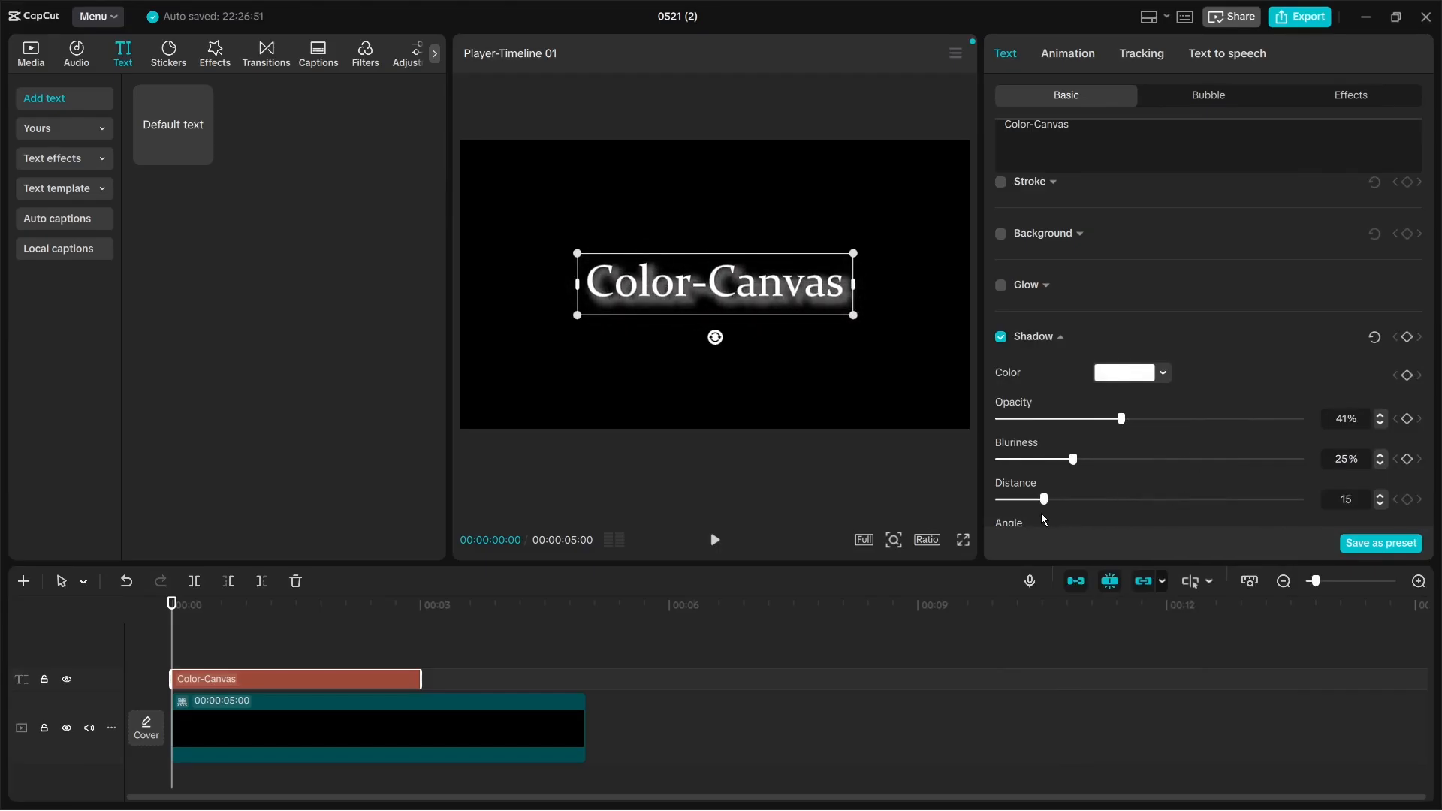
{"action": "left_click", "coordinate": [1002, 335]}
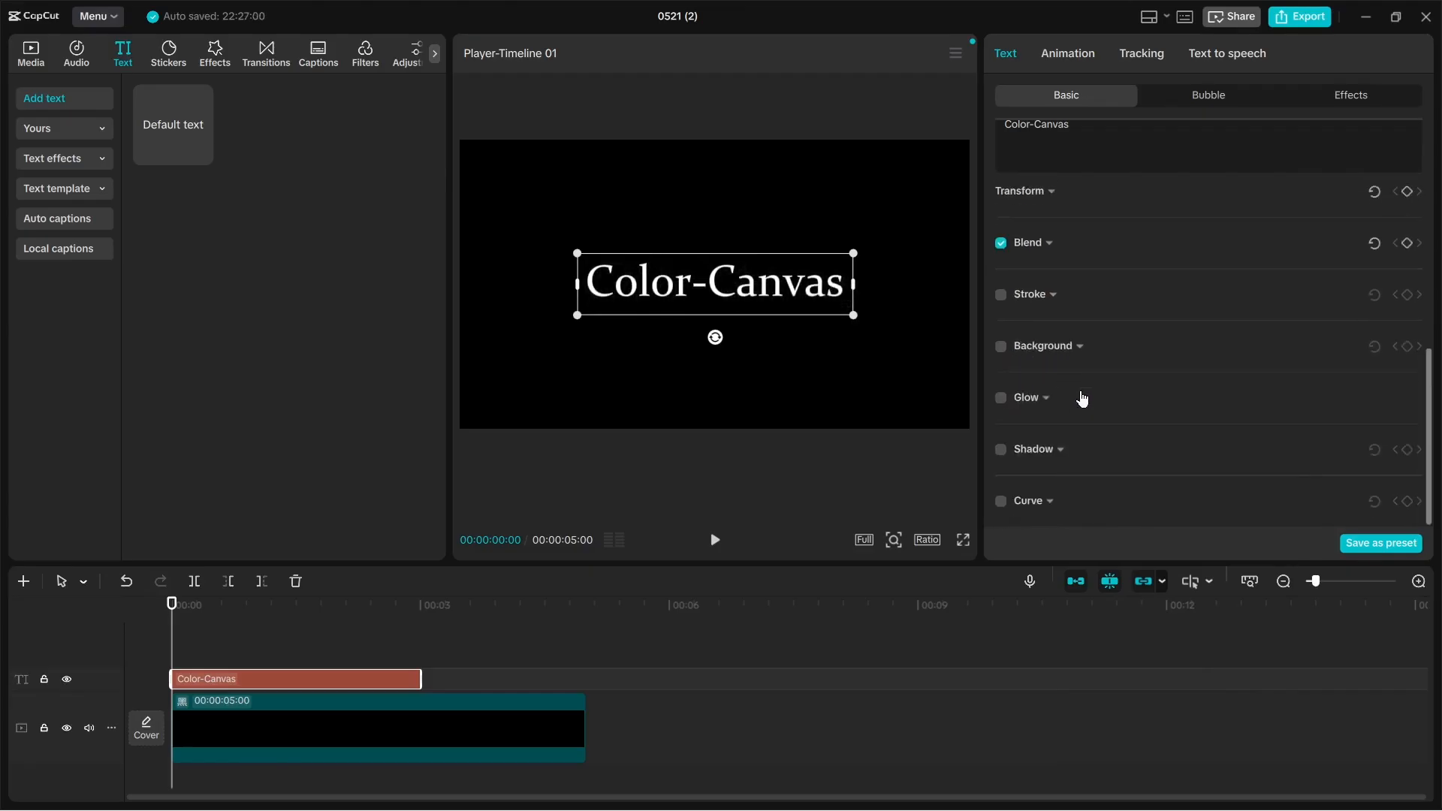
Curve the title with a strength of 13°, and reset and turn off the curve.
{"action": "left_click", "coordinate": [1001, 501]}
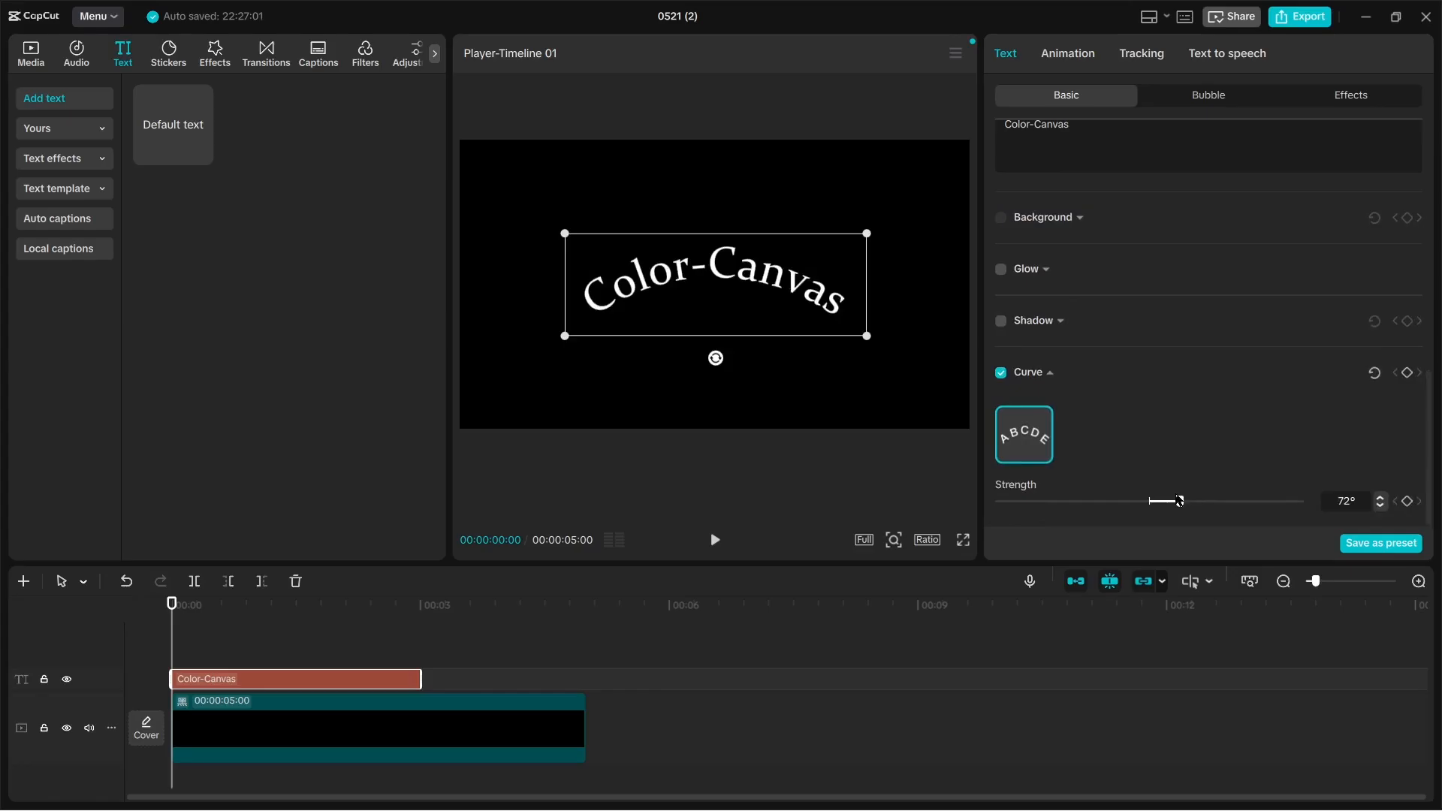
{"action": "mouse_move", "coordinate": [1179, 501]}
{"action": "left_mouse_down"}
{"action": "mouse_move", "coordinate": [1207, 499]}
{"action": "mouse_move", "coordinate": [1154, 502]}
{"action": "left_mouse_up"}
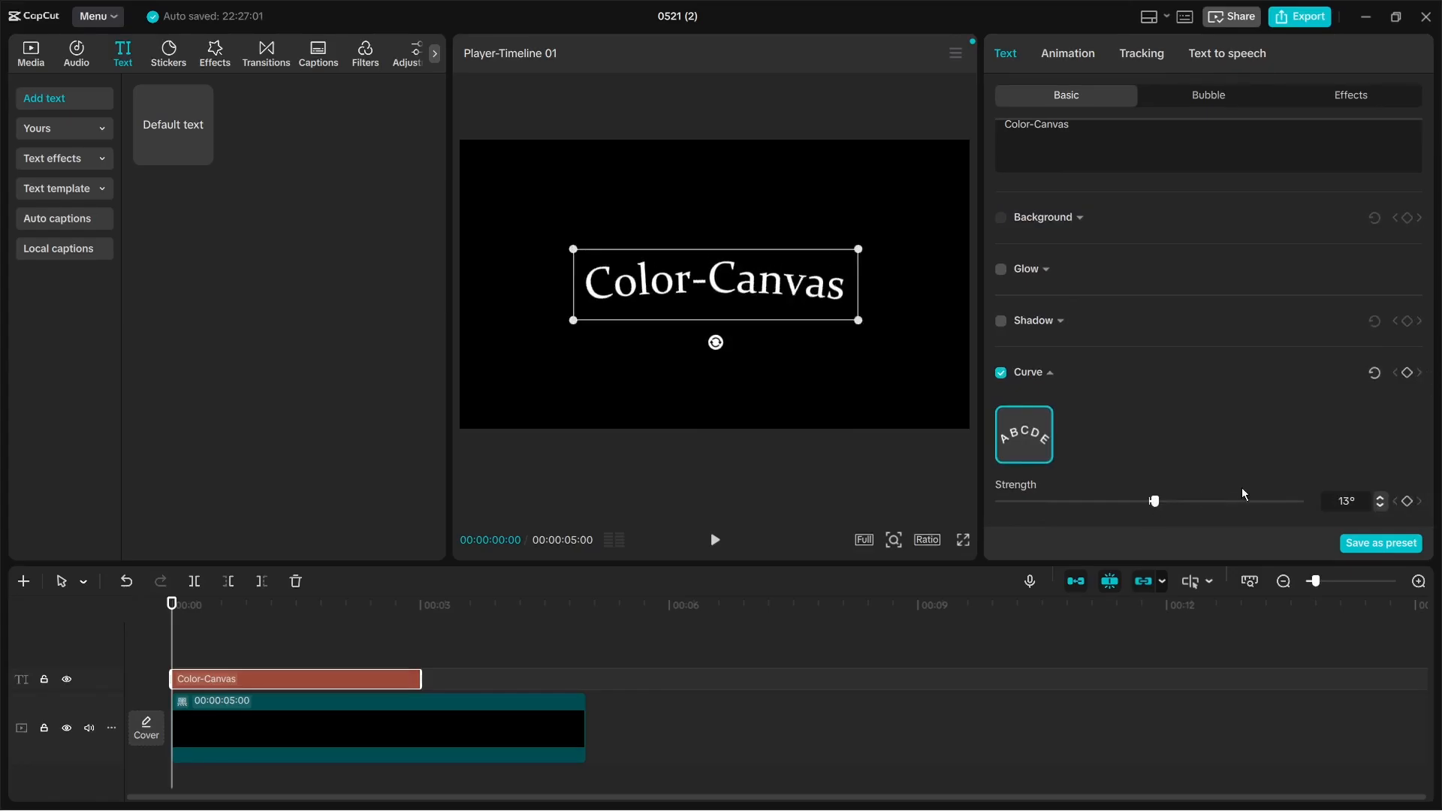
{"action": "left_click", "coordinate": [1373, 373]}
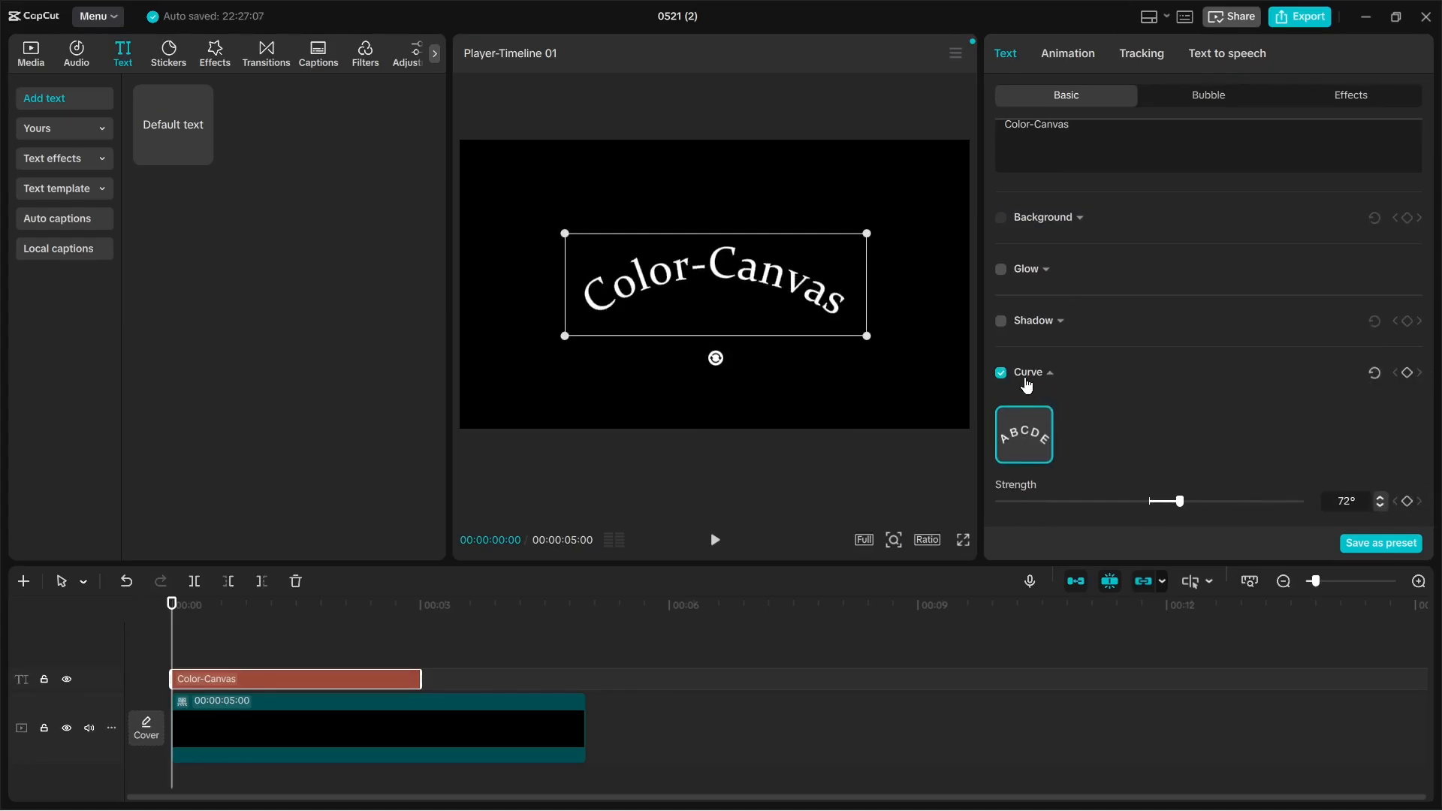
{"action": "left_click", "coordinate": [1001, 373]}
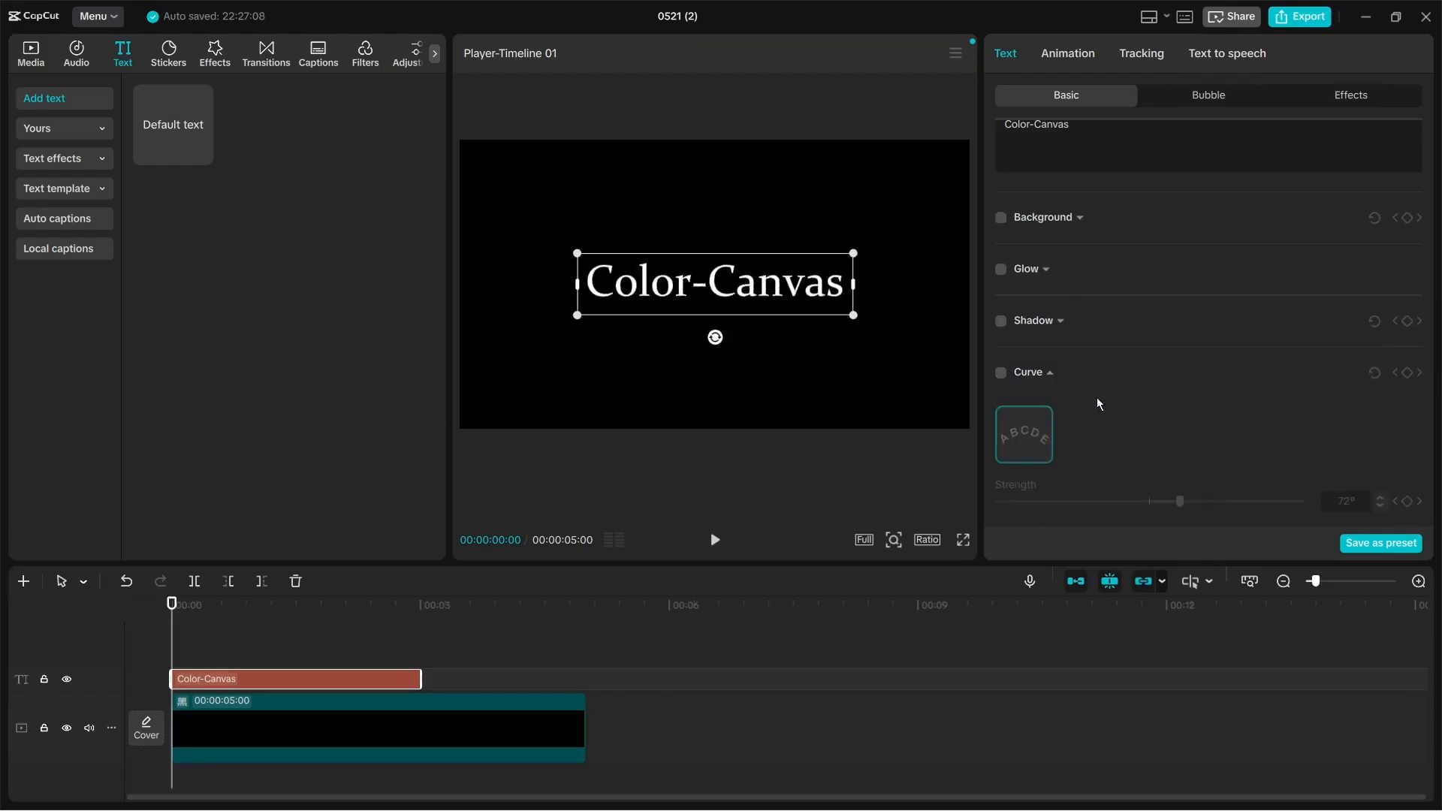
{"action": "left_click", "coordinate": [1052, 379]}
Try the white speech bubble shapes on the title, ending with the wide "Good Morning" cloud bubble.
{"action": "scroll", "coordinate": [1186, 225], "scroll_direction": "up", "scroll_amount": 5}
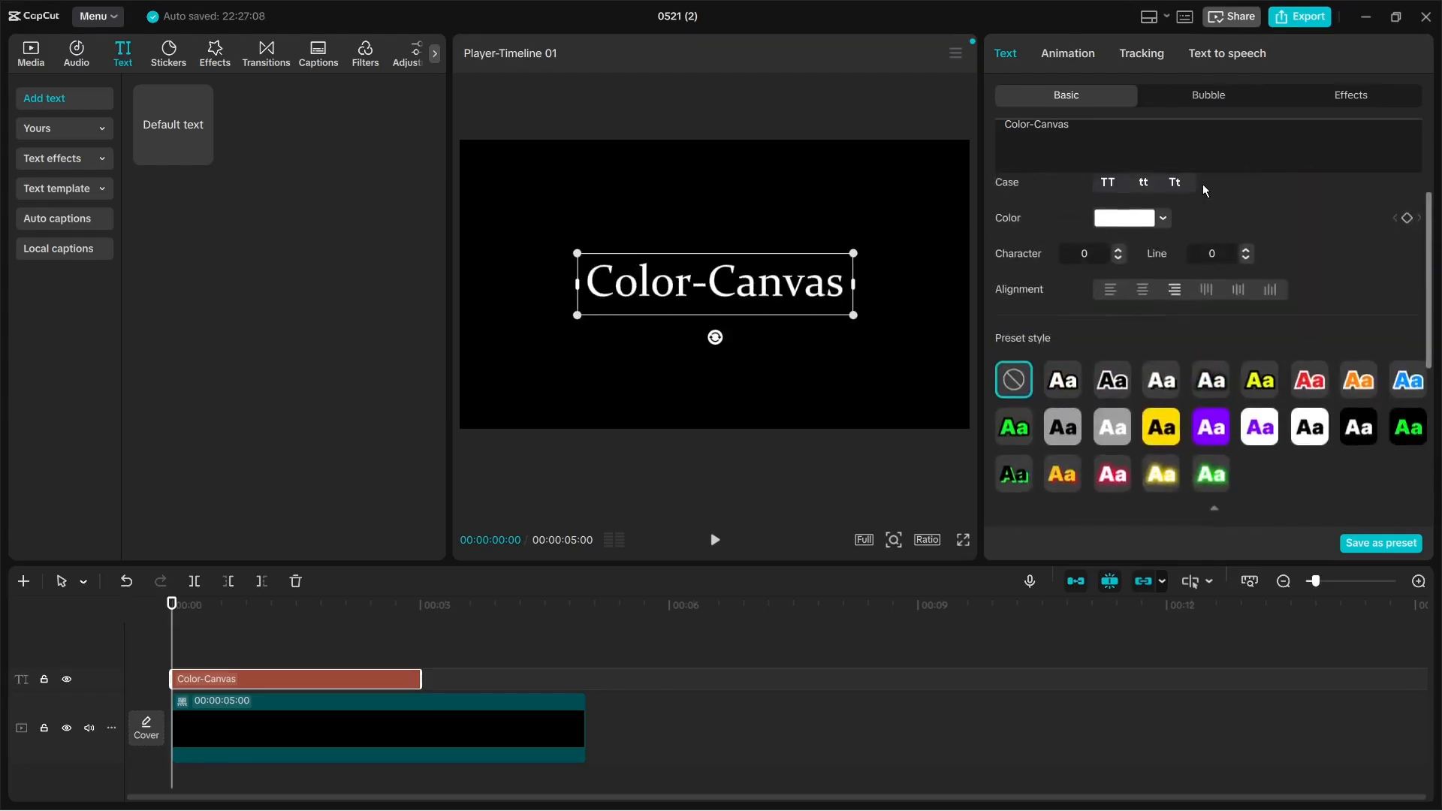
{"action": "scroll", "coordinate": [1190, 229], "scroll_direction": "up", "scroll_amount": 3}
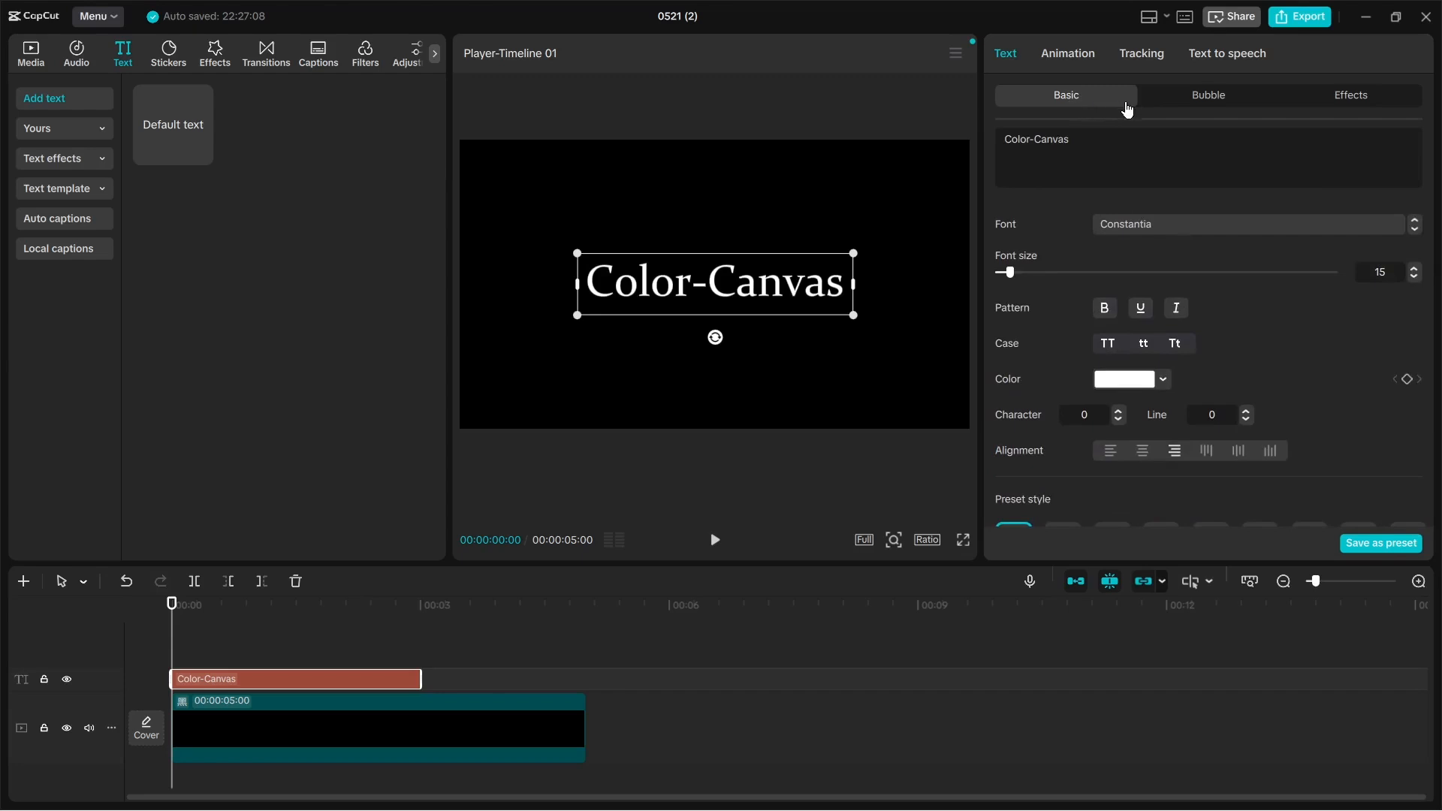
{"action": "left_click", "coordinate": [1214, 109]}
{"action": "left_click", "coordinate": [1147, 197]}
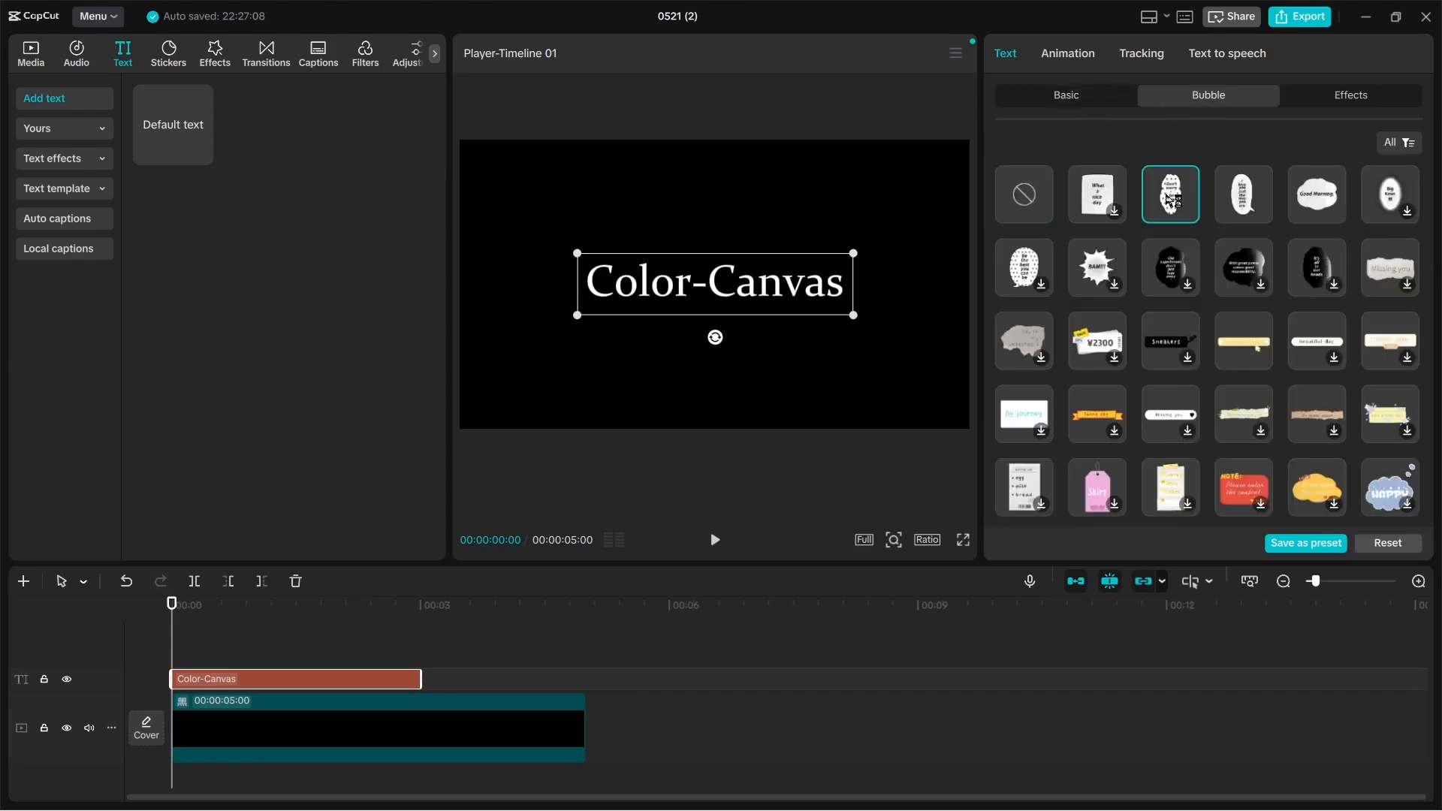
{"action": "left_click", "coordinate": [1244, 197]}
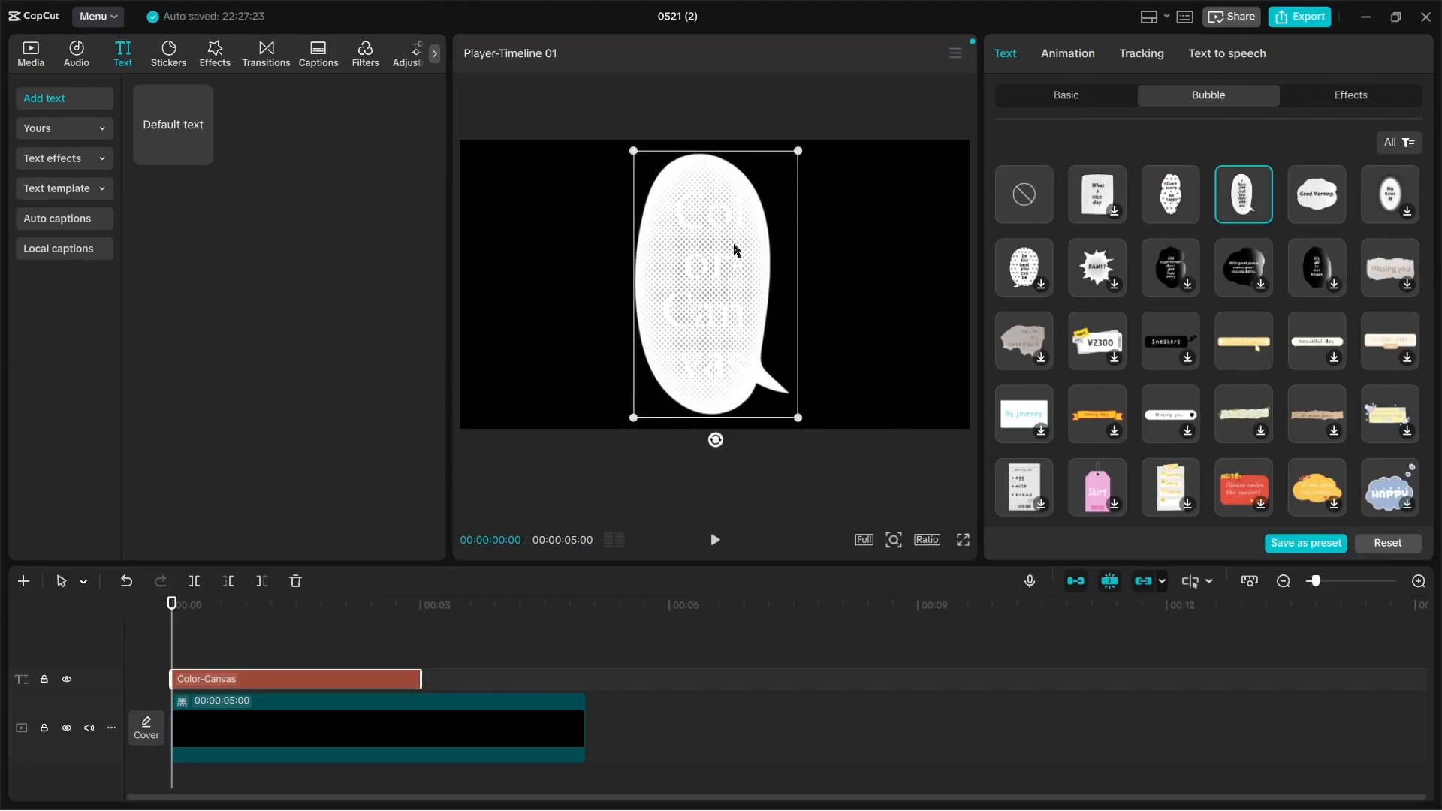
{"action": "left_click", "coordinate": [1339, 205]}
Change the color of the title inside the cloud bubble to green 5DFF00.
{"action": "left_click", "coordinate": [775, 301]}
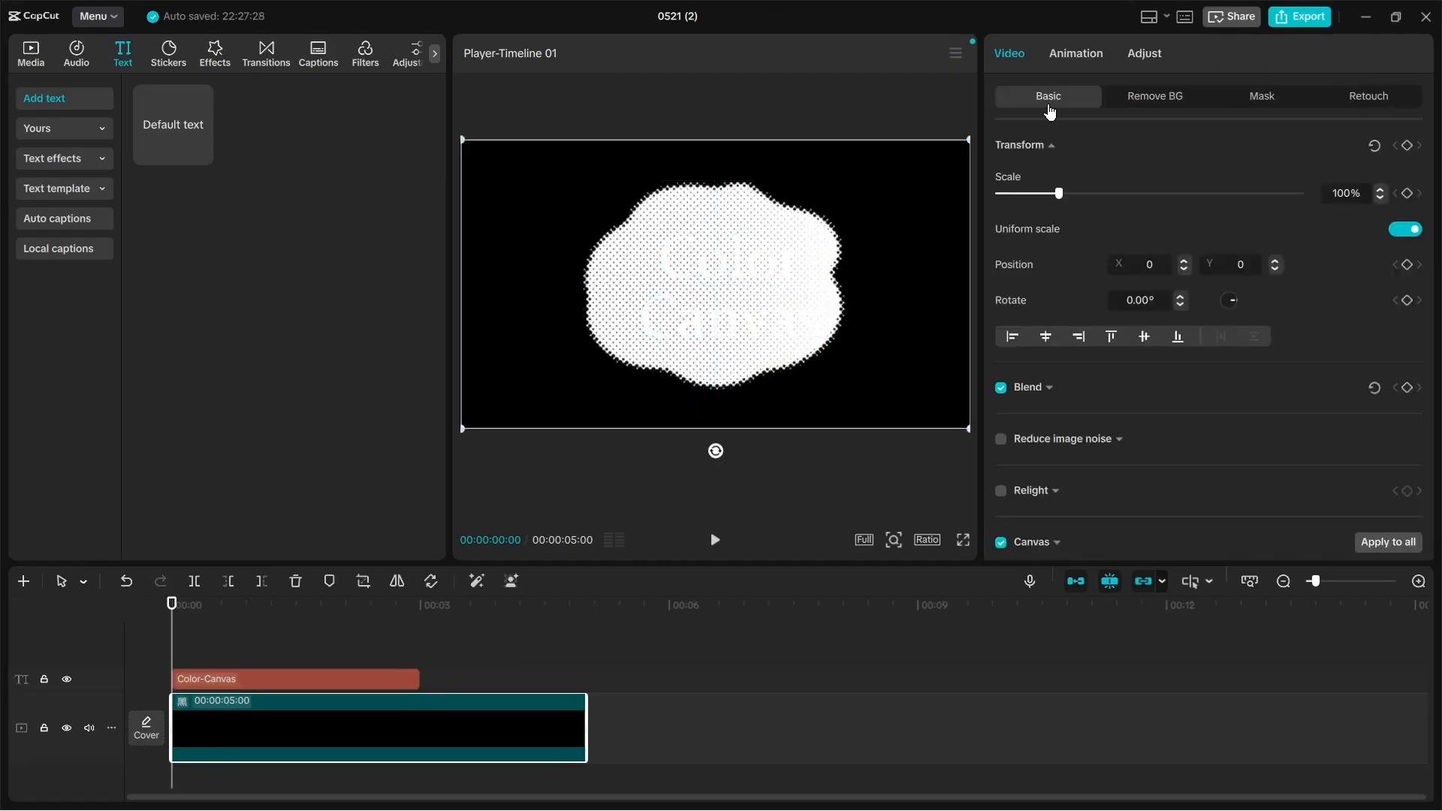
{"action": "left_click", "coordinate": [746, 296]}
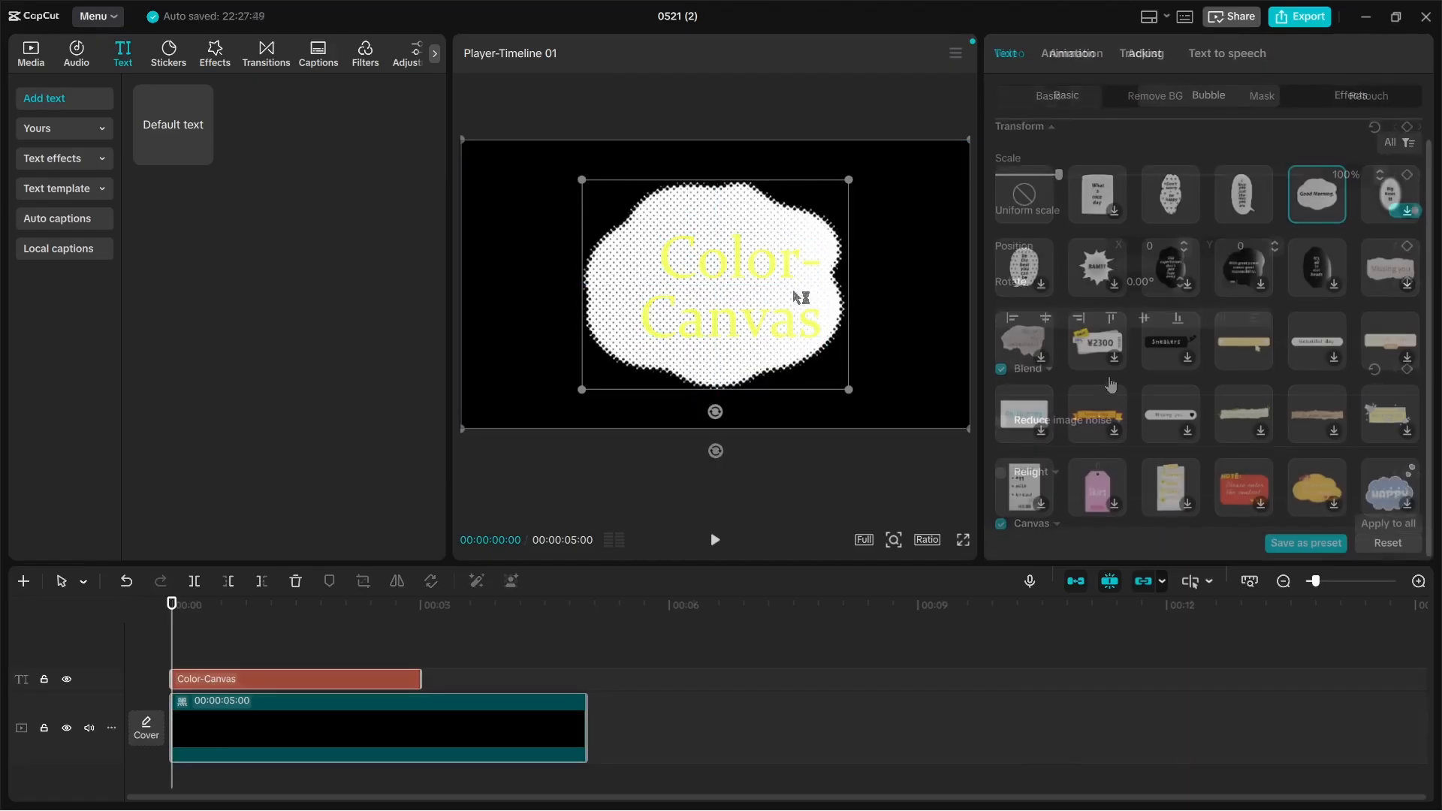
{"action": "left_click", "coordinate": [1061, 95]}
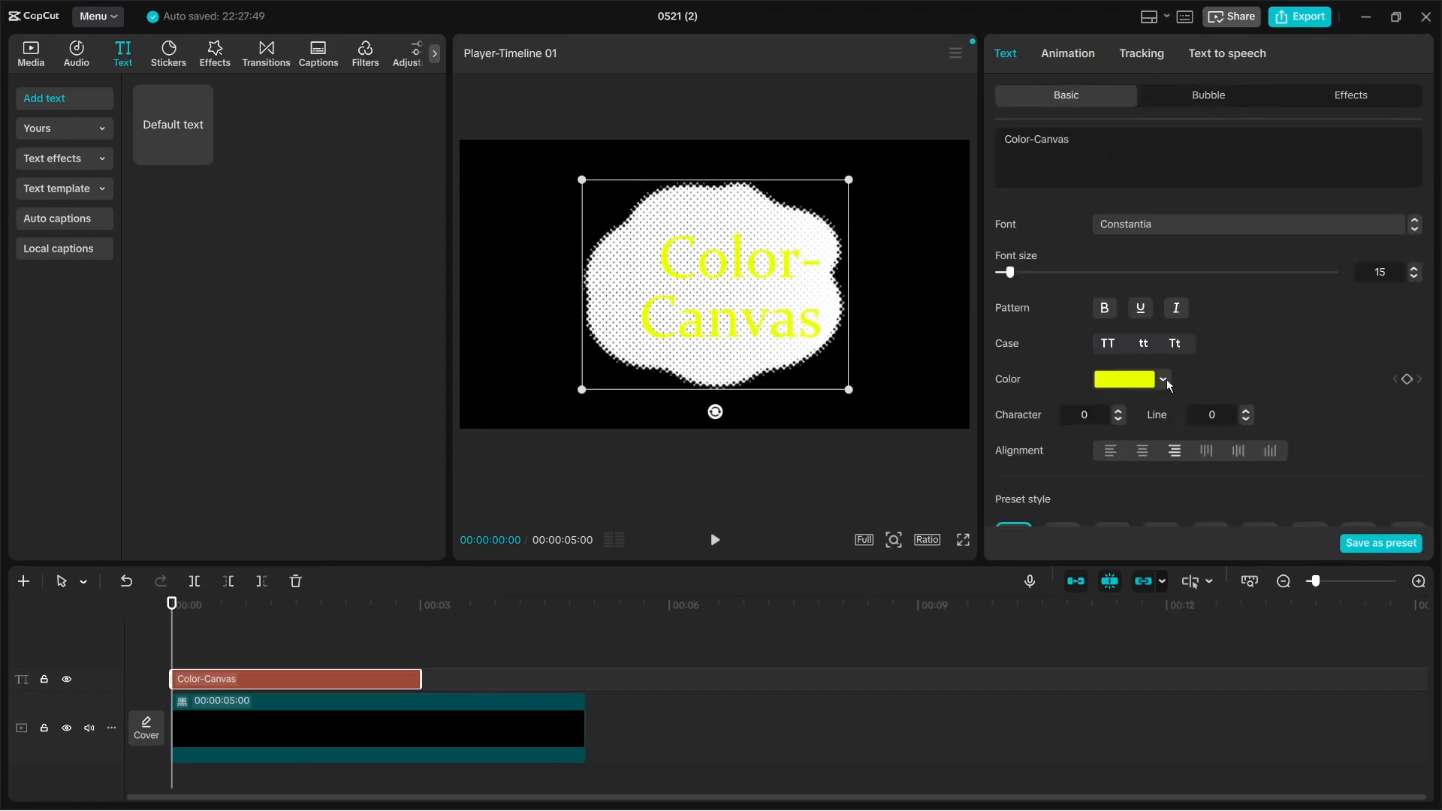
{"action": "left_click", "coordinate": [1163, 380]}
{"action": "left_click", "coordinate": [1141, 542]}
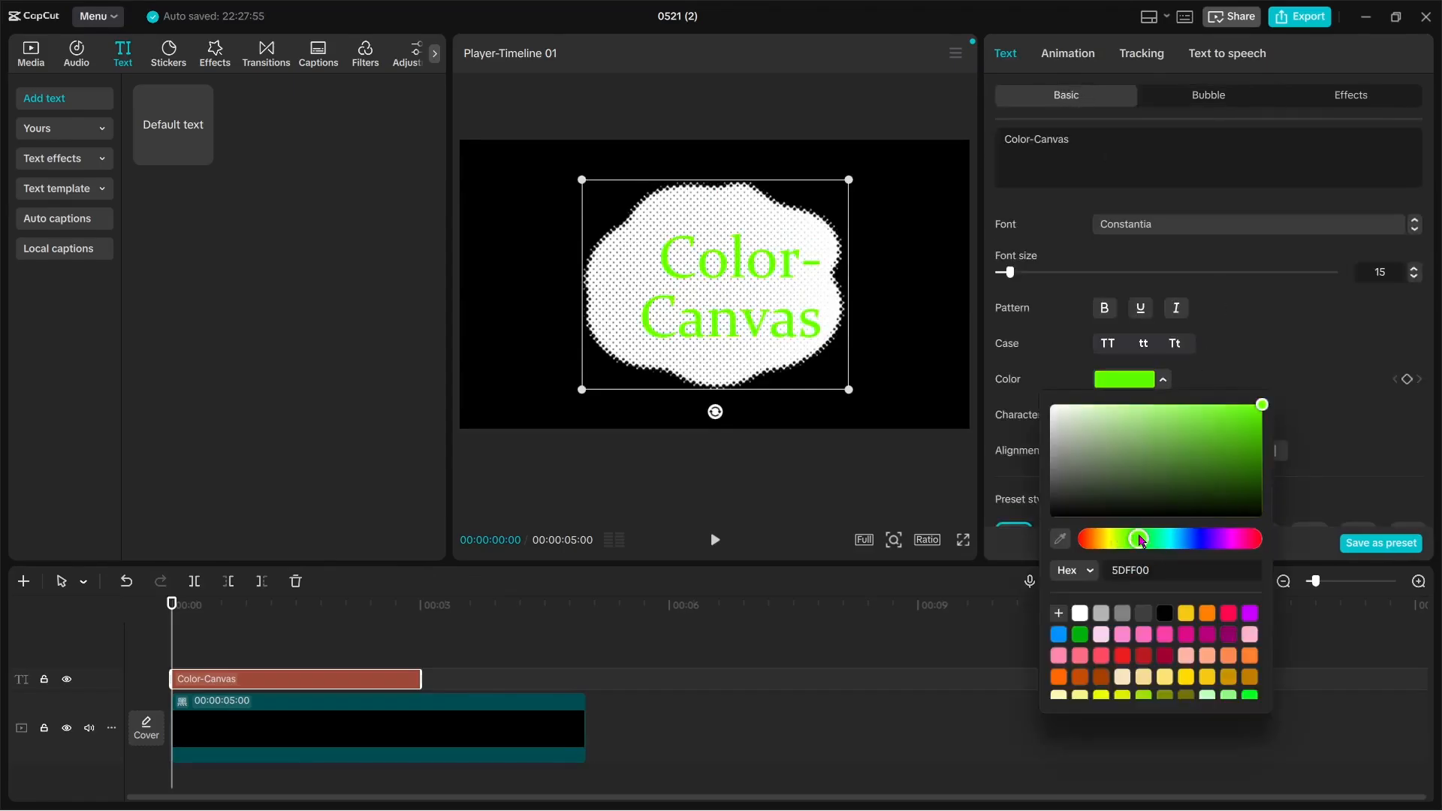
Try two dark halftone bubbles on the title and remove the bubble.
{"action": "left_click", "coordinate": [1200, 103]}
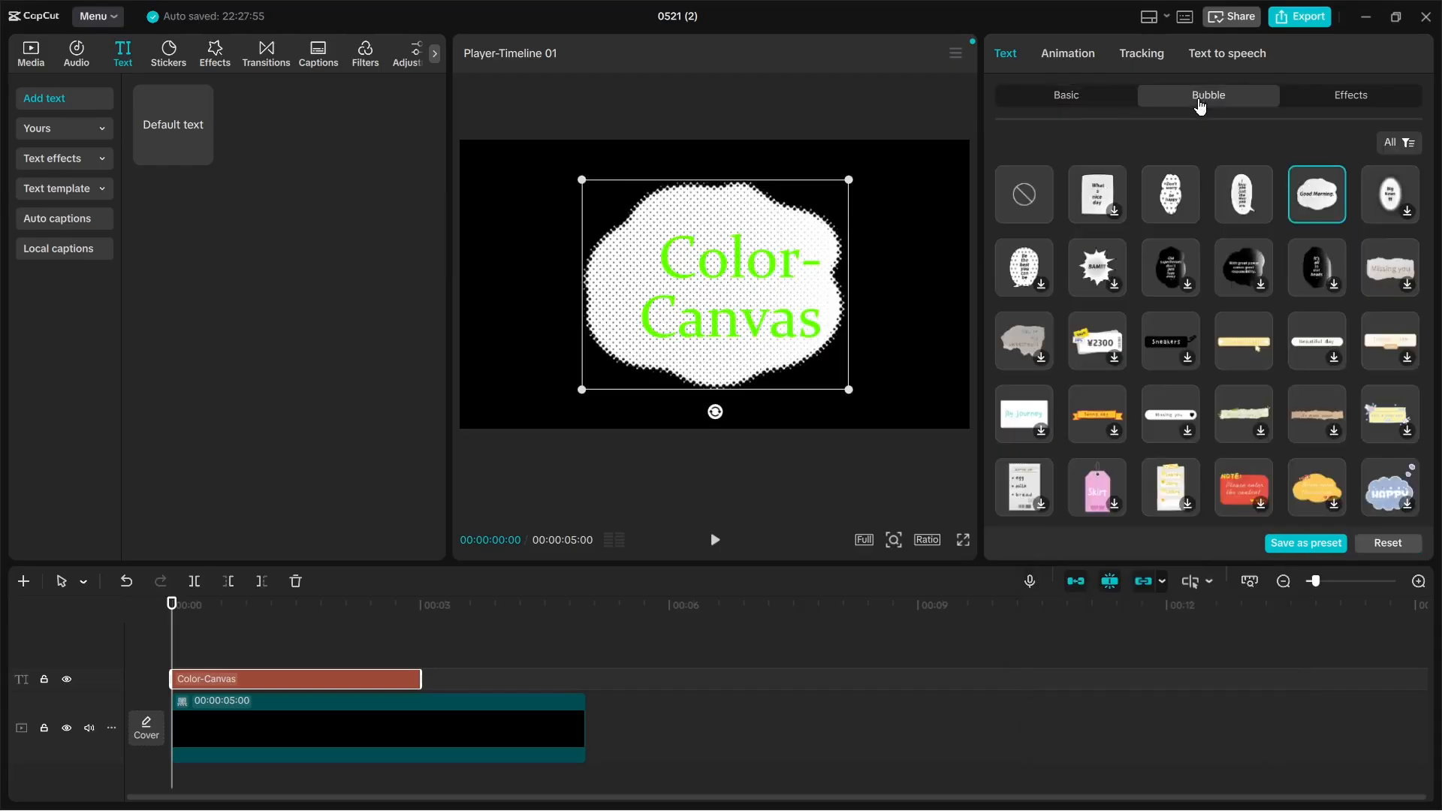
{"action": "left_click", "coordinate": [1169, 270]}
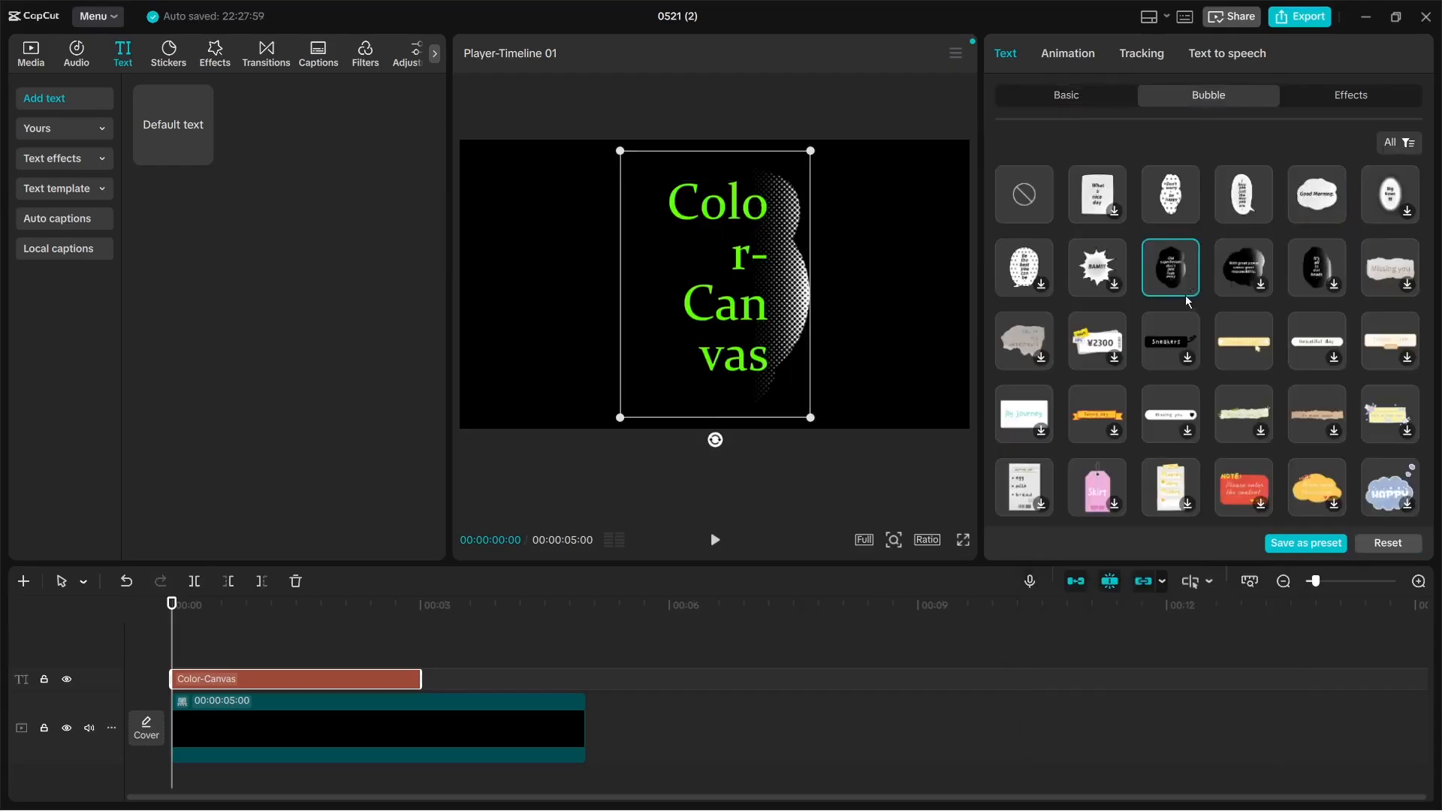
{"action": "left_click", "coordinate": [1235, 280]}
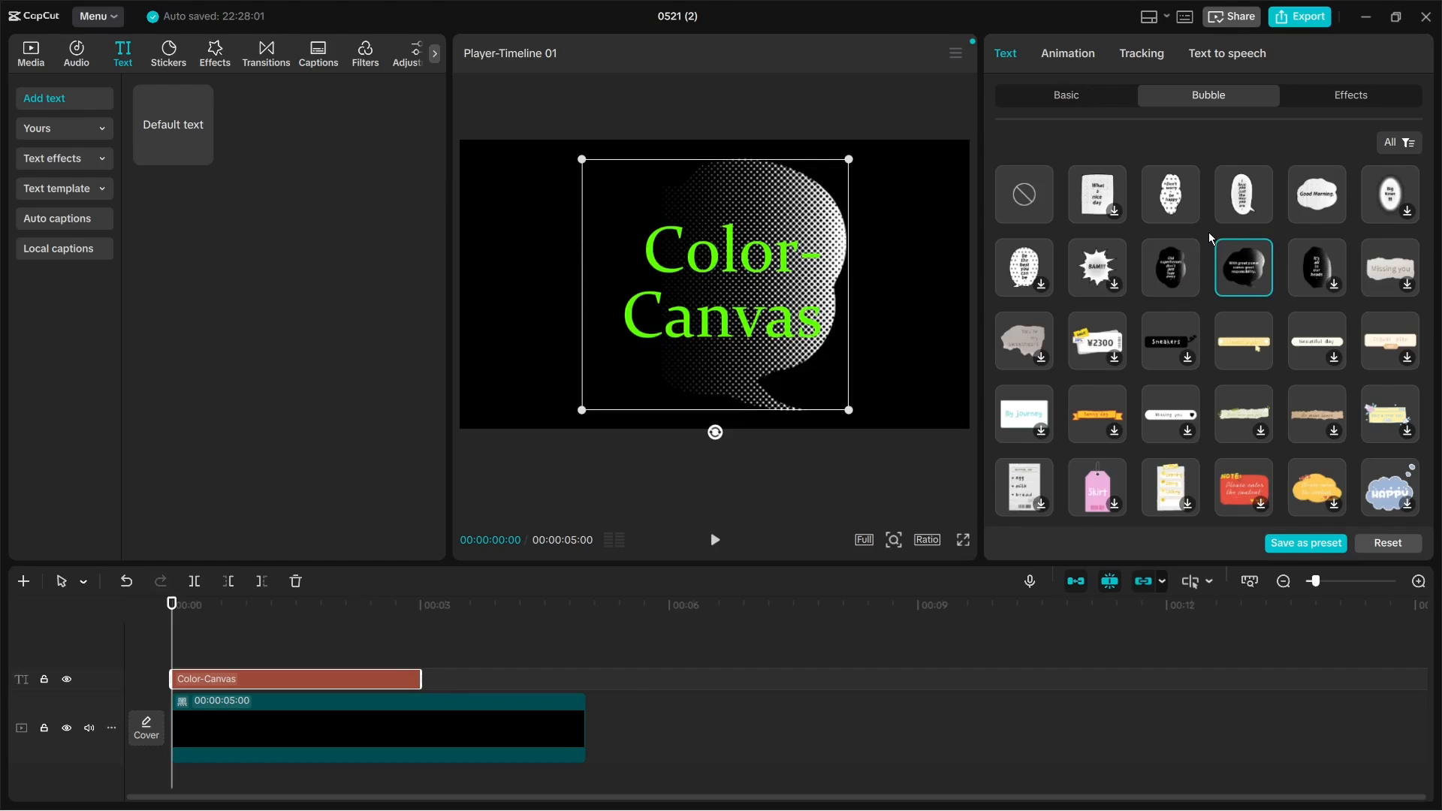
{"action": "left_click", "coordinate": [1019, 201]}
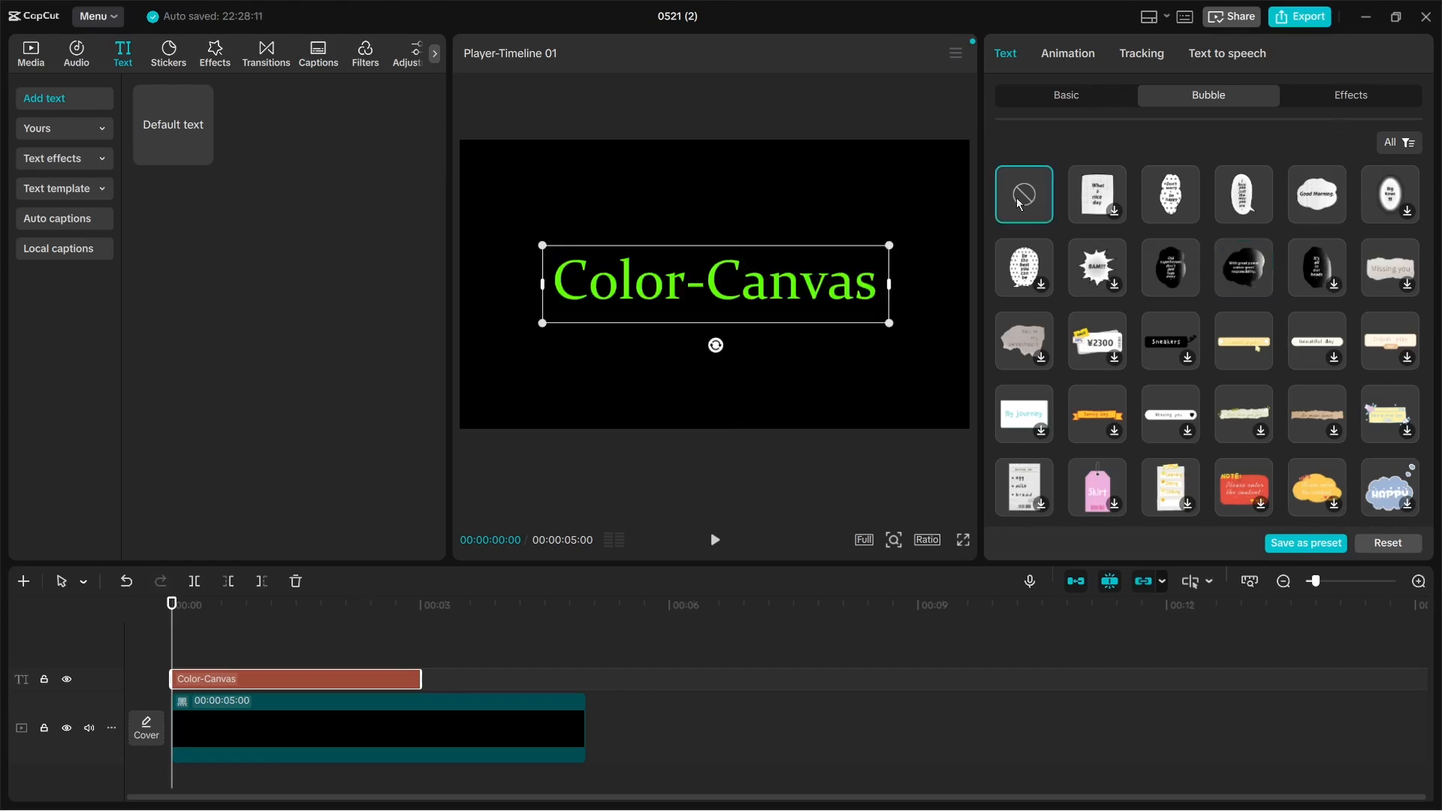
Try the dark red, plain green and purple text effects on the title, and clear the effect.
{"action": "left_click", "coordinate": [1359, 91]}
{"action": "left_click", "coordinate": [1097, 216]}
{"action": "left_click", "coordinate": [1176, 213]}
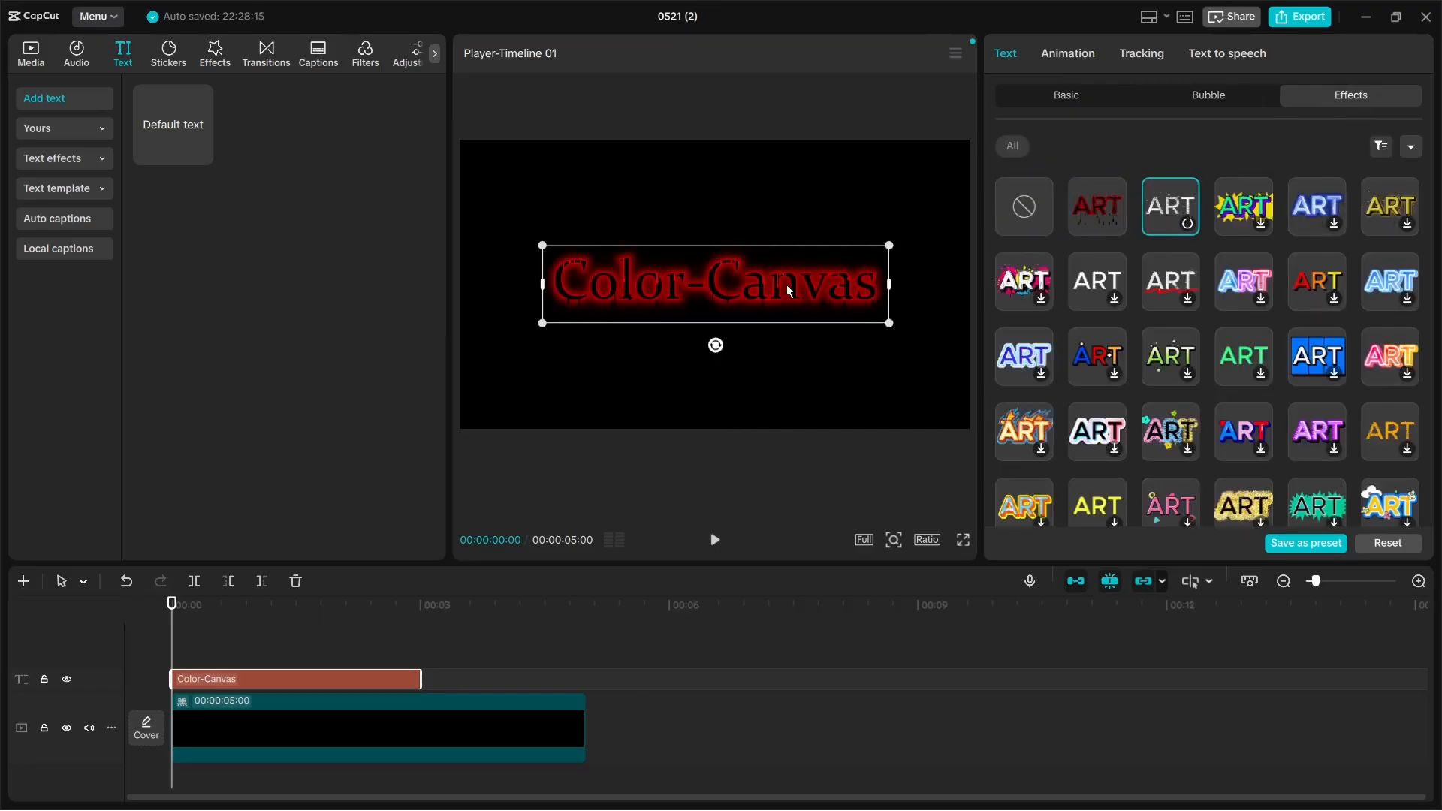
{"action": "left_click", "coordinate": [1226, 361]}
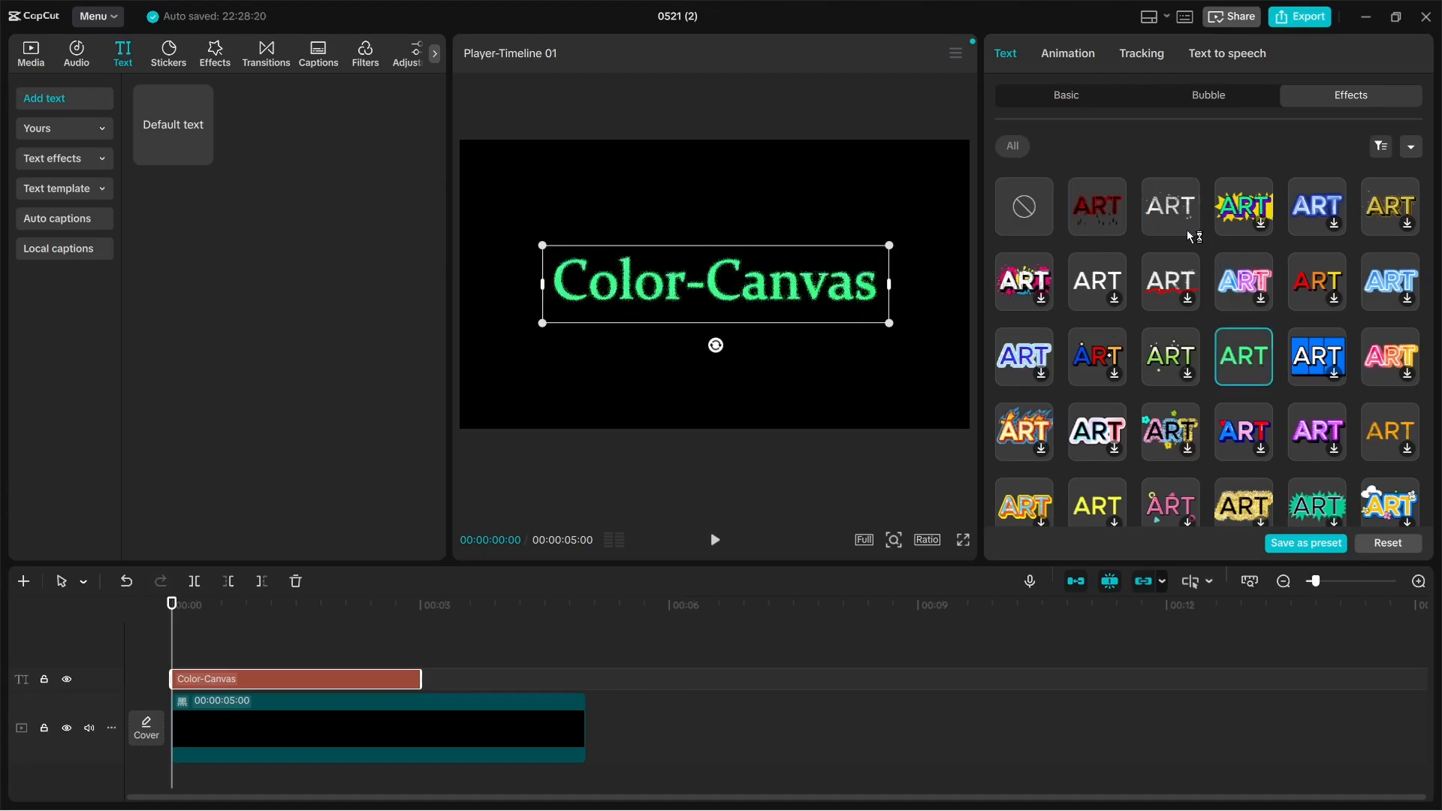
{"action": "left_click", "coordinate": [1318, 437]}
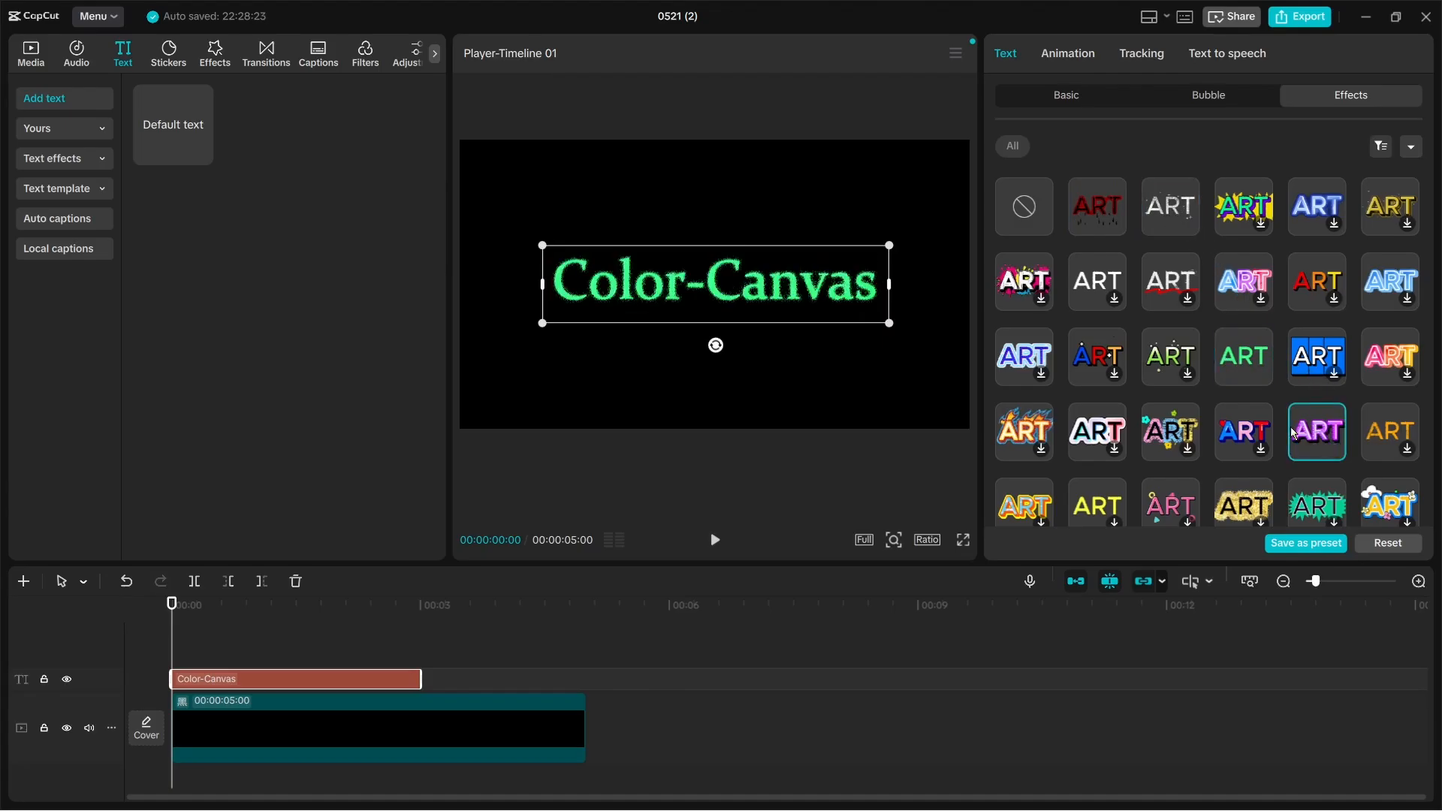
{"action": "left_click", "coordinate": [1027, 201]}
Try the Type 2 and Atom Flame entrance animations on the title, and apply Ember Breath.
{"action": "left_click", "coordinate": [1066, 54]}
{"action": "left_click", "coordinate": [1104, 165]}
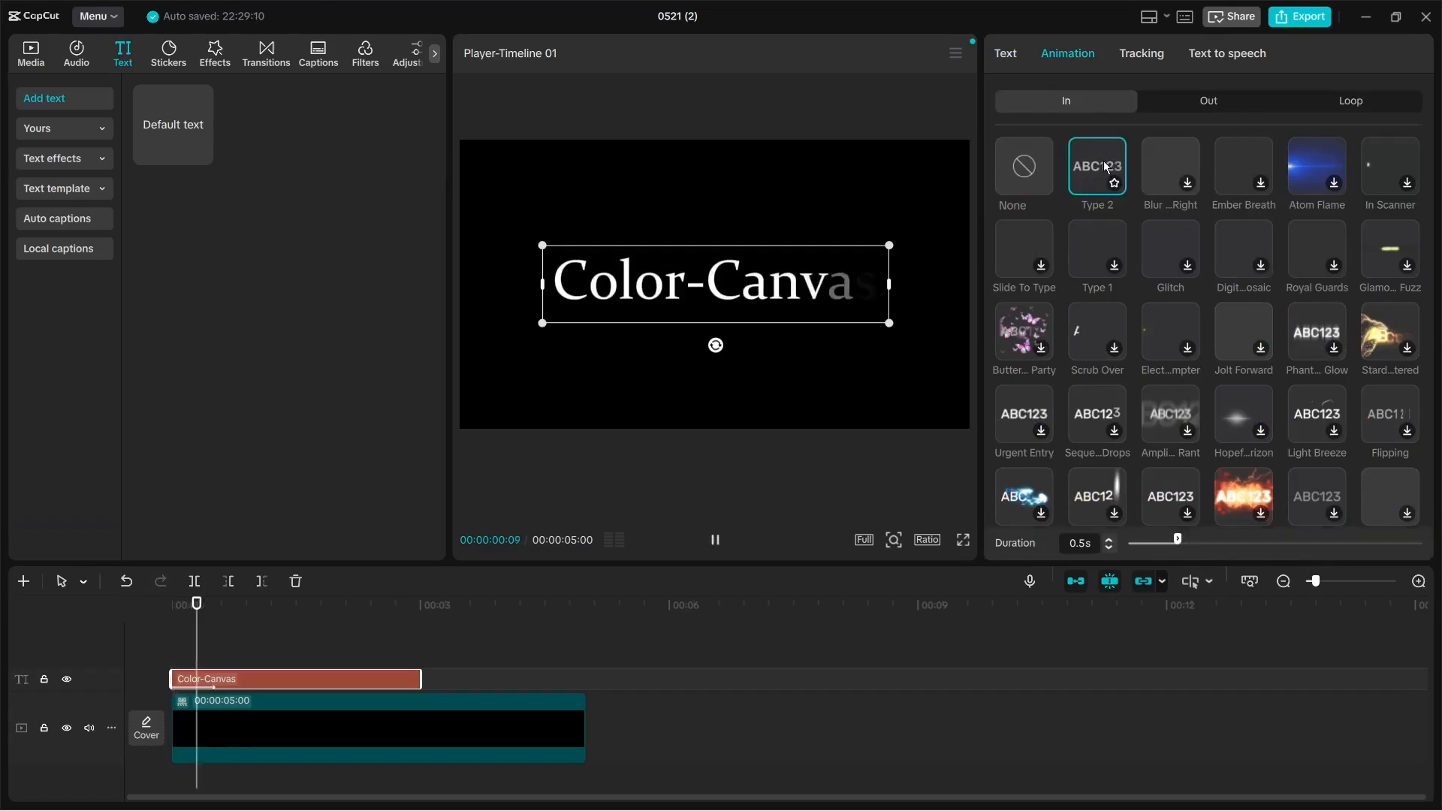
{"action": "left_click", "coordinate": [1304, 172]}
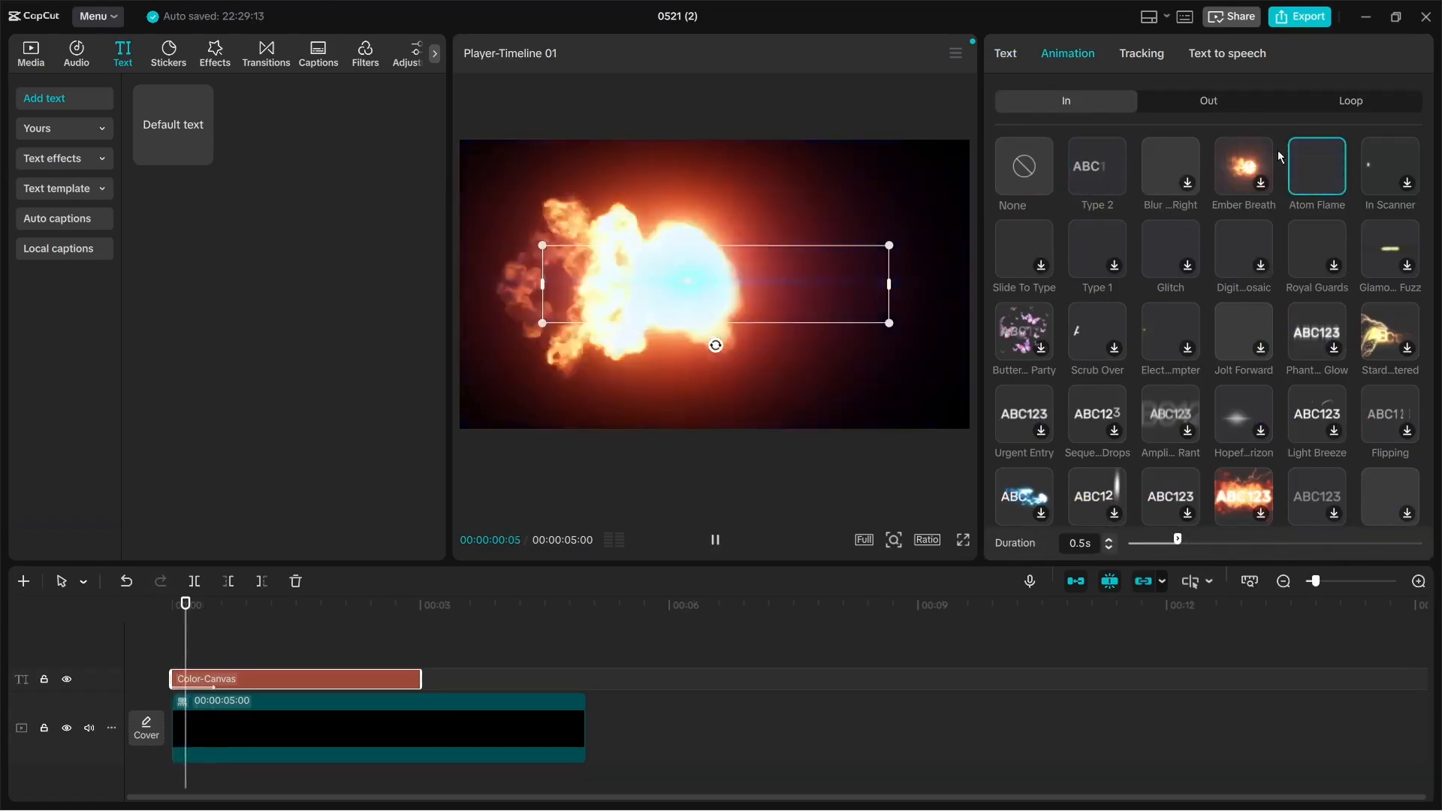
{"action": "left_click", "coordinate": [1253, 163]}
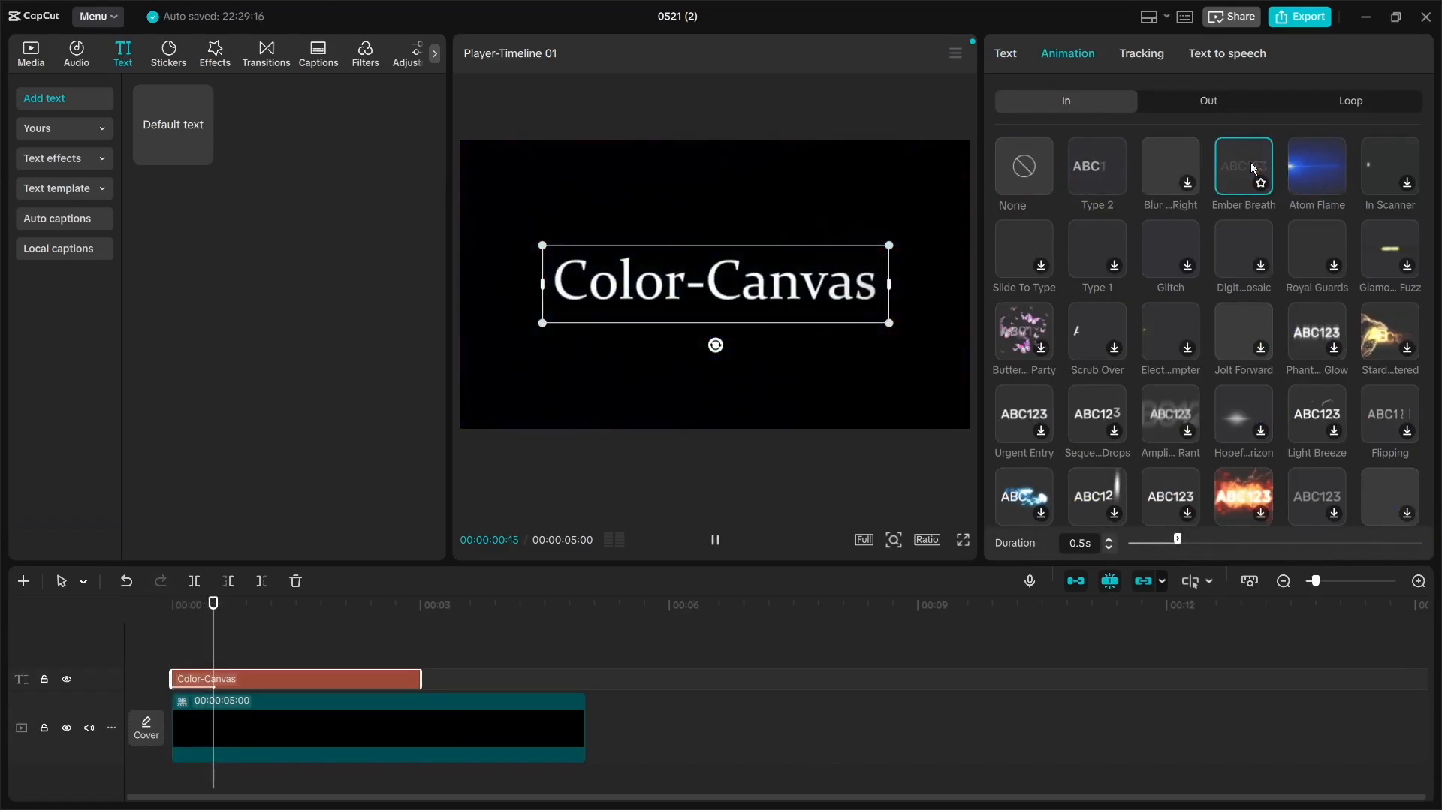
Preview the entrance animation at frame 4 on the timeline and add the Fade Out exit animation to the title.
{"action": "left_click", "coordinate": [1206, 104]}
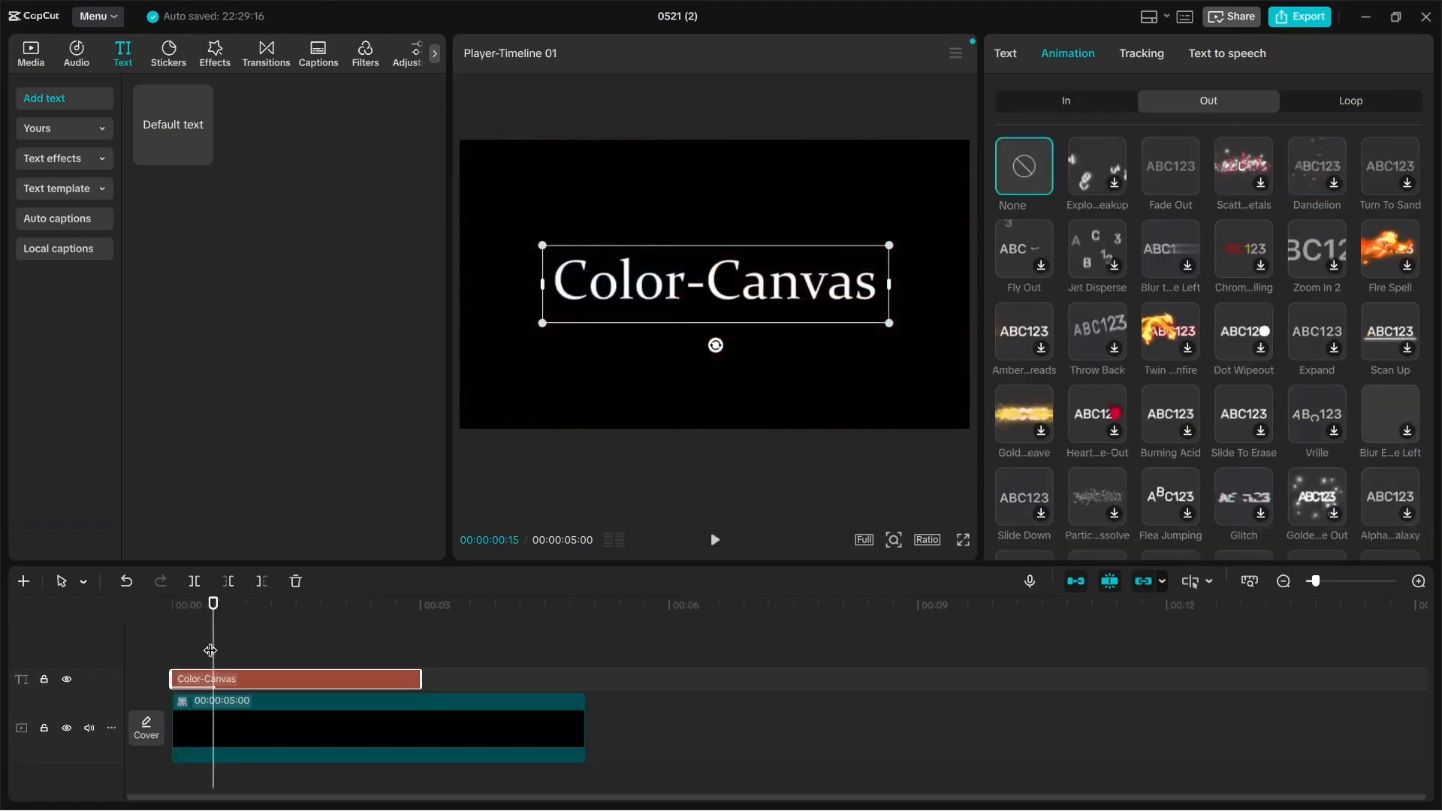
{"action": "left_click_drag", "start_coordinate": [214, 666], "coordinate": [182, 666]}
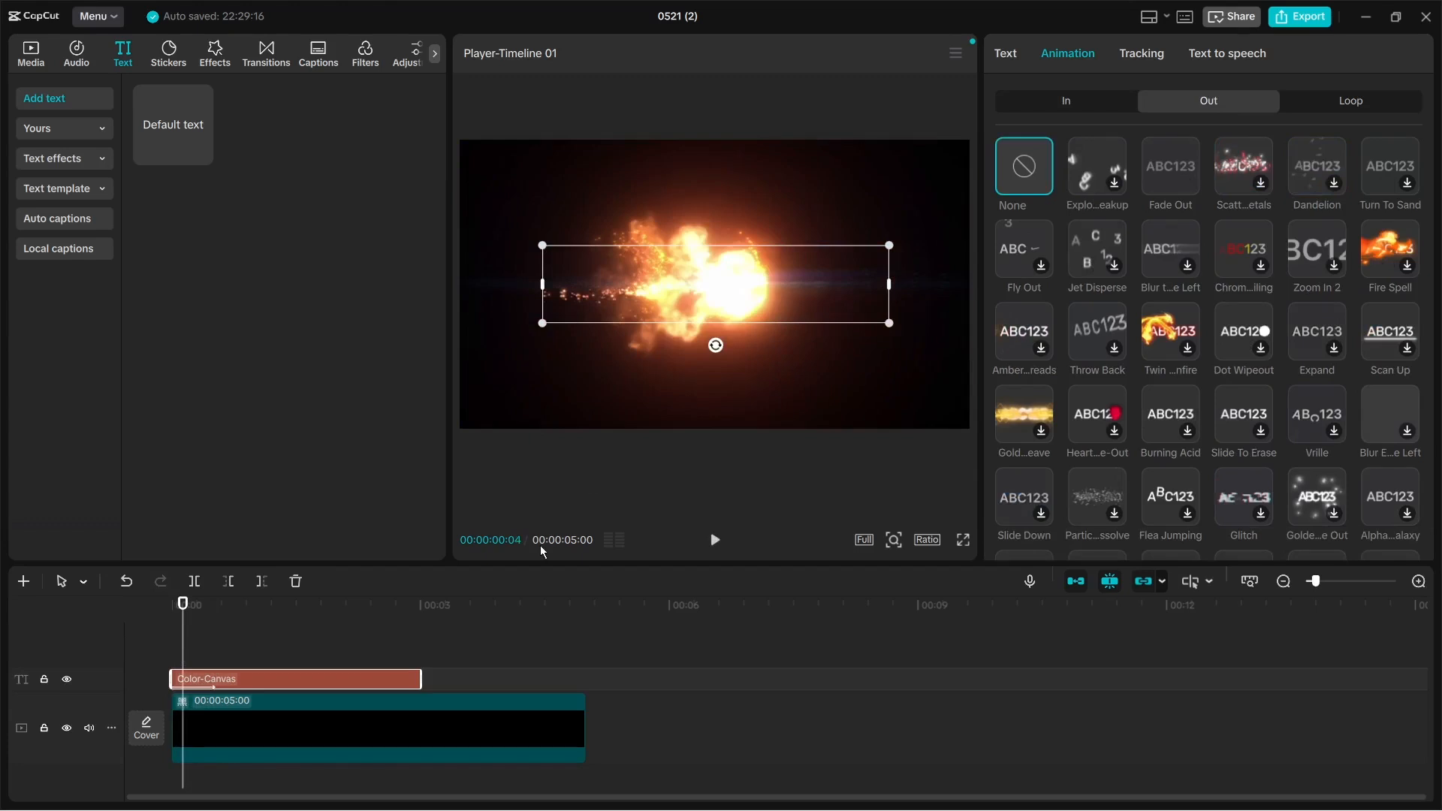
{"action": "left_click", "coordinate": [1167, 181]}
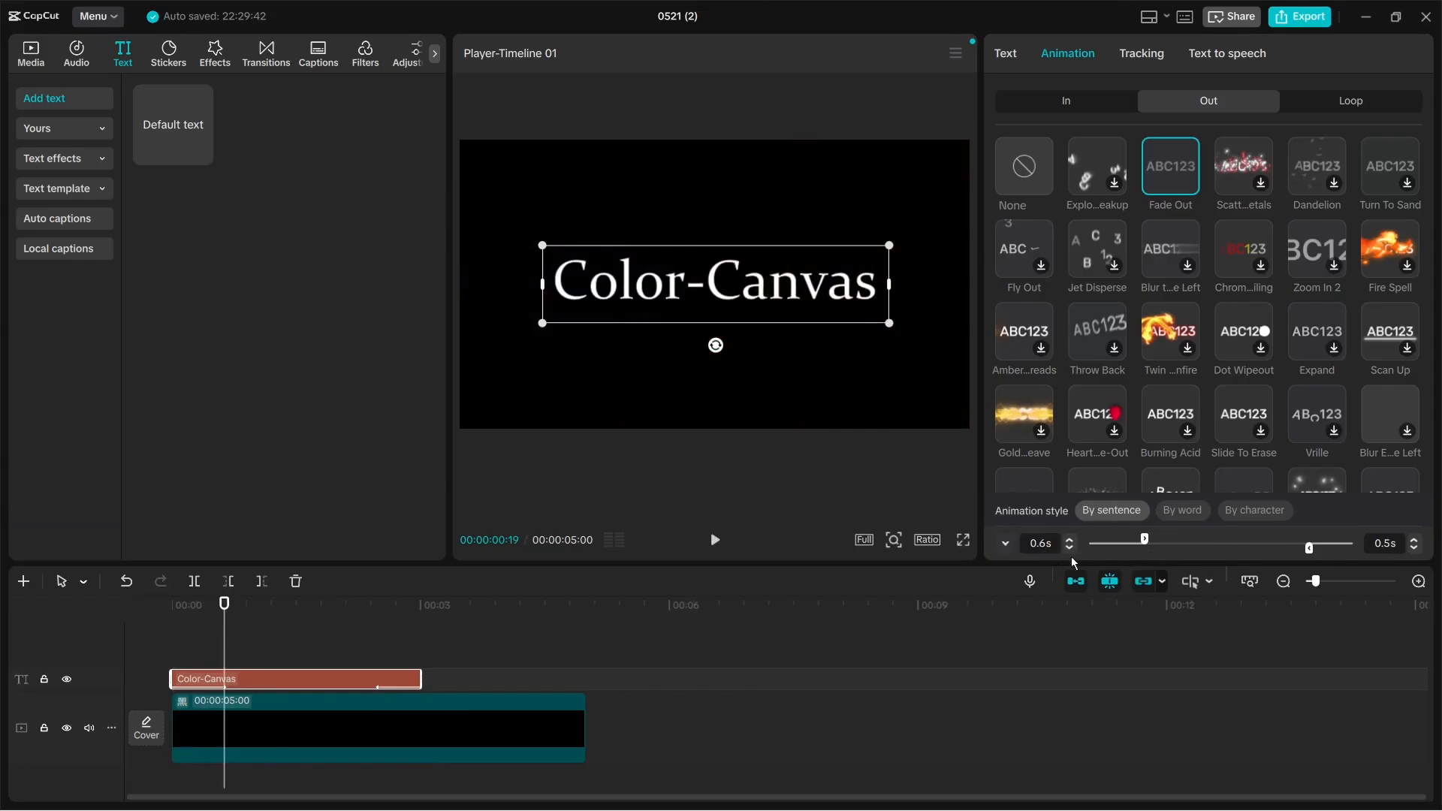
Adjust the Fade Out animation's duration, lengthening it to 1.9 s and shortening it again.
{"action": "left_click", "coordinate": [1083, 111]}
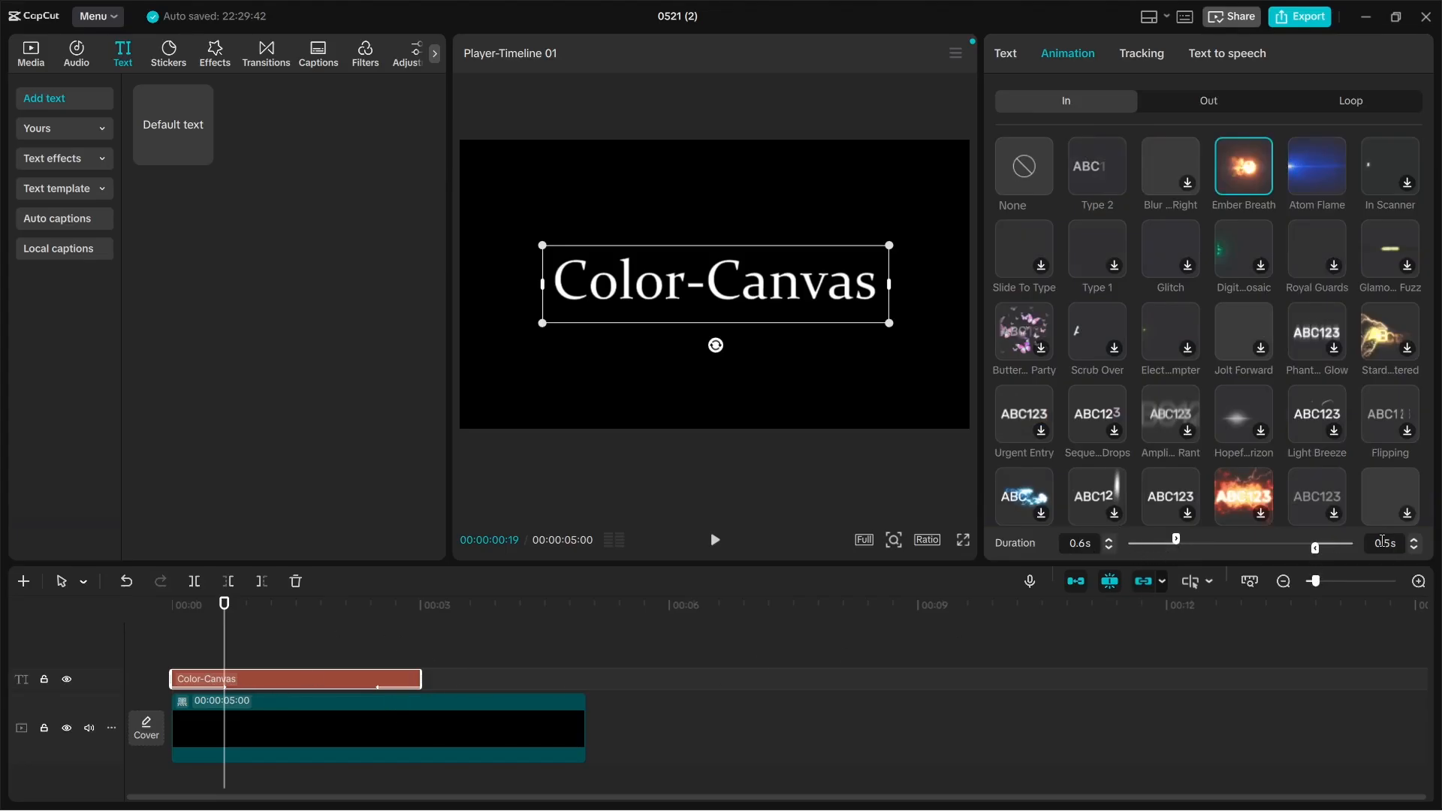
{"action": "left_click", "coordinate": [1212, 105]}
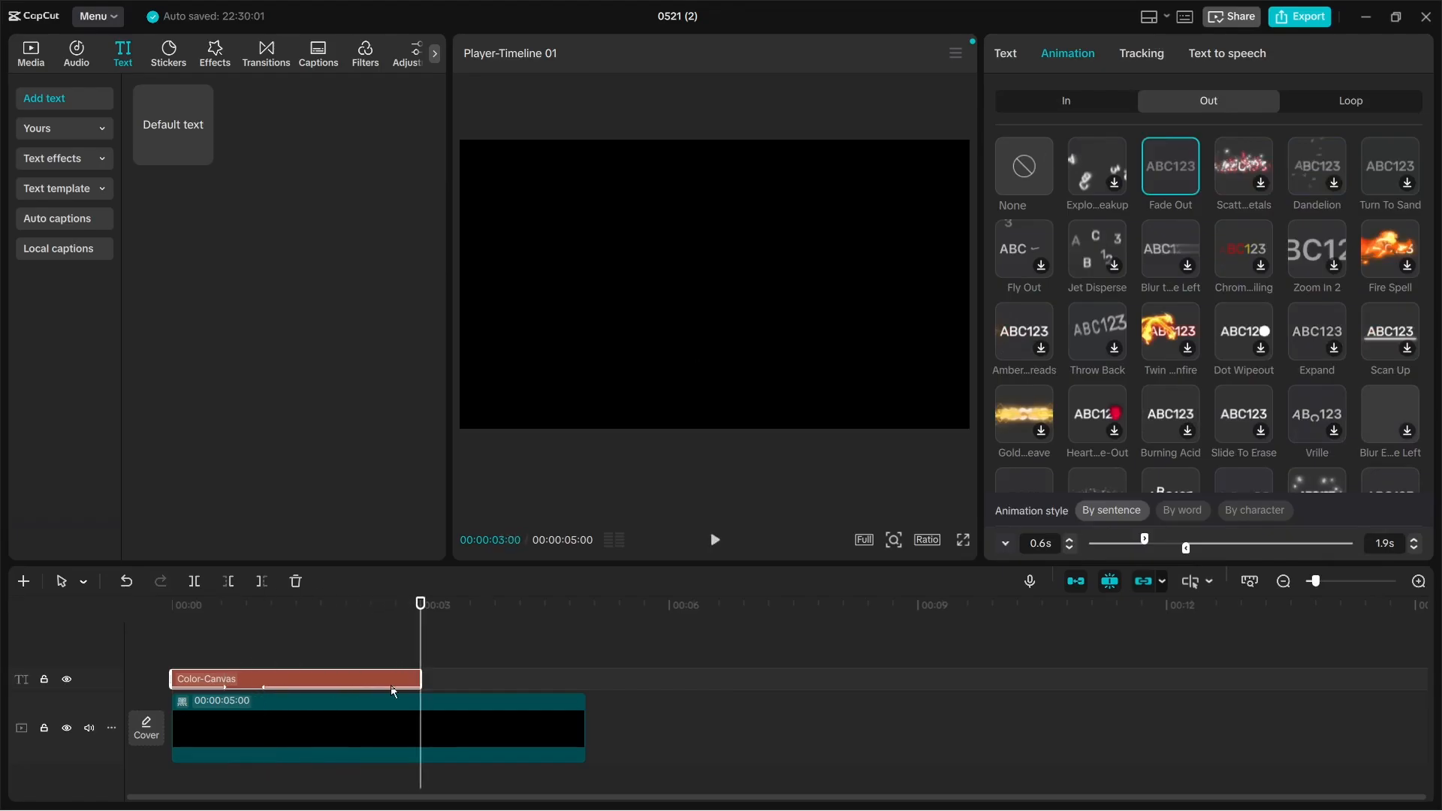
{"action": "left_click_drag", "start_coordinate": [1185, 548], "coordinate": [1314, 547]}
Remove the Ember Breath entrance animation from the title and open the loop animations.
{"action": "left_click", "coordinate": [1065, 100]}
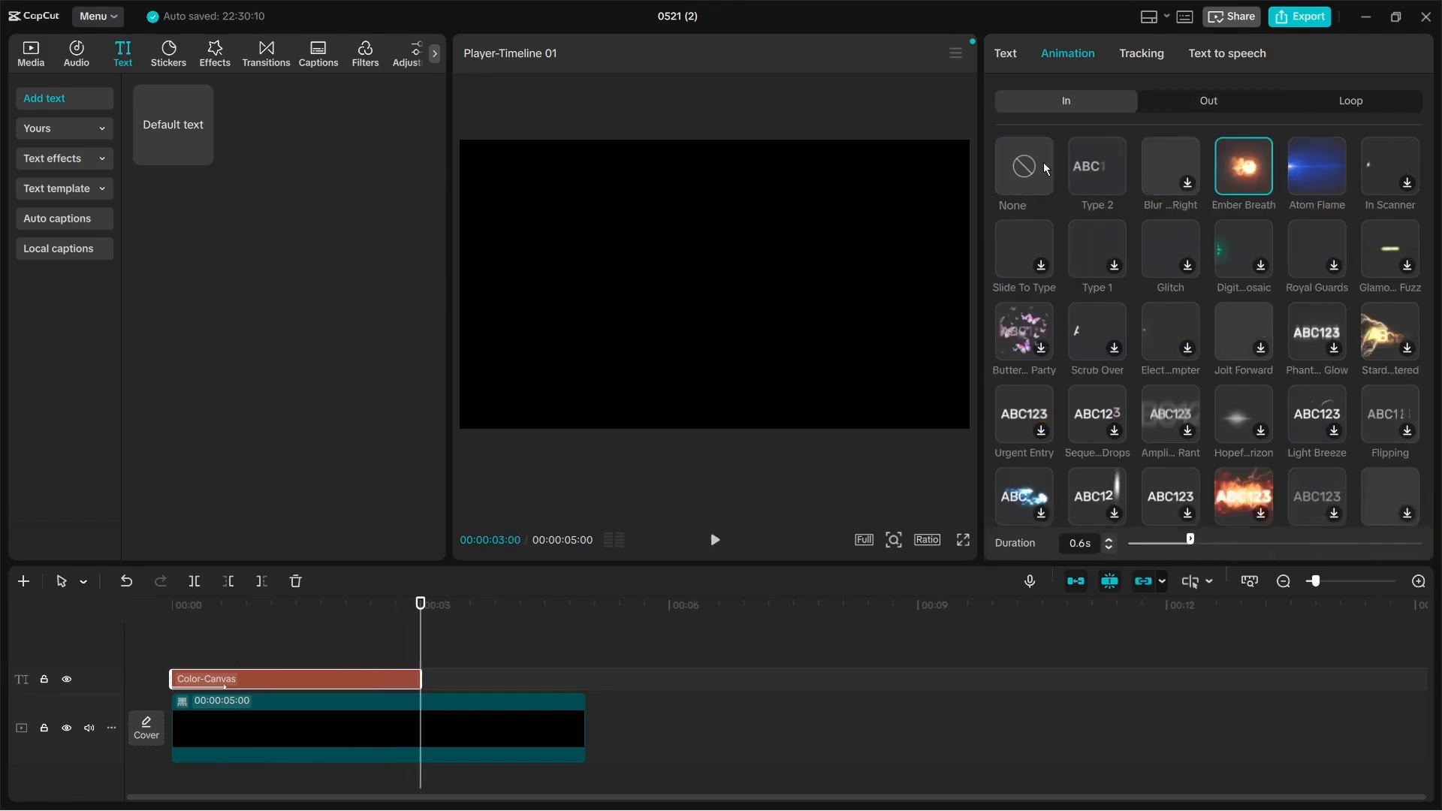
{"action": "left_click", "coordinate": [1031, 177]}
{"action": "left_click", "coordinate": [1349, 100]}
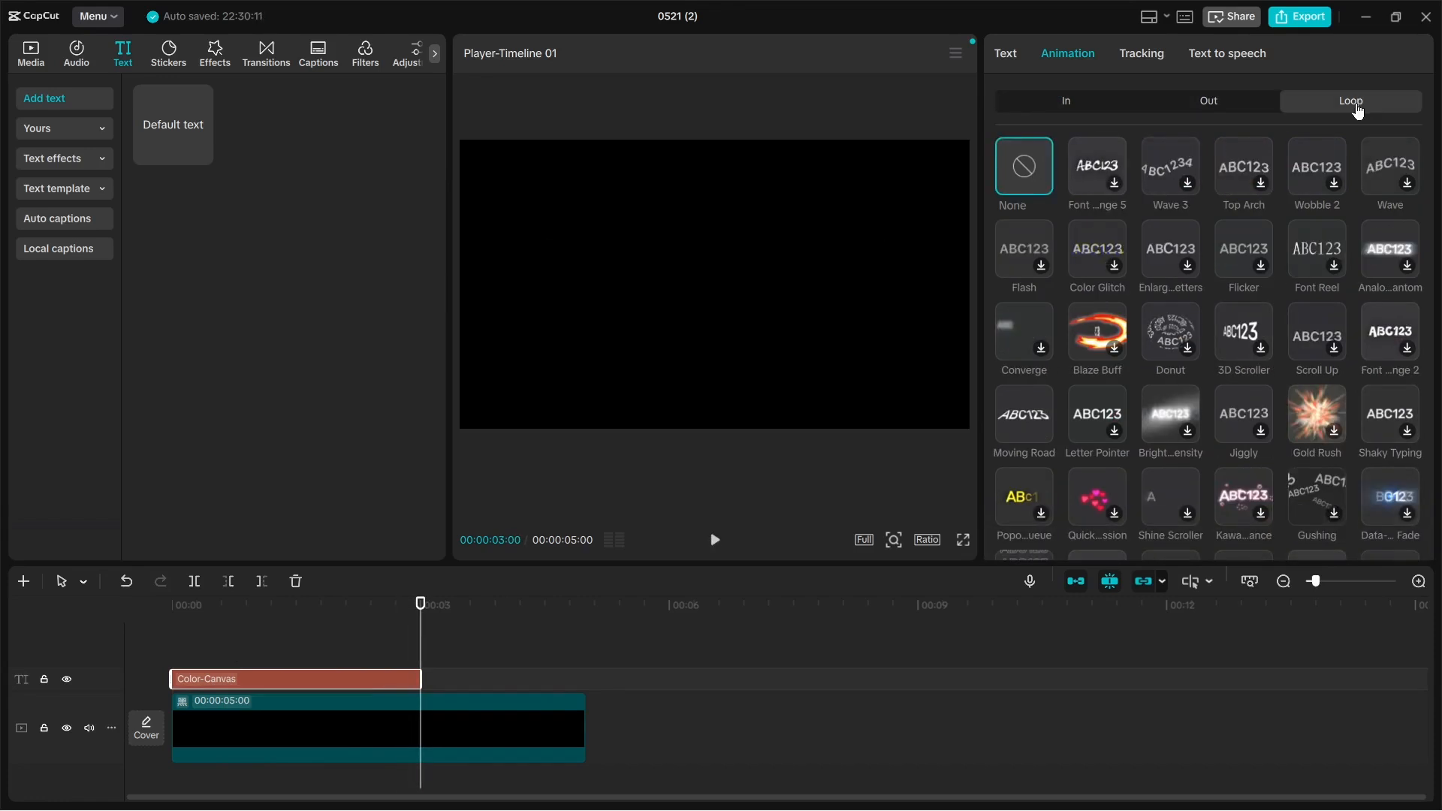
Apply the Font Change 5 loop animation to the "Color-Canvas" title and set its speed to 0.9 s.
{"action": "left_click", "coordinate": [1097, 178]}
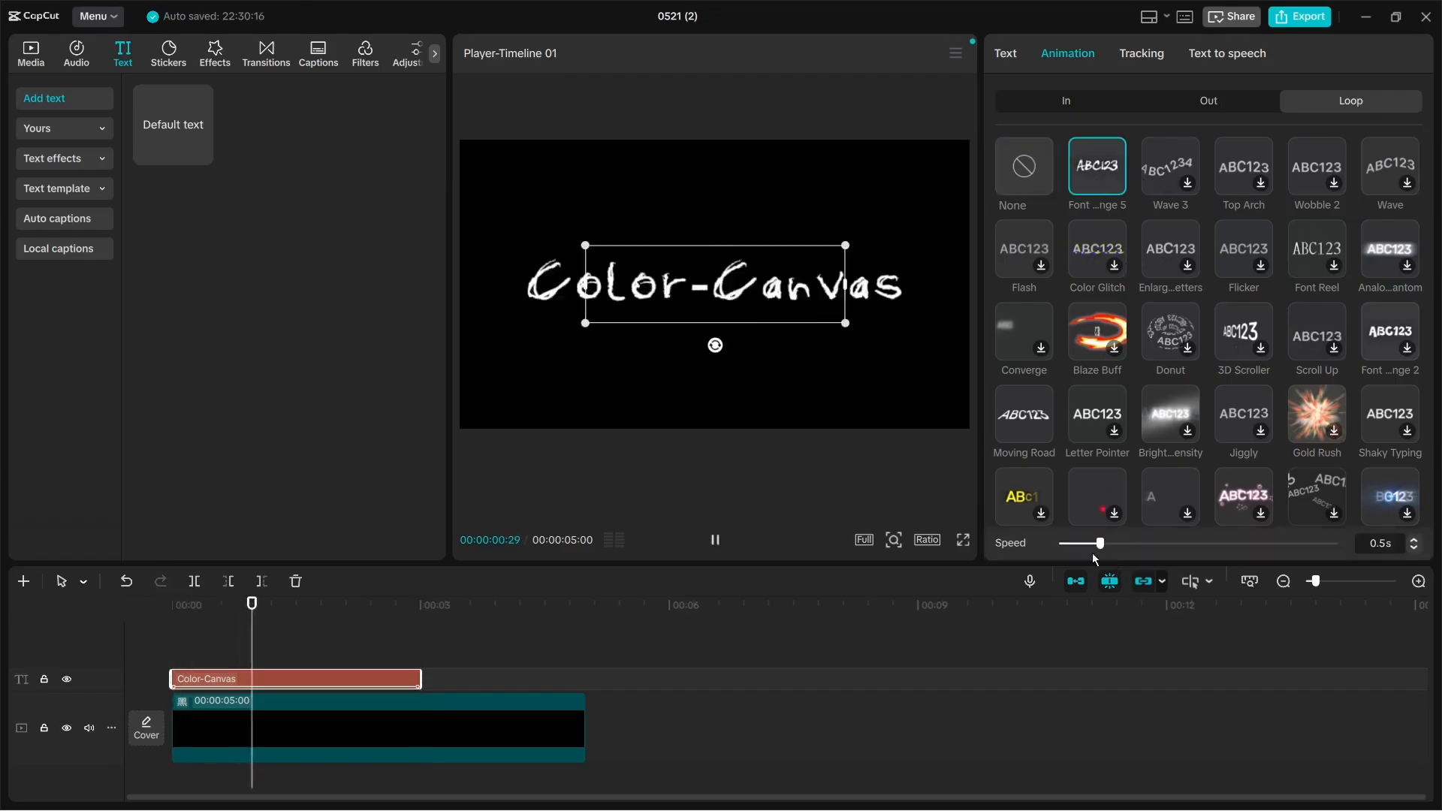
{"action": "left_click_drag", "start_coordinate": [1102, 542], "coordinate": [1233, 552]}
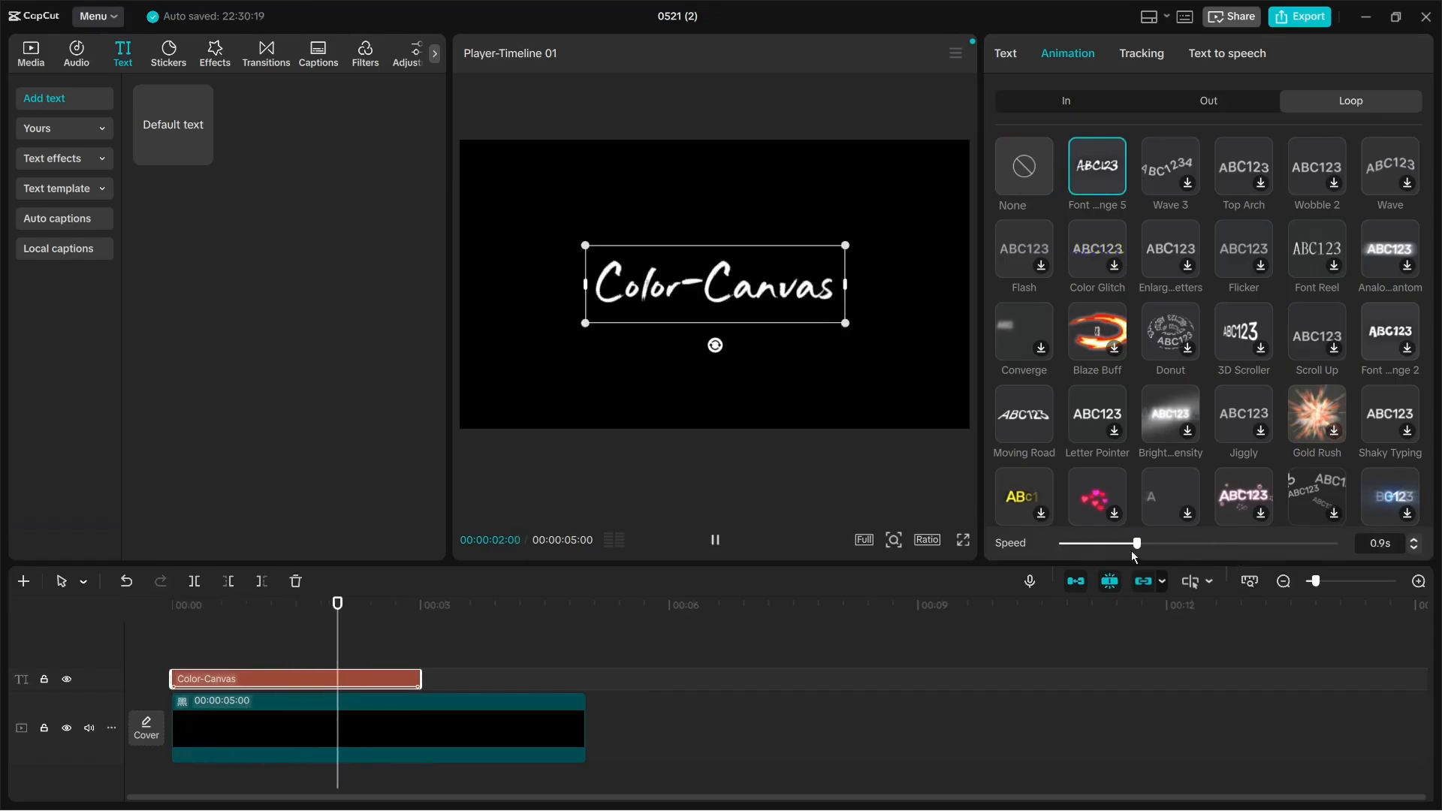
Look through the title's tracking options and text-to-speech voices with the playhead at 00:00:01:26, and return to the basic text settings.
{"action": "left_click", "coordinate": [1142, 54]}
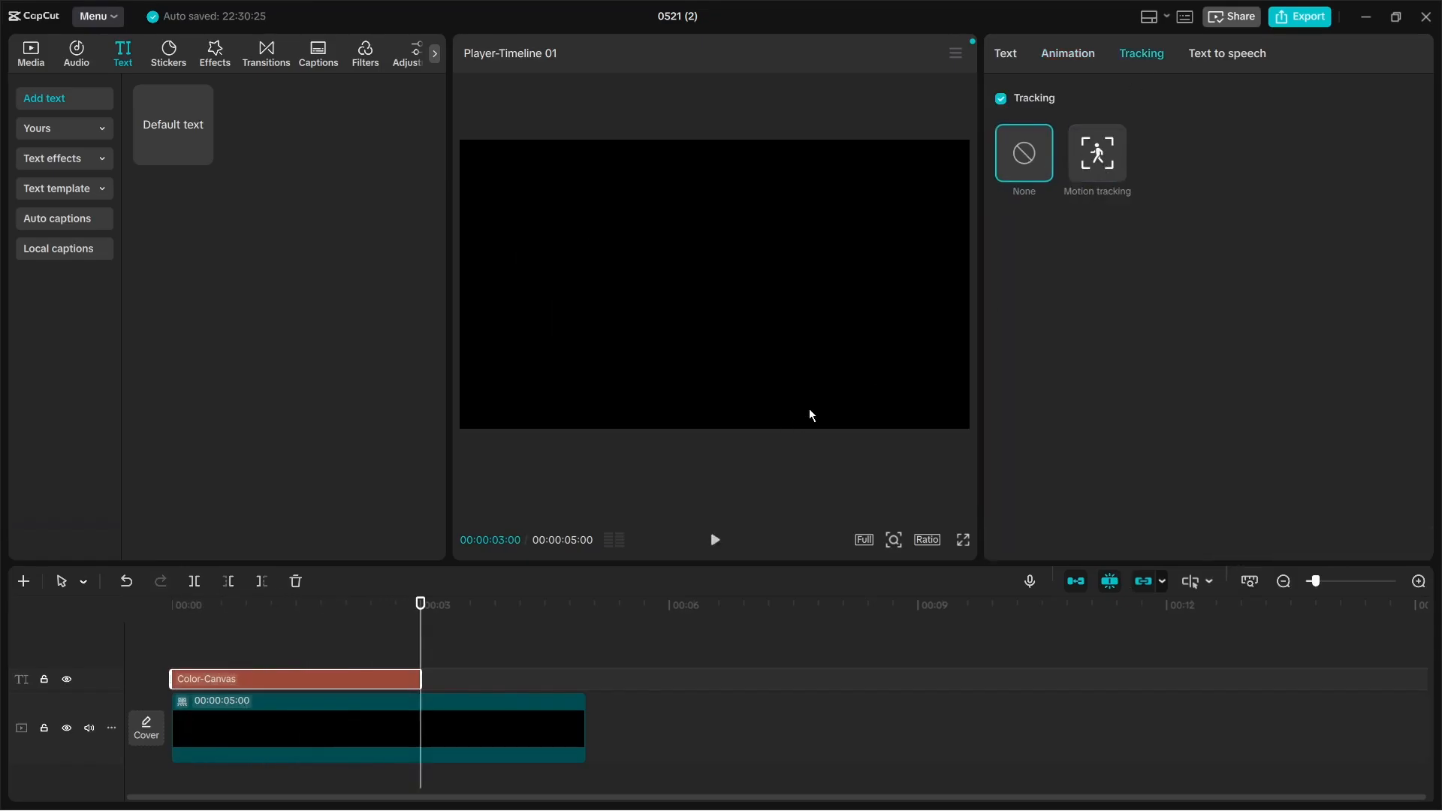
{"action": "left_click_drag", "start_coordinate": [420, 637], "coordinate": [326, 646]}
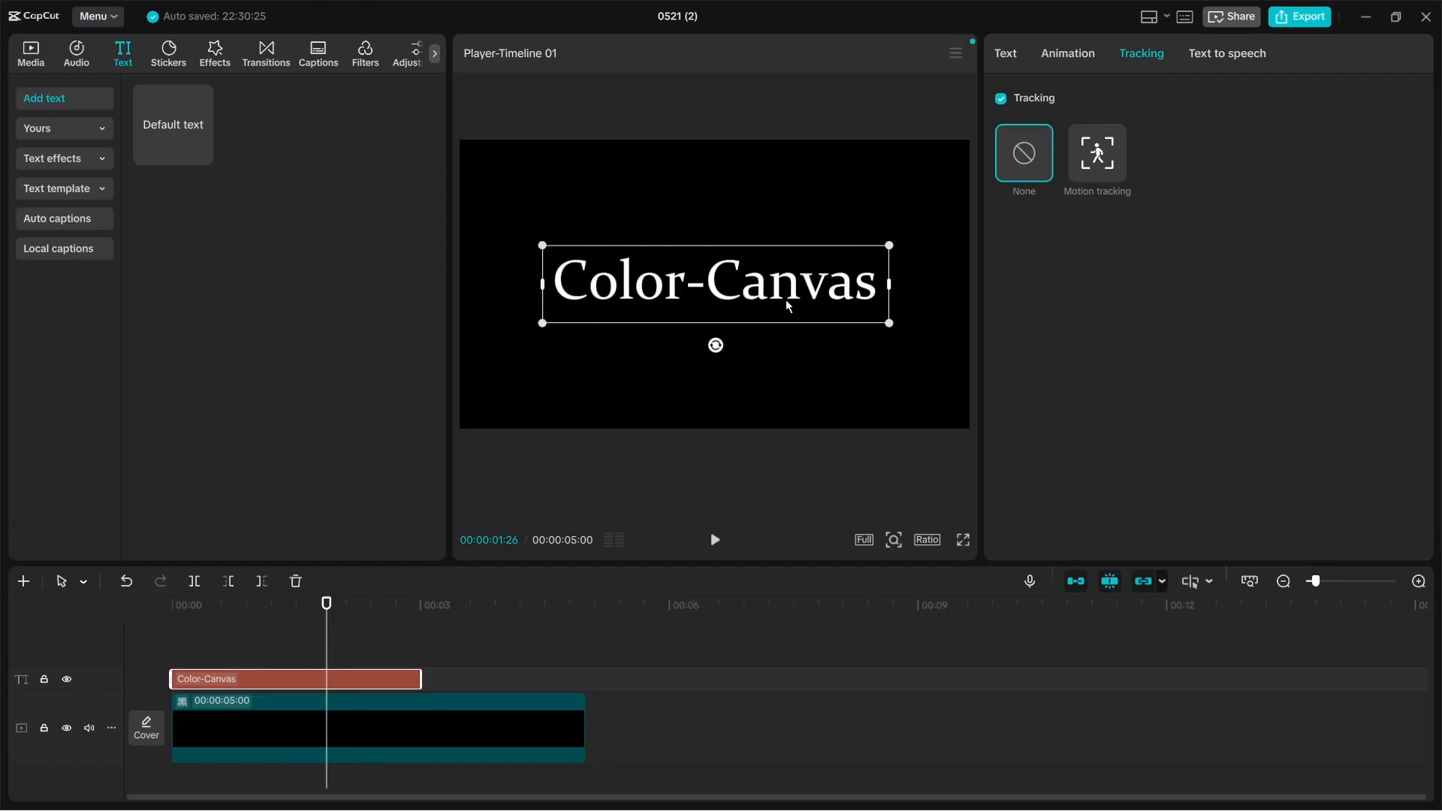
{"action": "left_click", "coordinate": [1226, 52]}
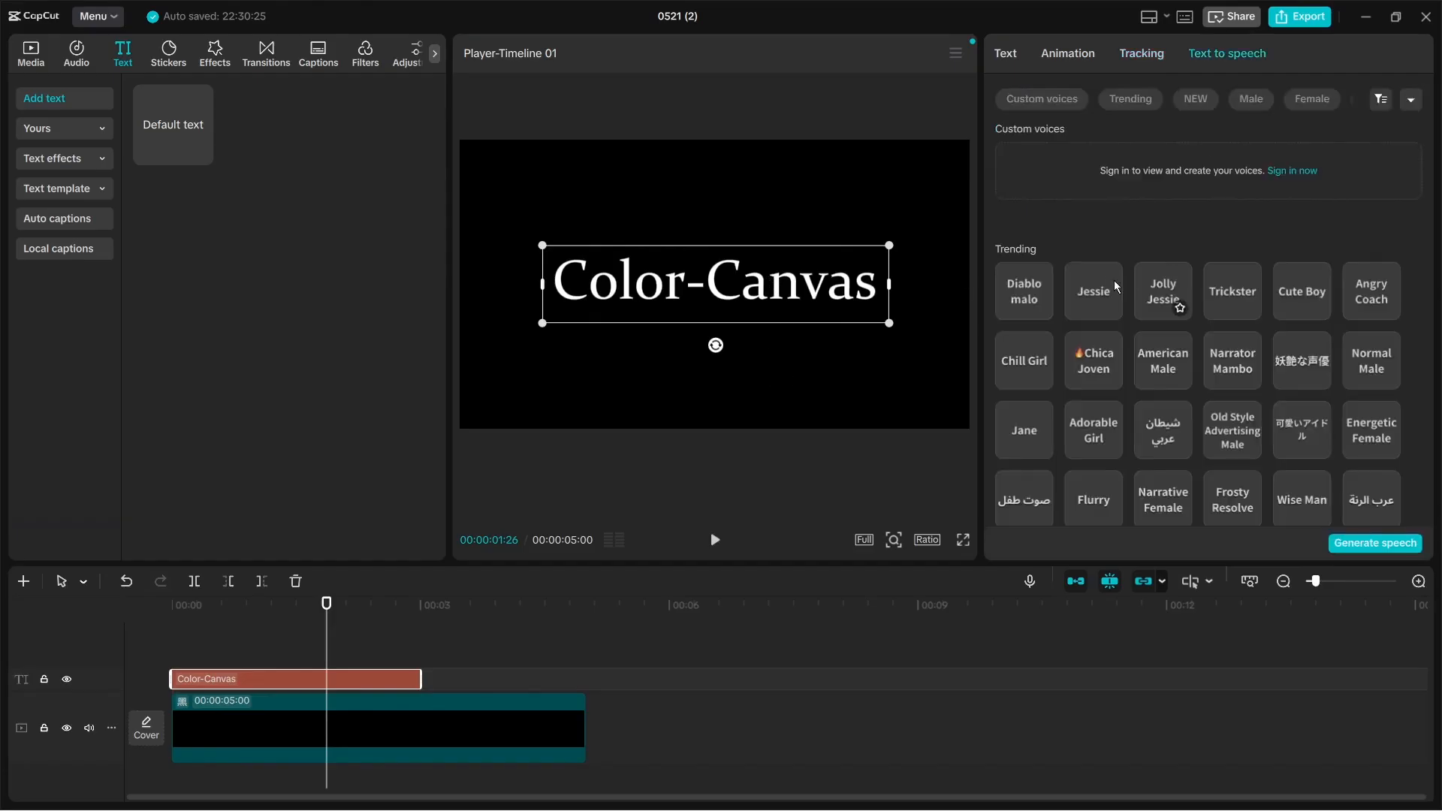
{"action": "scroll", "coordinate": [1237, 358], "scroll_direction": "down", "scroll_amount": 3}
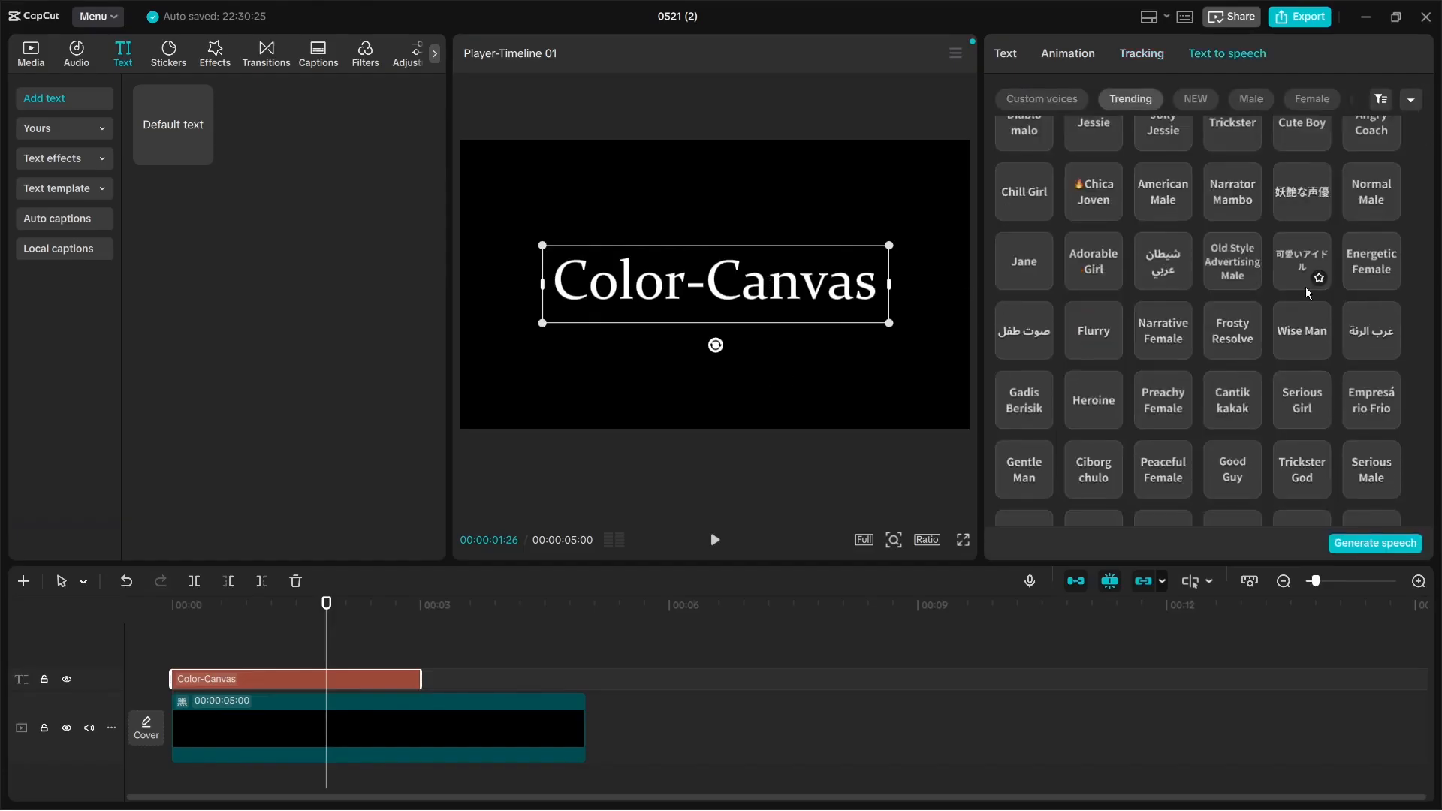
{"action": "scroll", "coordinate": [1305, 286], "scroll_direction": "up", "scroll_amount": 3}
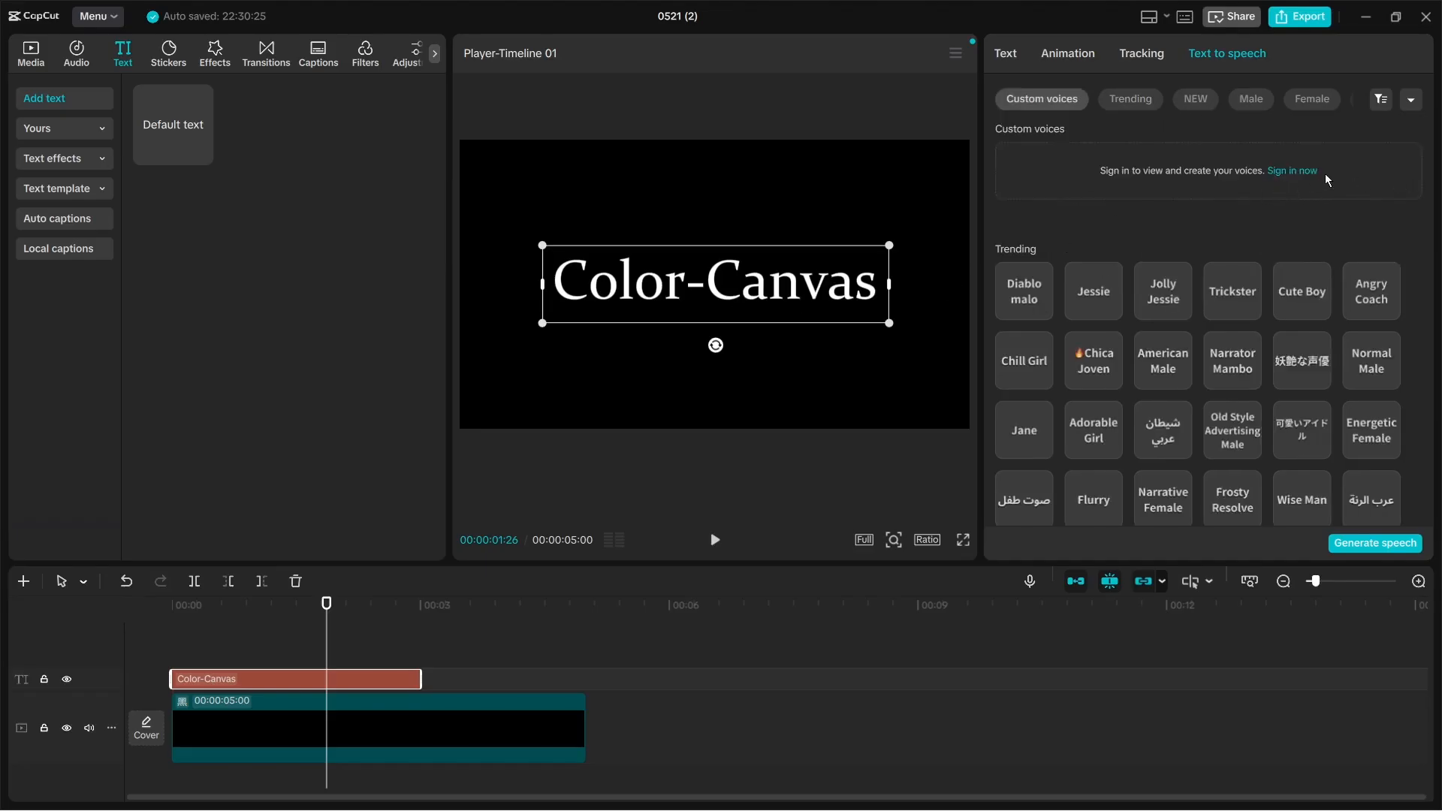
{"action": "left_click", "coordinate": [1004, 52]}
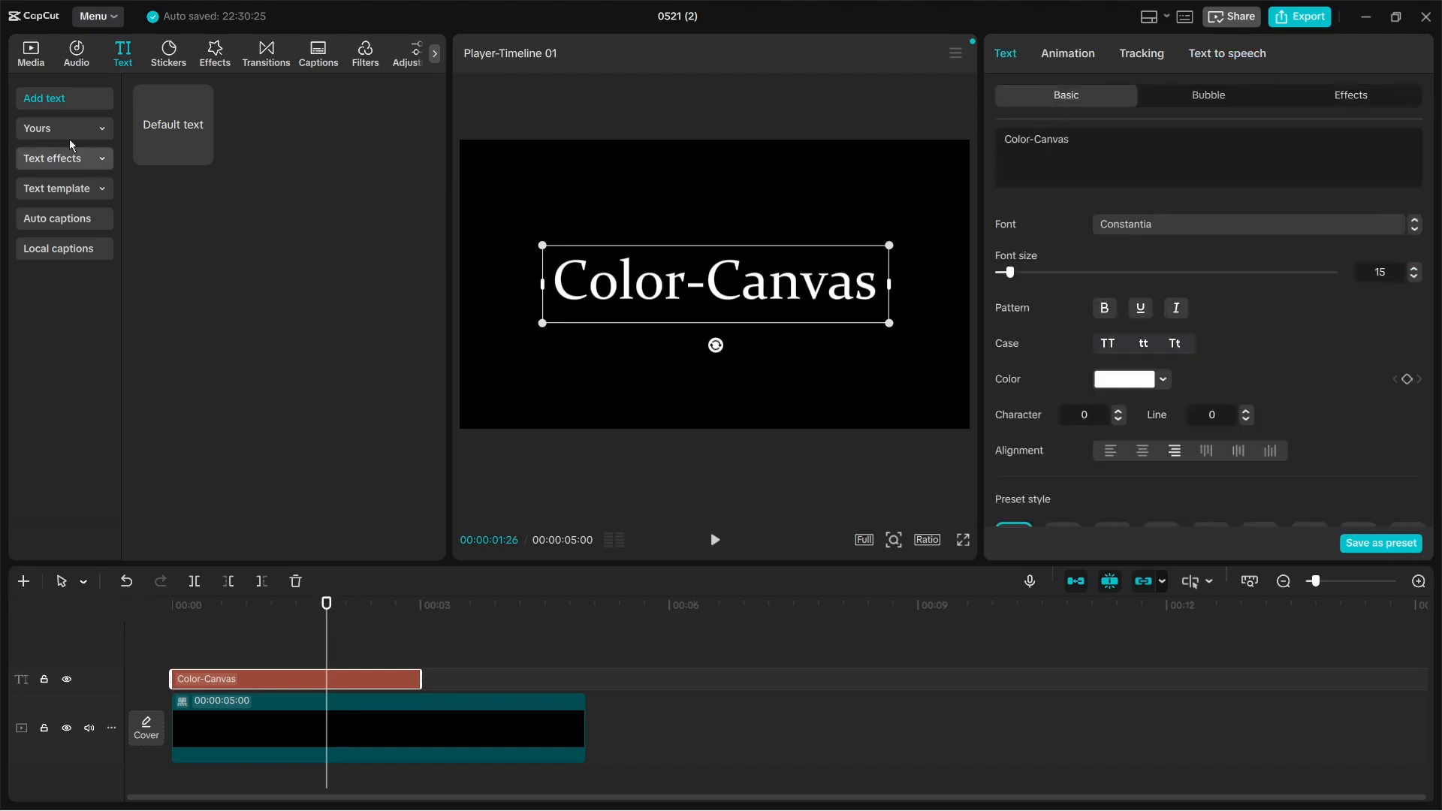
Add the white-on-pink-splatter trending text effect and place its clip just after the Color-Canvas title on the same track.
{"action": "left_click", "coordinate": [66, 161]}
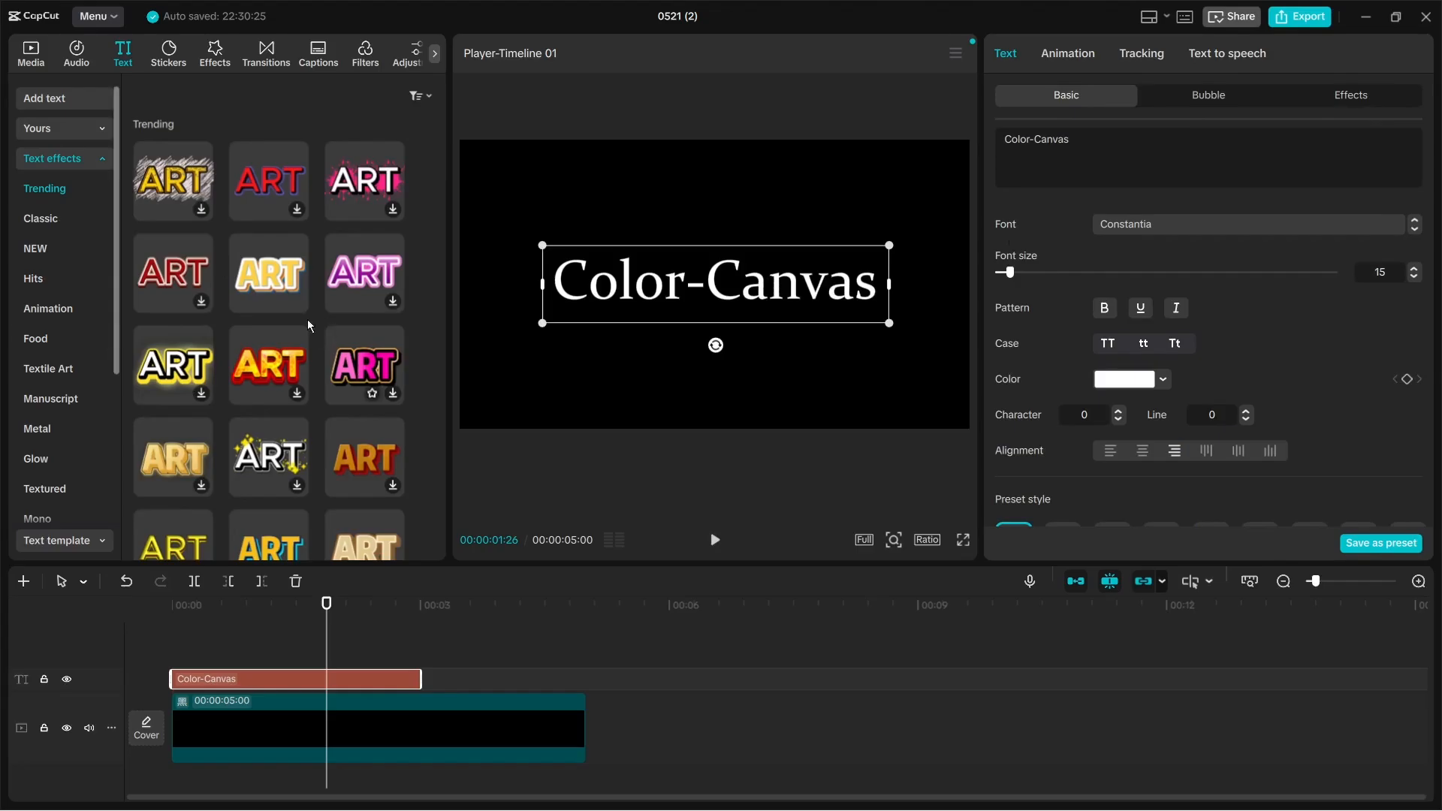
{"action": "left_click", "coordinate": [355, 193]}
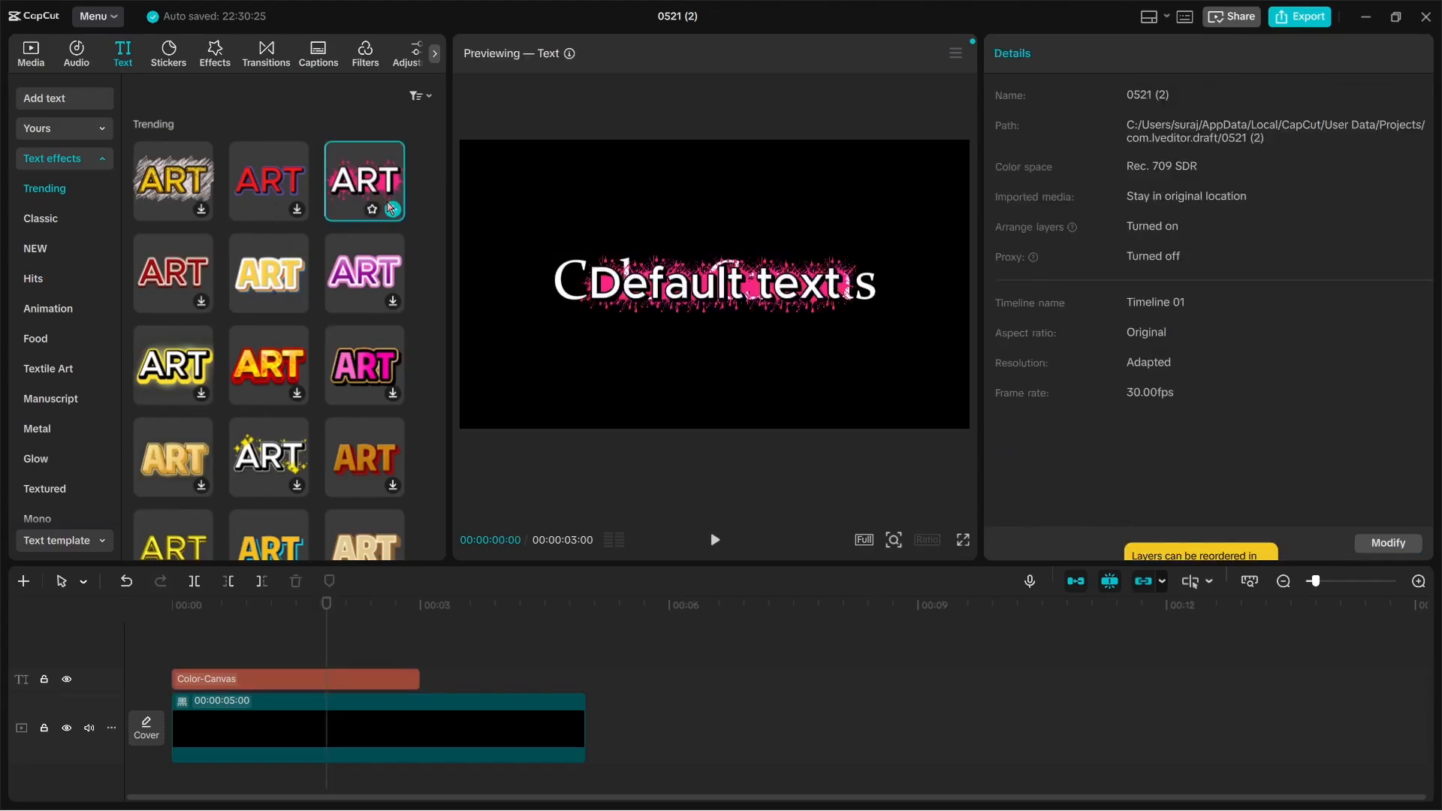
{"action": "left_click", "coordinate": [393, 209]}
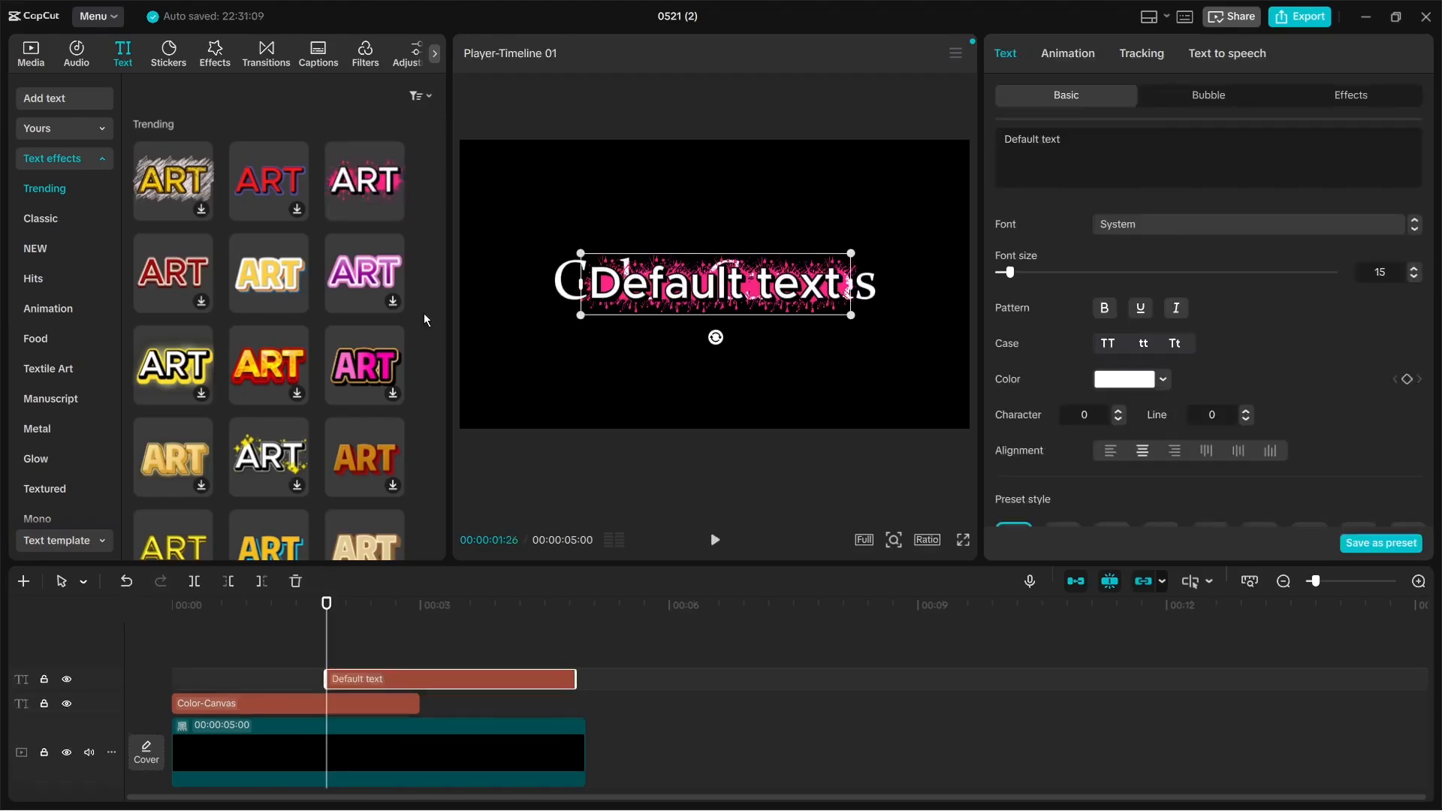
{"action": "left_click_drag", "start_coordinate": [458, 671], "coordinate": [574, 701]}
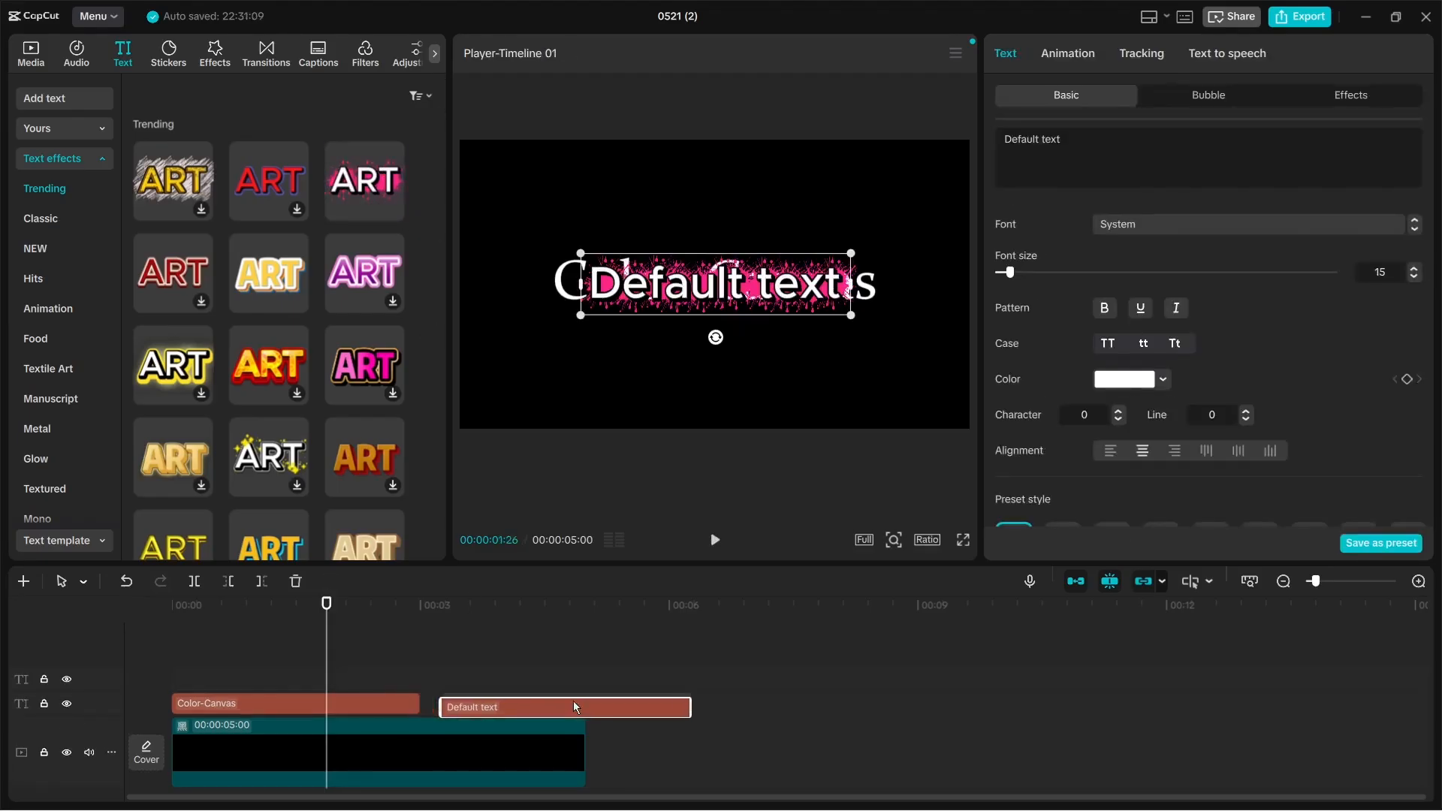
{"action": "left_click", "coordinate": [494, 653]}
{"action": "left_click", "coordinate": [491, 680]}
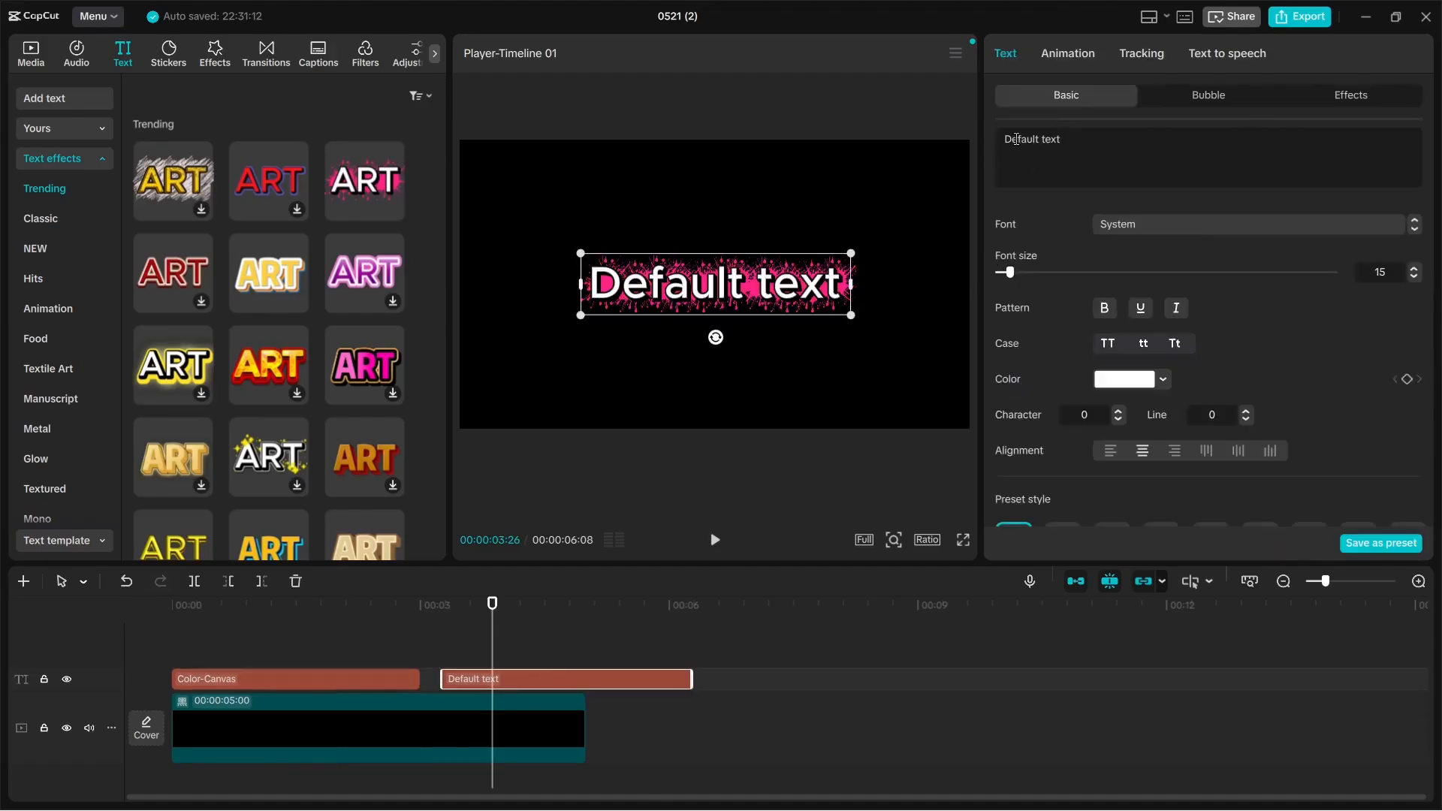
Compare the plain Color-Canvas title with the text-effect clip by viewing each on the timeline, alongside the plain text and effects libraries.
{"action": "left_click", "coordinate": [342, 650]}
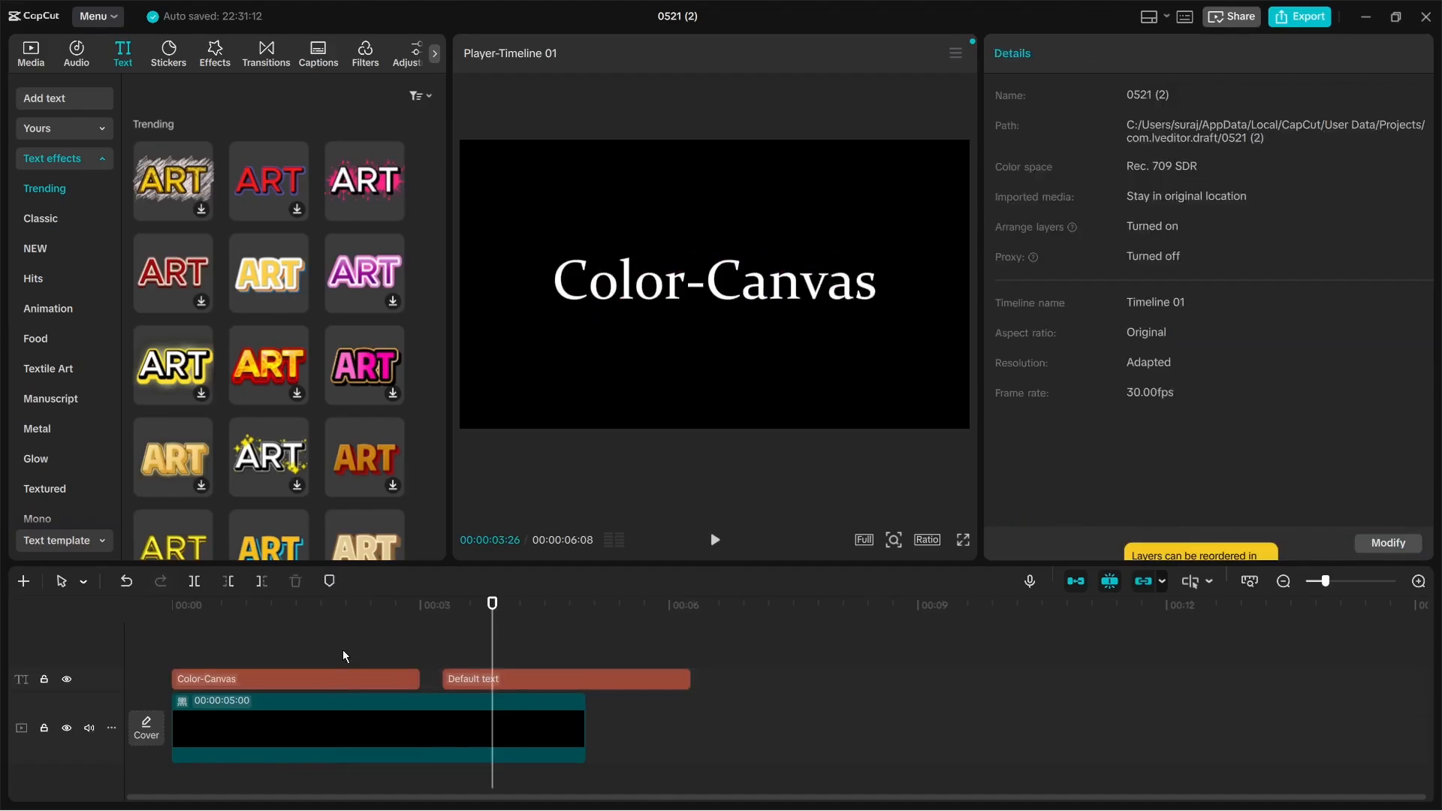
{"action": "left_click_drag", "start_coordinate": [347, 640], "coordinate": [301, 640]}
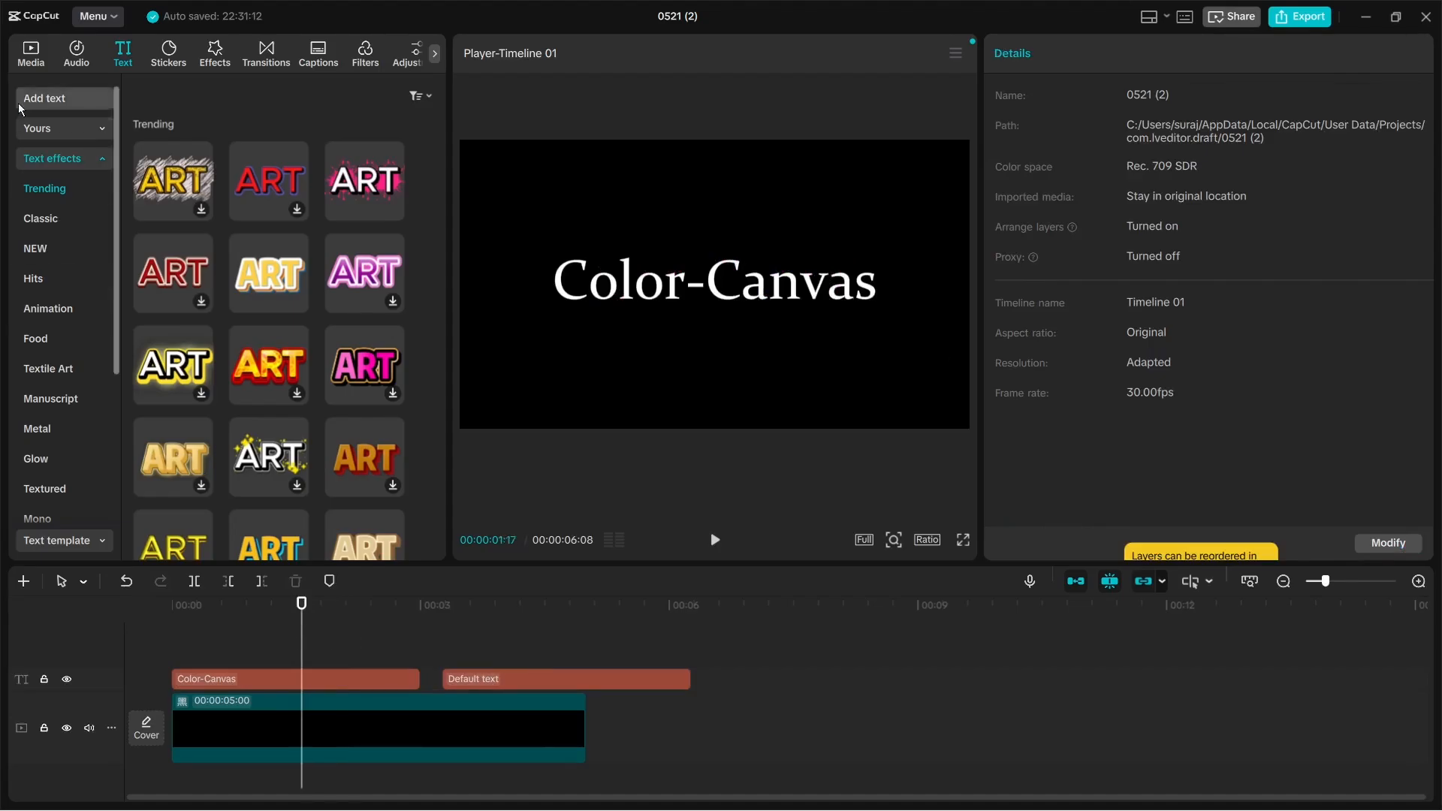
{"action": "left_click", "coordinate": [45, 99]}
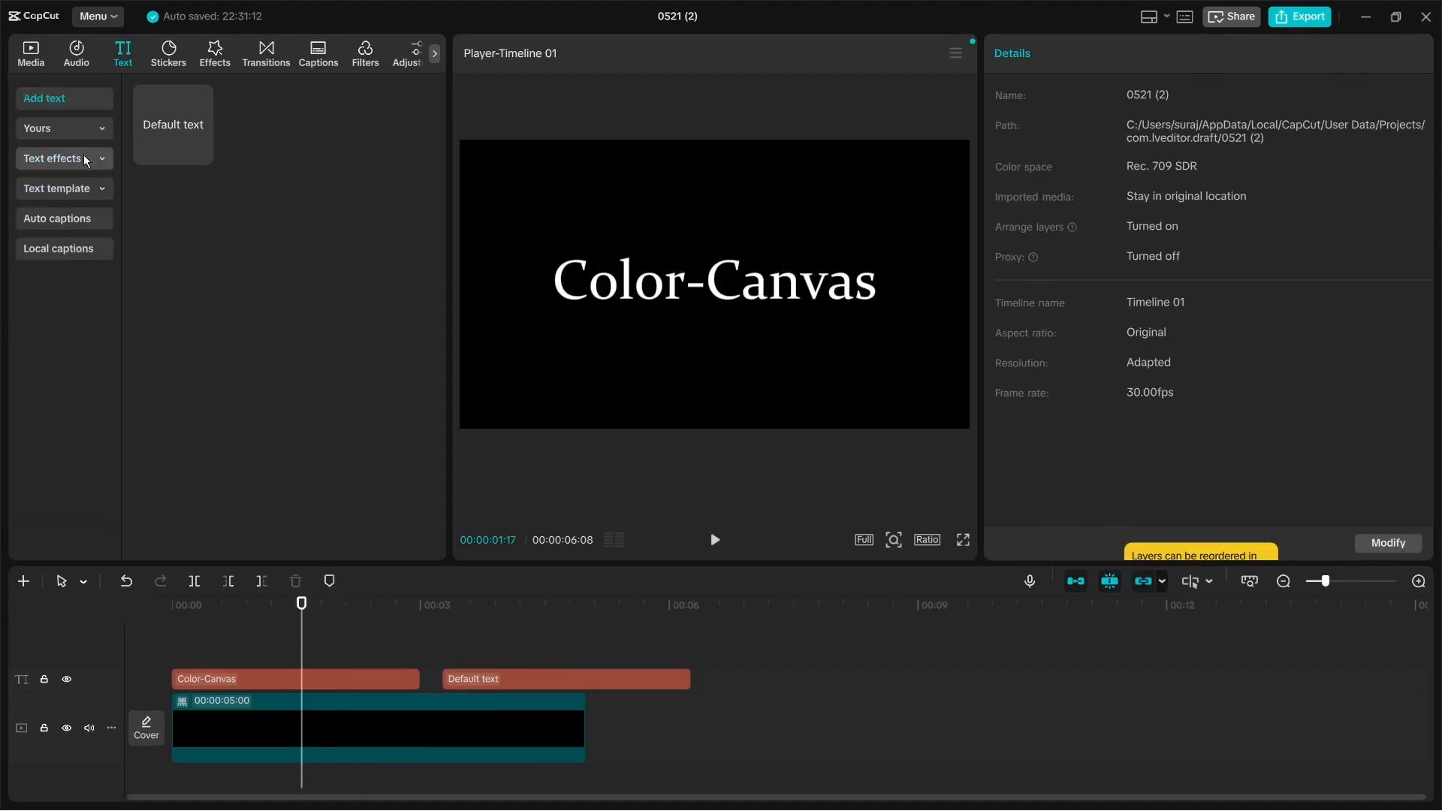
{"action": "left_click", "coordinate": [52, 159]}
{"action": "left_click", "coordinate": [518, 615]}
{"action": "left_click", "coordinate": [539, 683]}
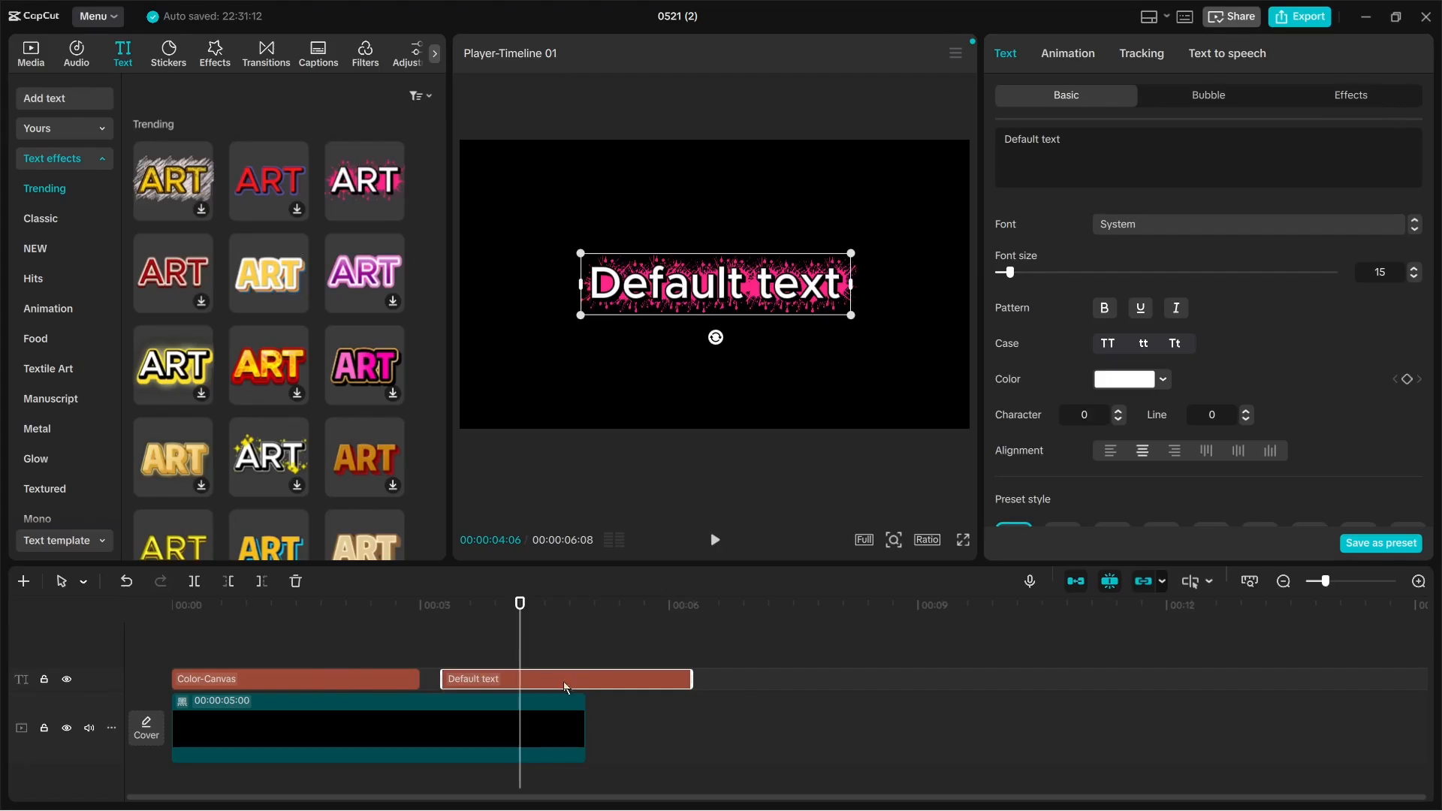
Delete the "Default text" effect clip from the timeline, keeping the Color-Canvas title.
{"action": "left_click", "coordinate": [96, 159]}
{"action": "left_click_drag", "start_coordinate": [473, 631], "coordinate": [365, 688]}
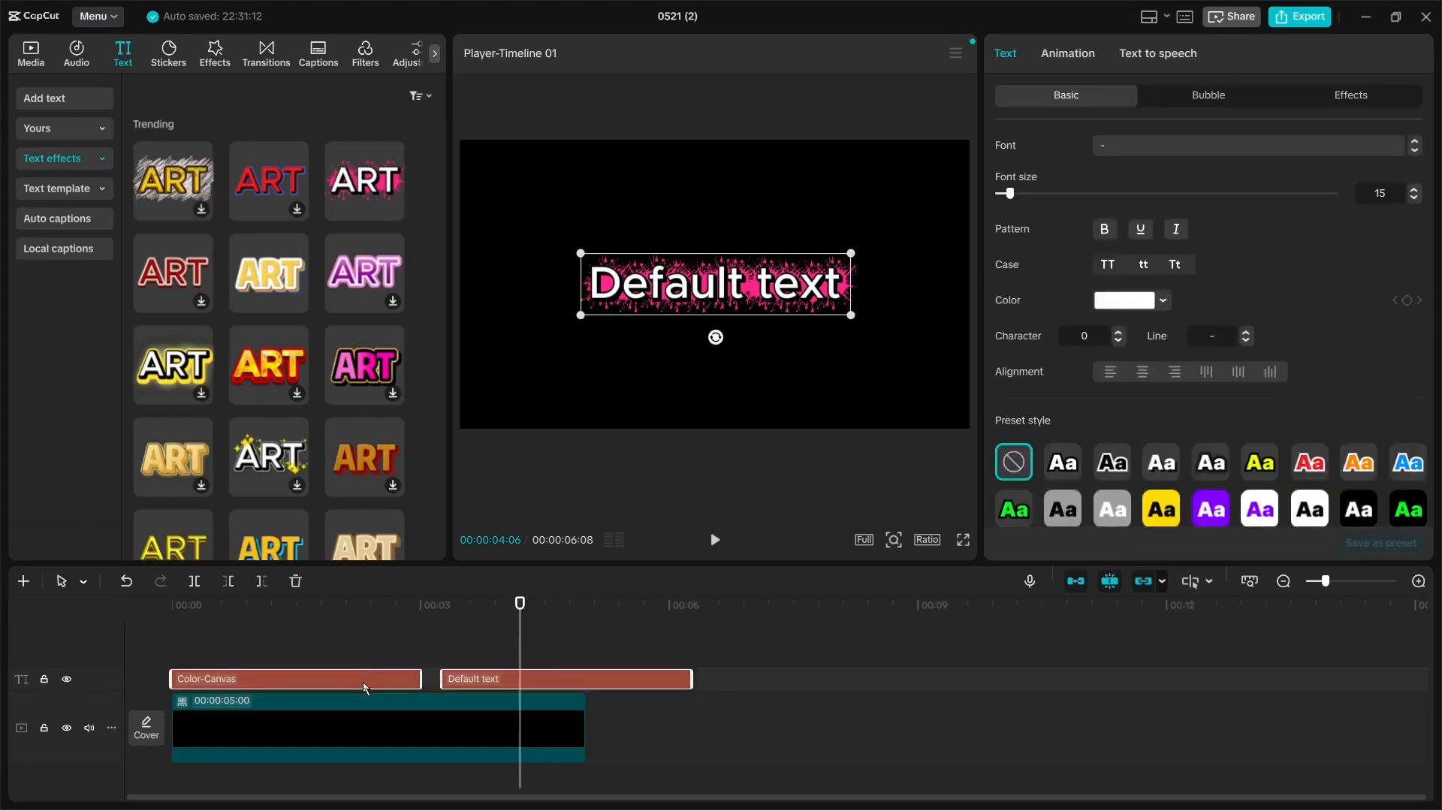
{"action": "left_click", "coordinate": [592, 687]}
{"action": "key", "text": "Delete"}
Add the trending "2026" text template, move its clip to start near the end of the Color-Canvas title, and select its paragraph text.
{"action": "left_click", "coordinate": [74, 191]}
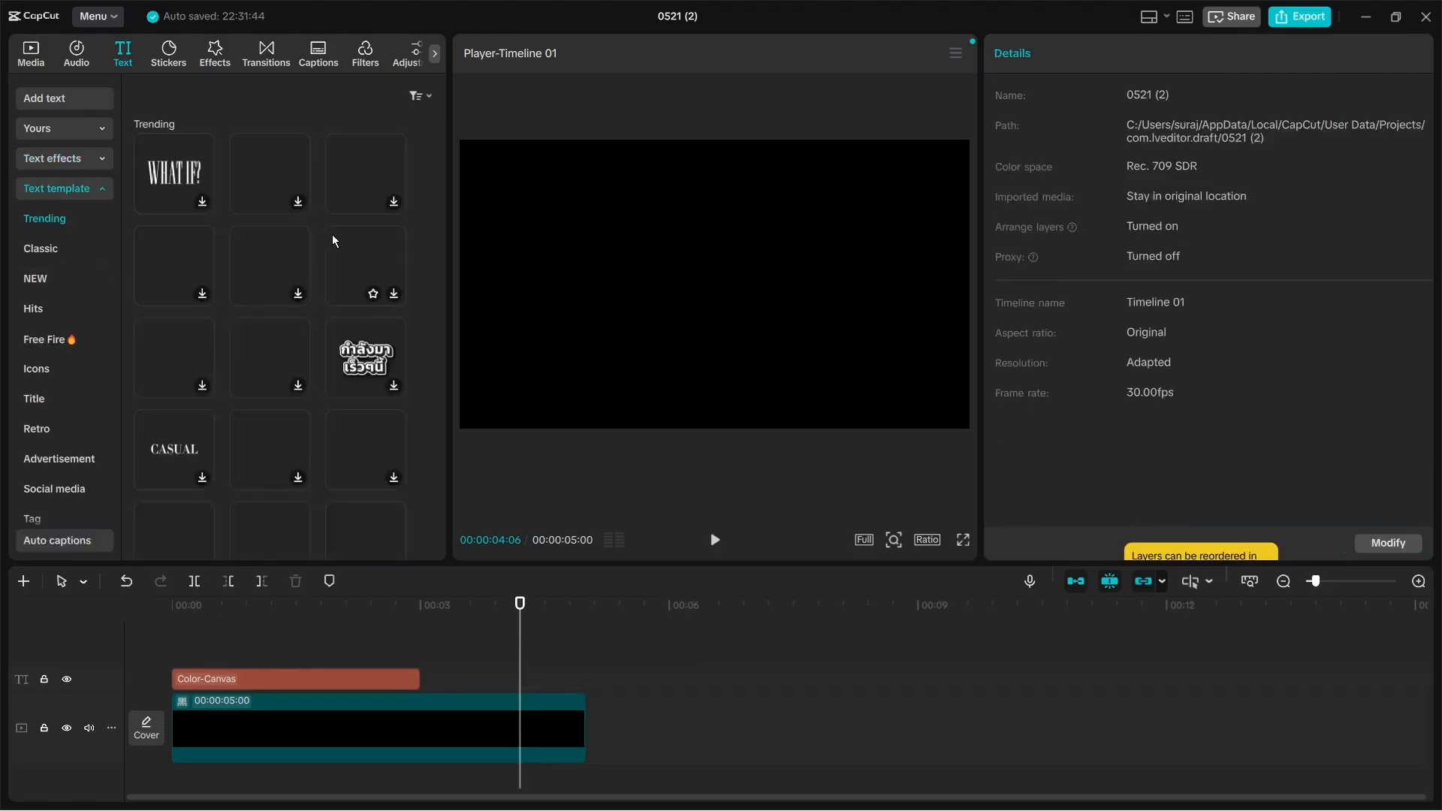
{"action": "left_click", "coordinate": [262, 163]}
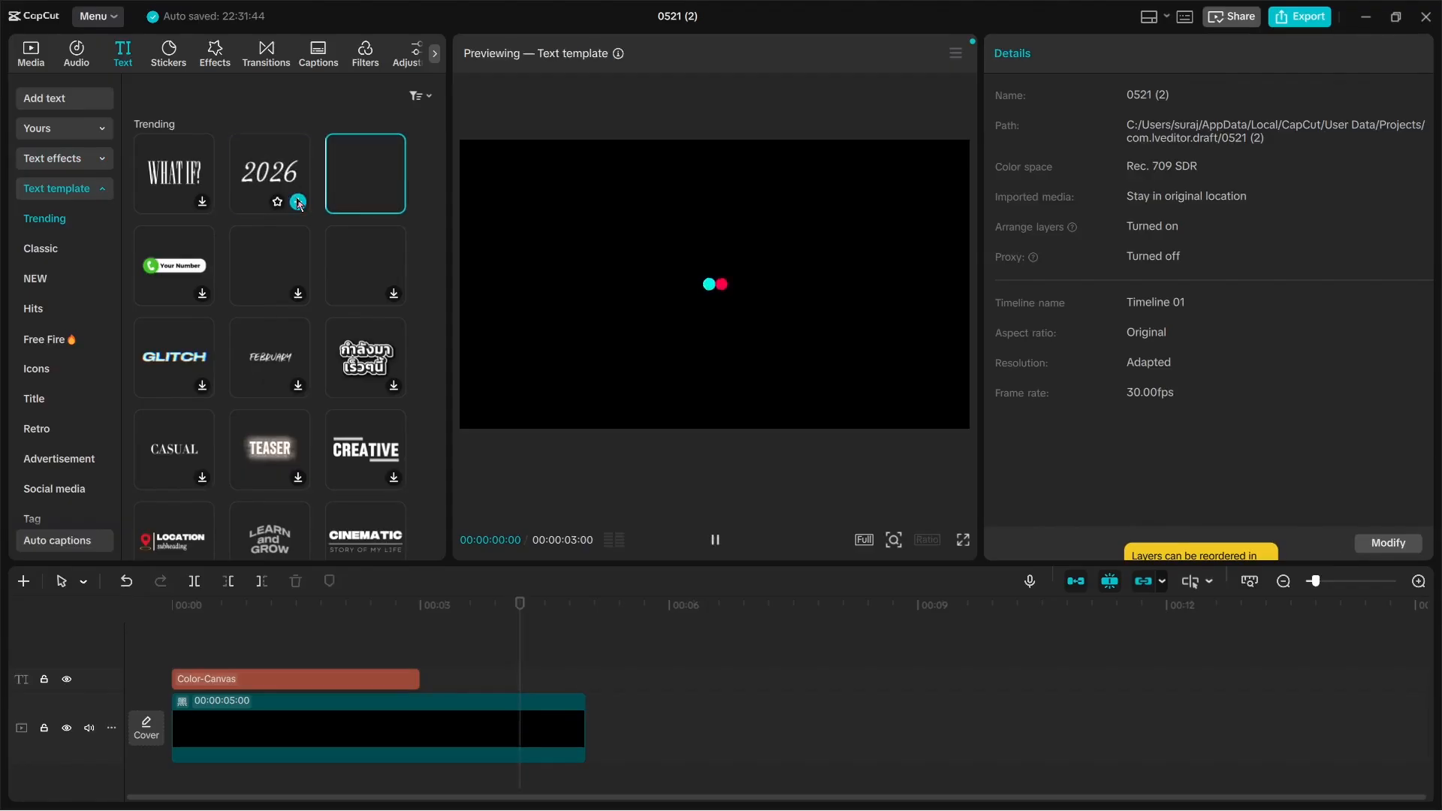
{"action": "left_click", "coordinate": [298, 202]}
{"action": "left_click_drag", "start_coordinate": [670, 690], "coordinate": [574, 680]}
{"action": "double_click", "coordinate": [996, 163]}
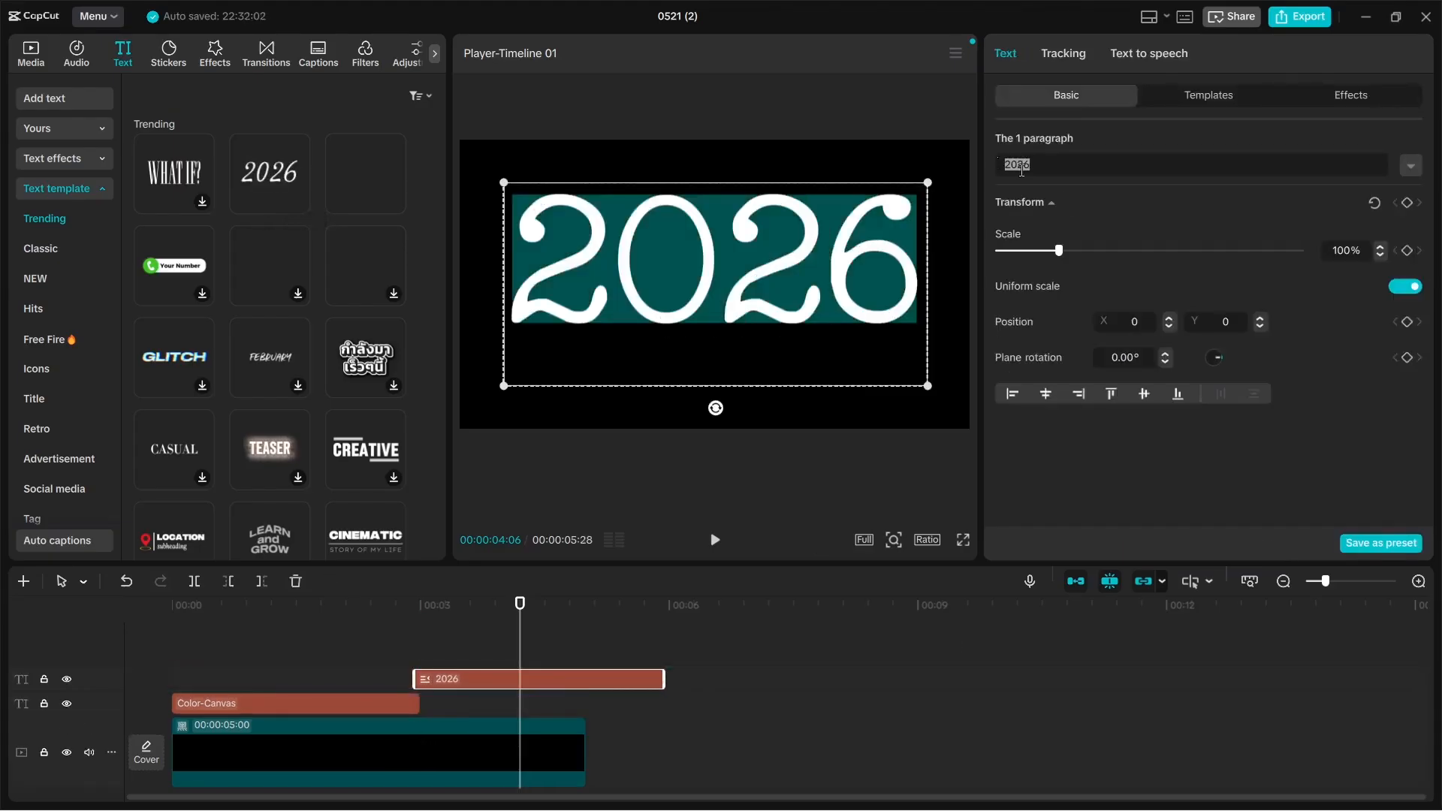
Play back the "2026" template clip from near its start and delete it from the timeline.
{"action": "left_click_drag", "start_coordinate": [520, 639], "coordinate": [448, 638]}
{"action": "left_click", "coordinate": [715, 539]}
{"action": "left_click", "coordinate": [714, 539]}
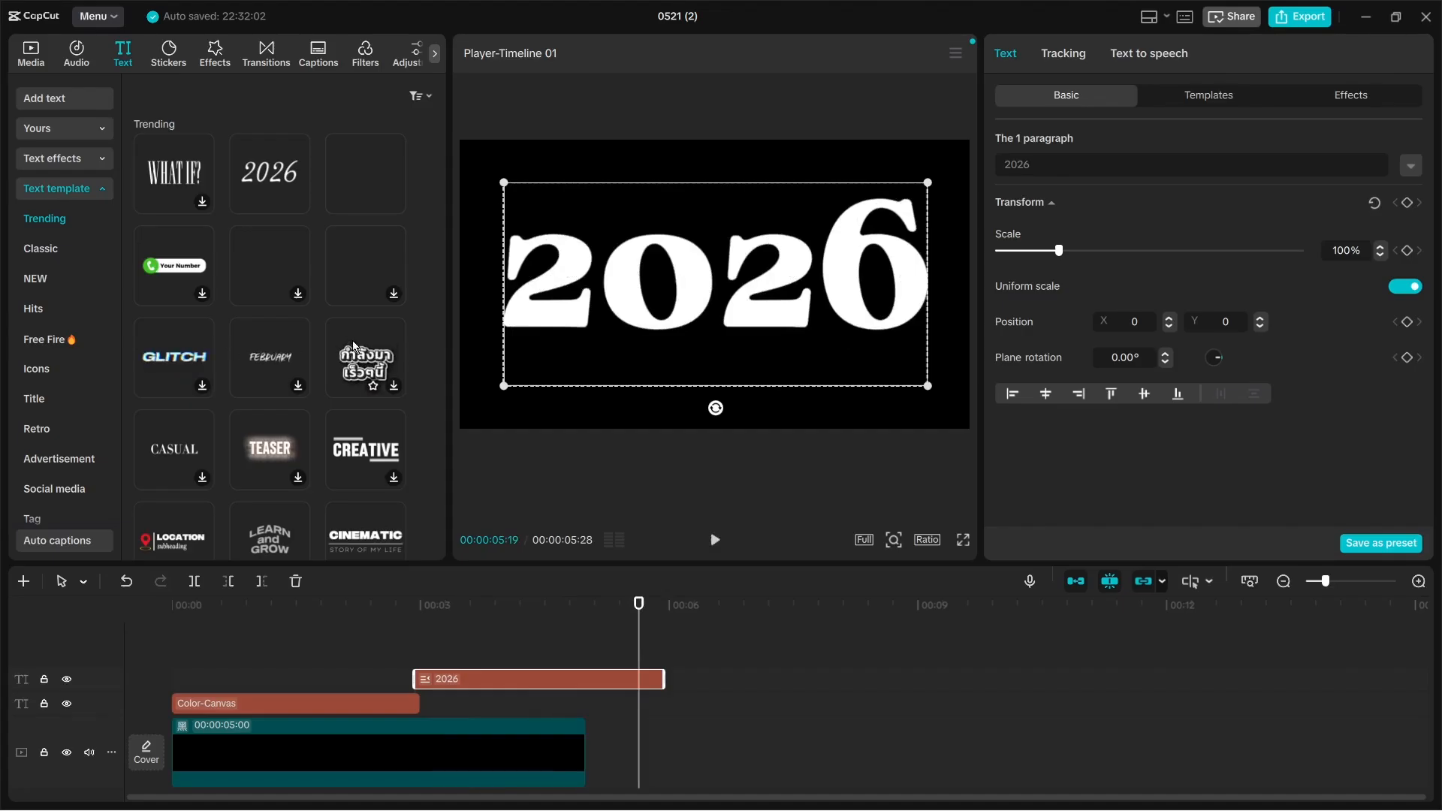
{"action": "key", "text": "Delete"}
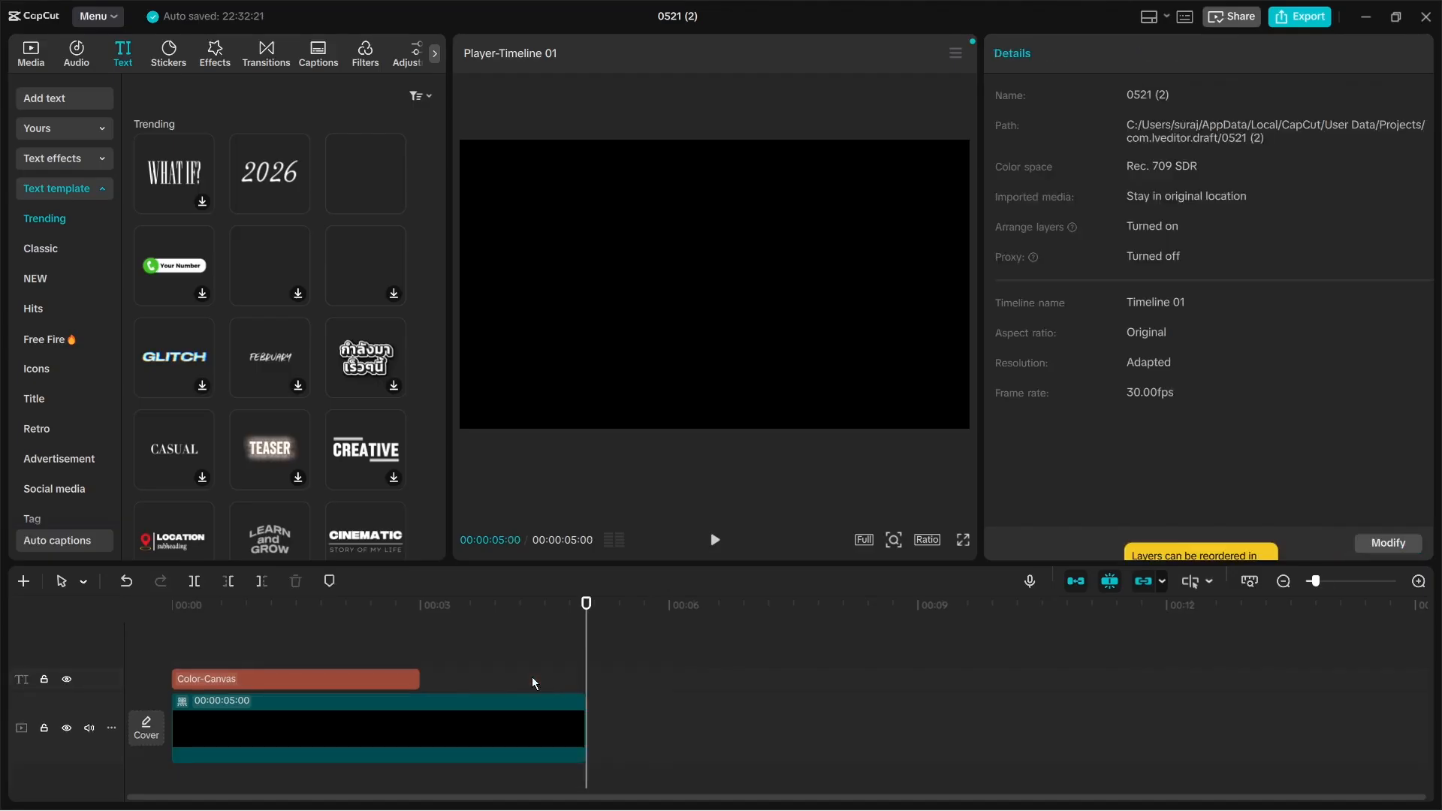
Examine the spoken languages offered for auto captions and the local caption file import, and return to the default text option.
{"action": "left_click", "coordinate": [60, 193]}
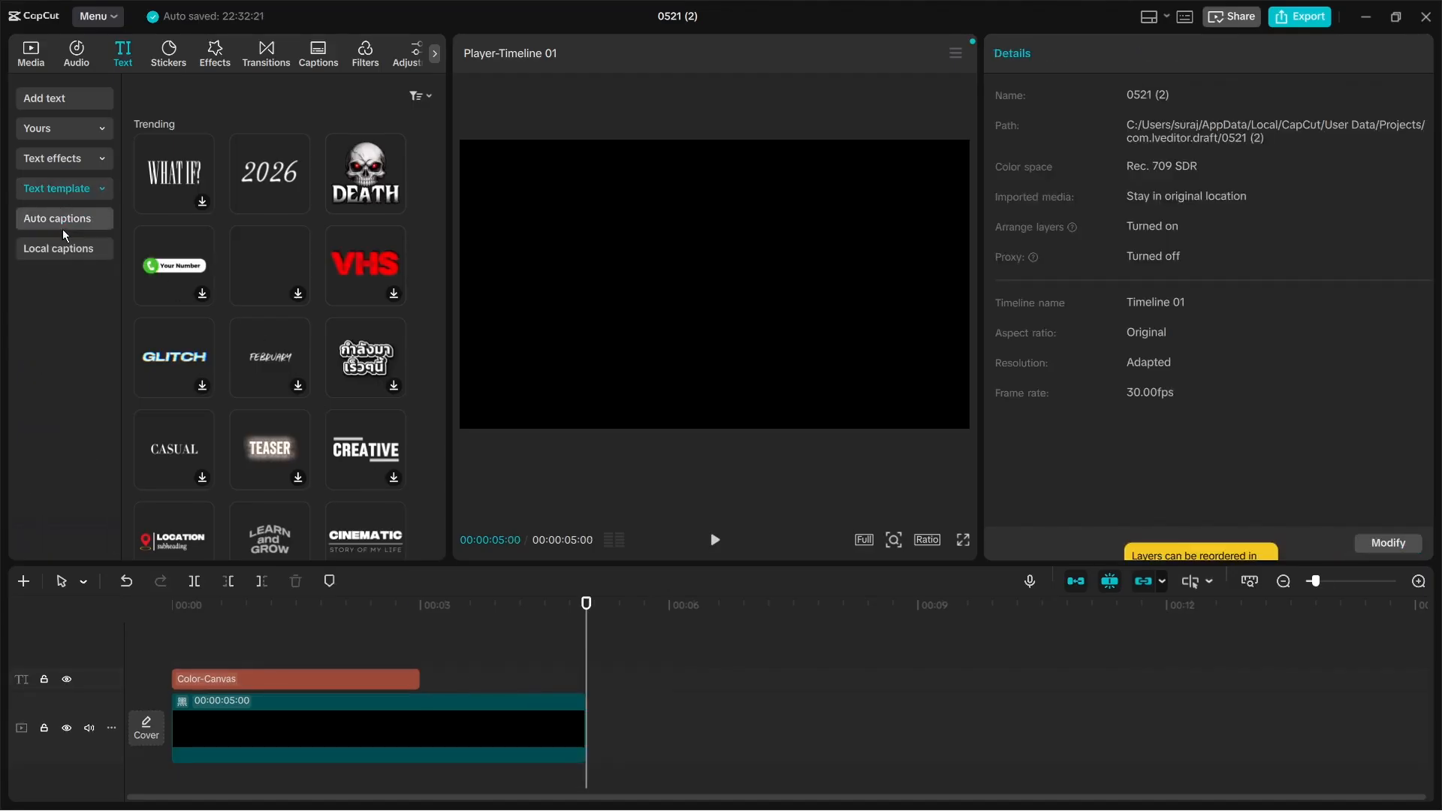
{"action": "left_click", "coordinate": [62, 225]}
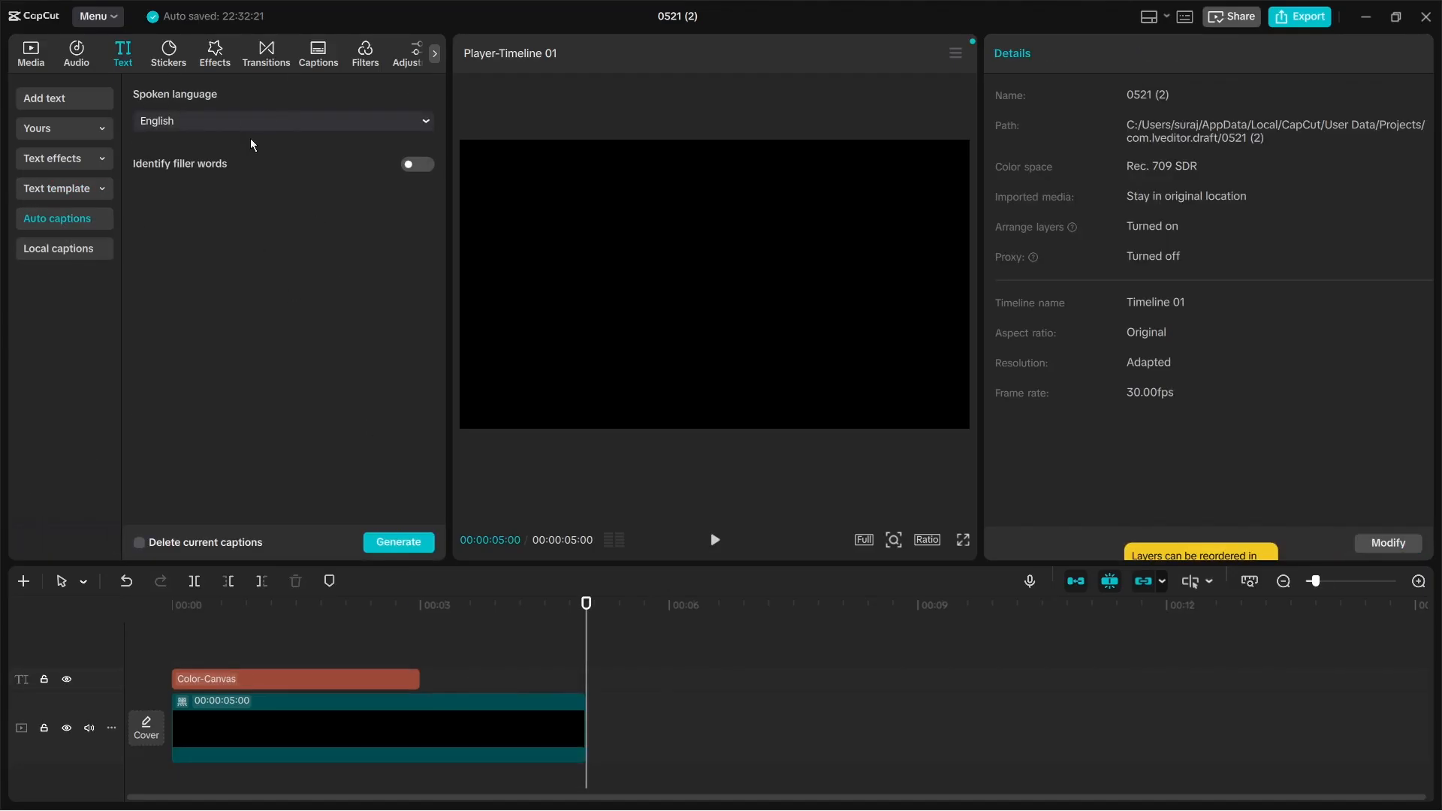
{"action": "left_click", "coordinate": [260, 122]}
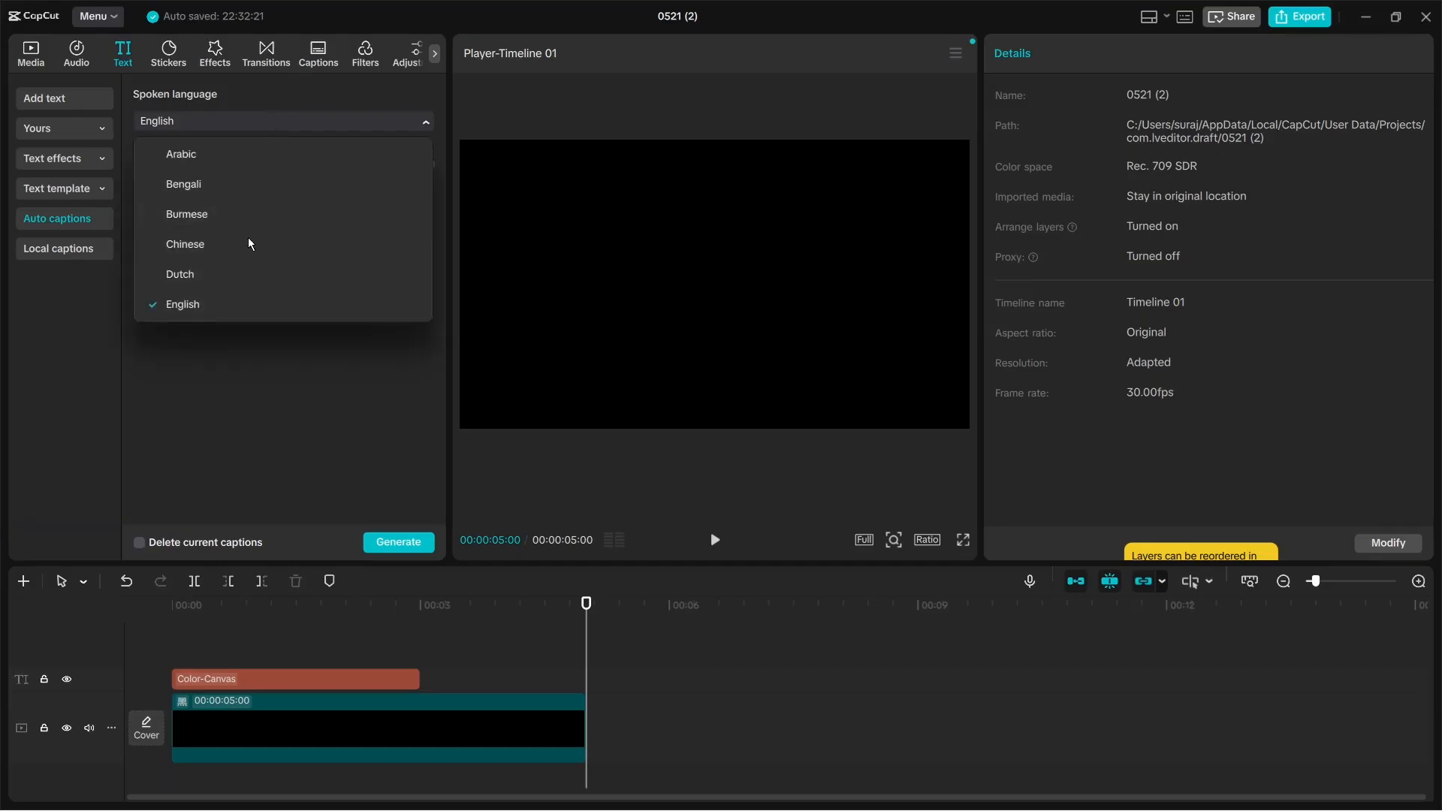
{"action": "scroll", "coordinate": [247, 240], "scroll_direction": "down", "scroll_amount": 5}
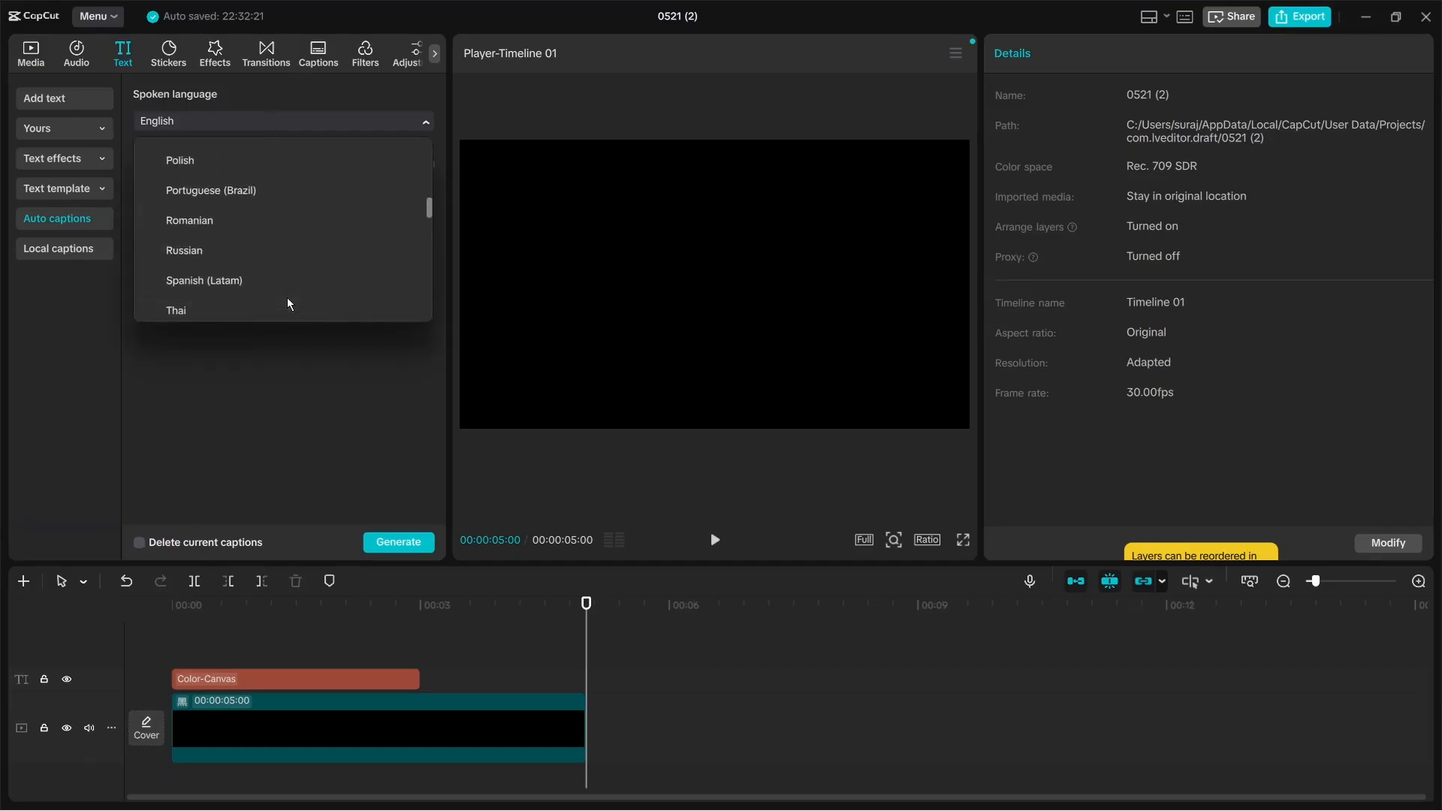
{"action": "scroll", "coordinate": [286, 291], "scroll_direction": "down", "scroll_amount": 2}
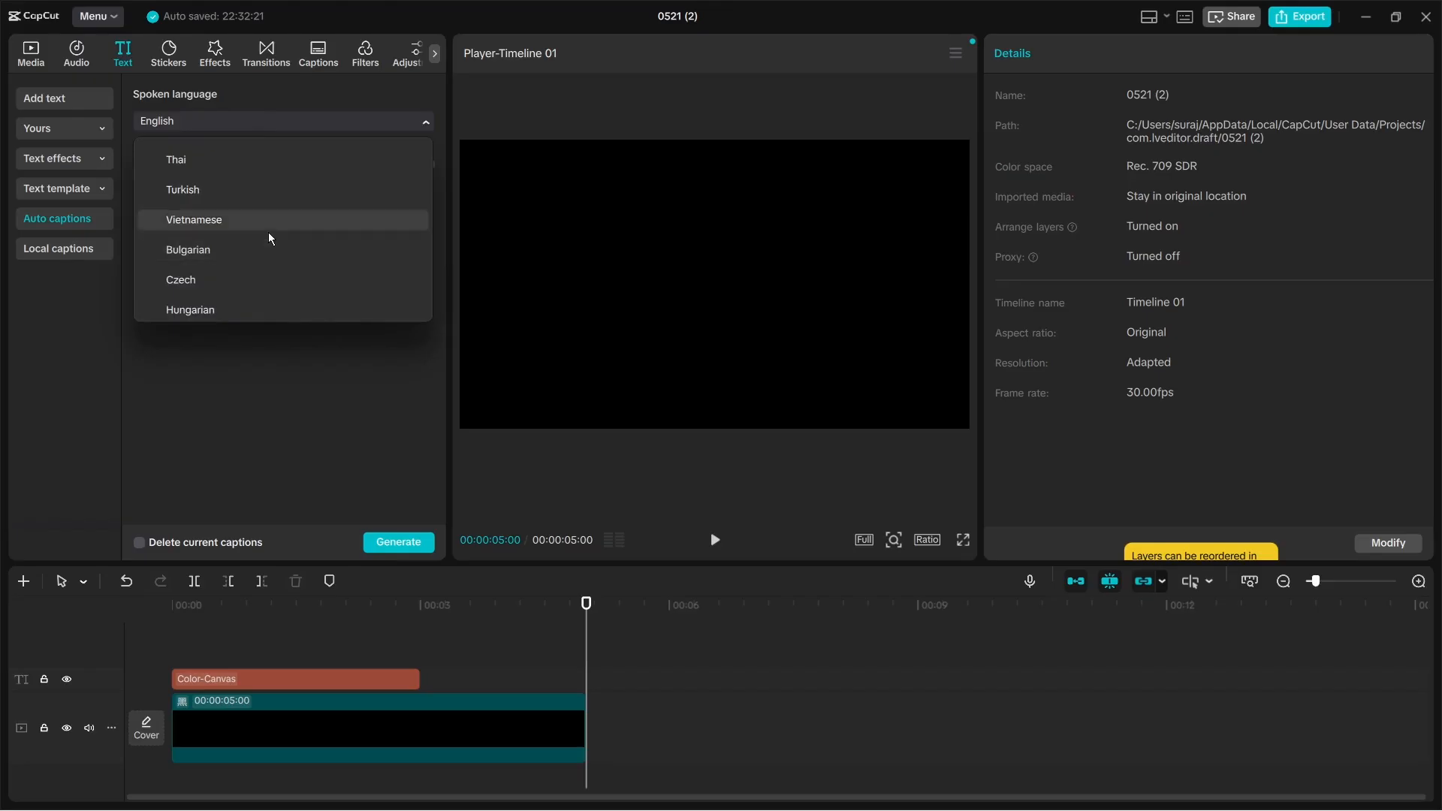
{"action": "scroll", "coordinate": [268, 238], "scroll_direction": "up", "scroll_amount": 10}
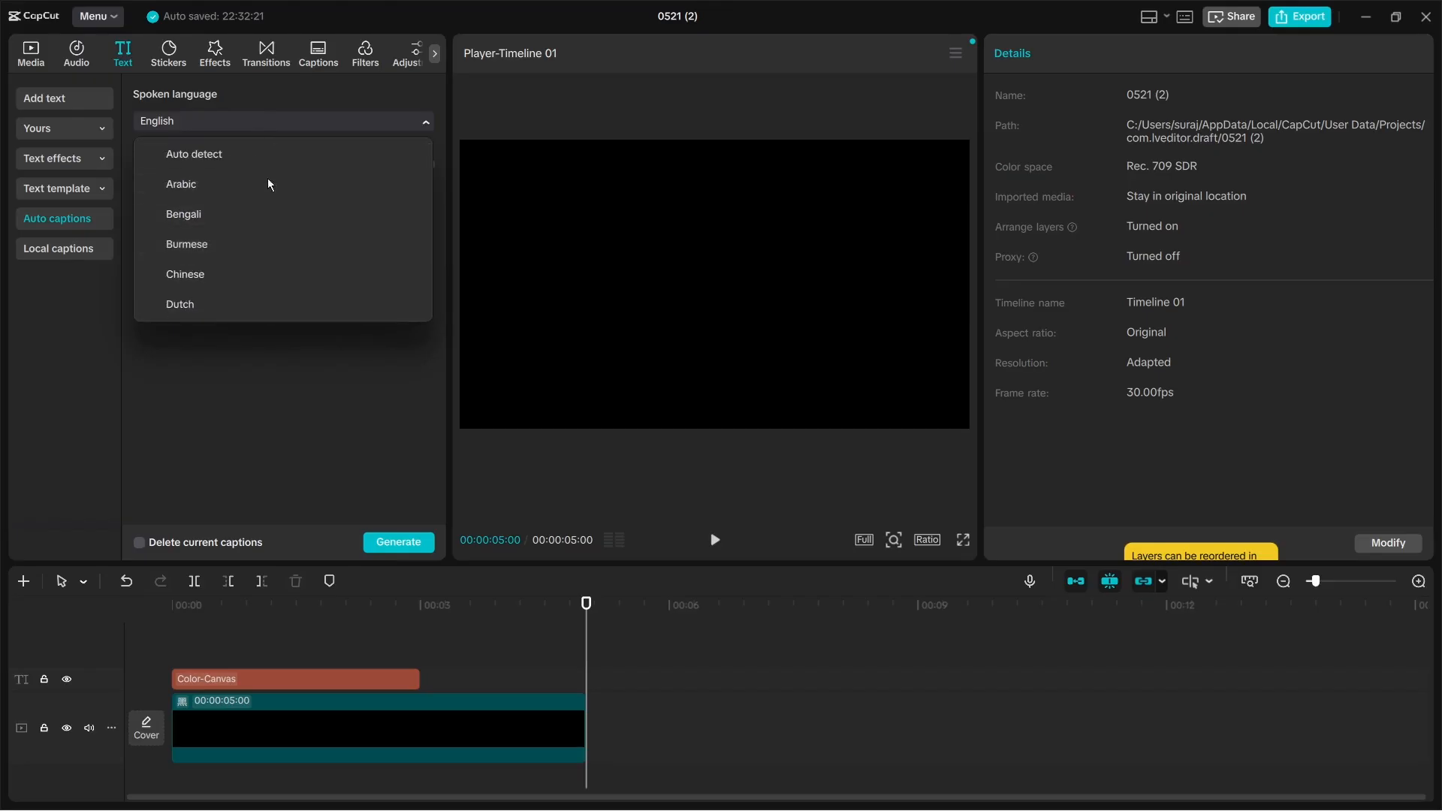
{"action": "left_click", "coordinate": [241, 123]}
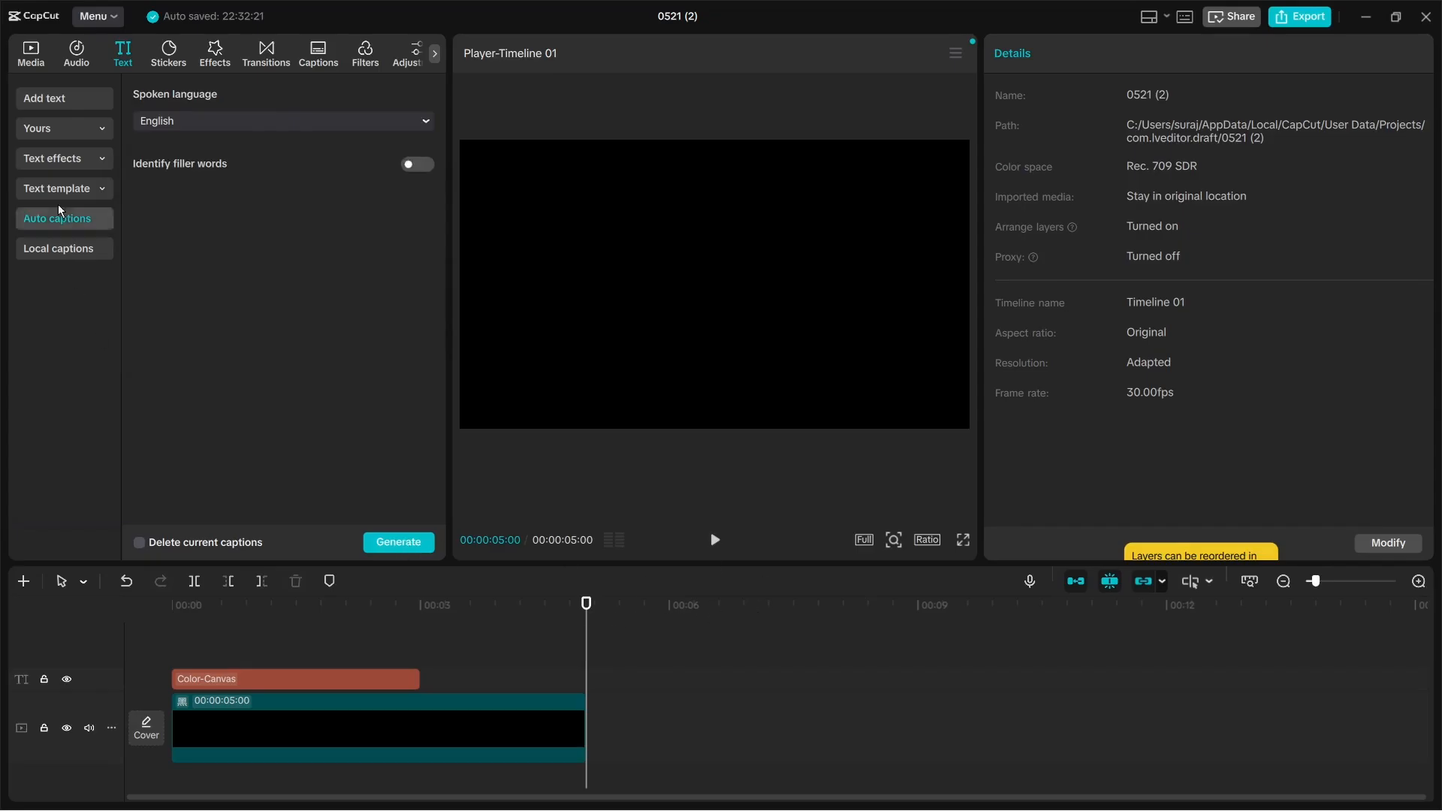
{"action": "left_click", "coordinate": [44, 255]}
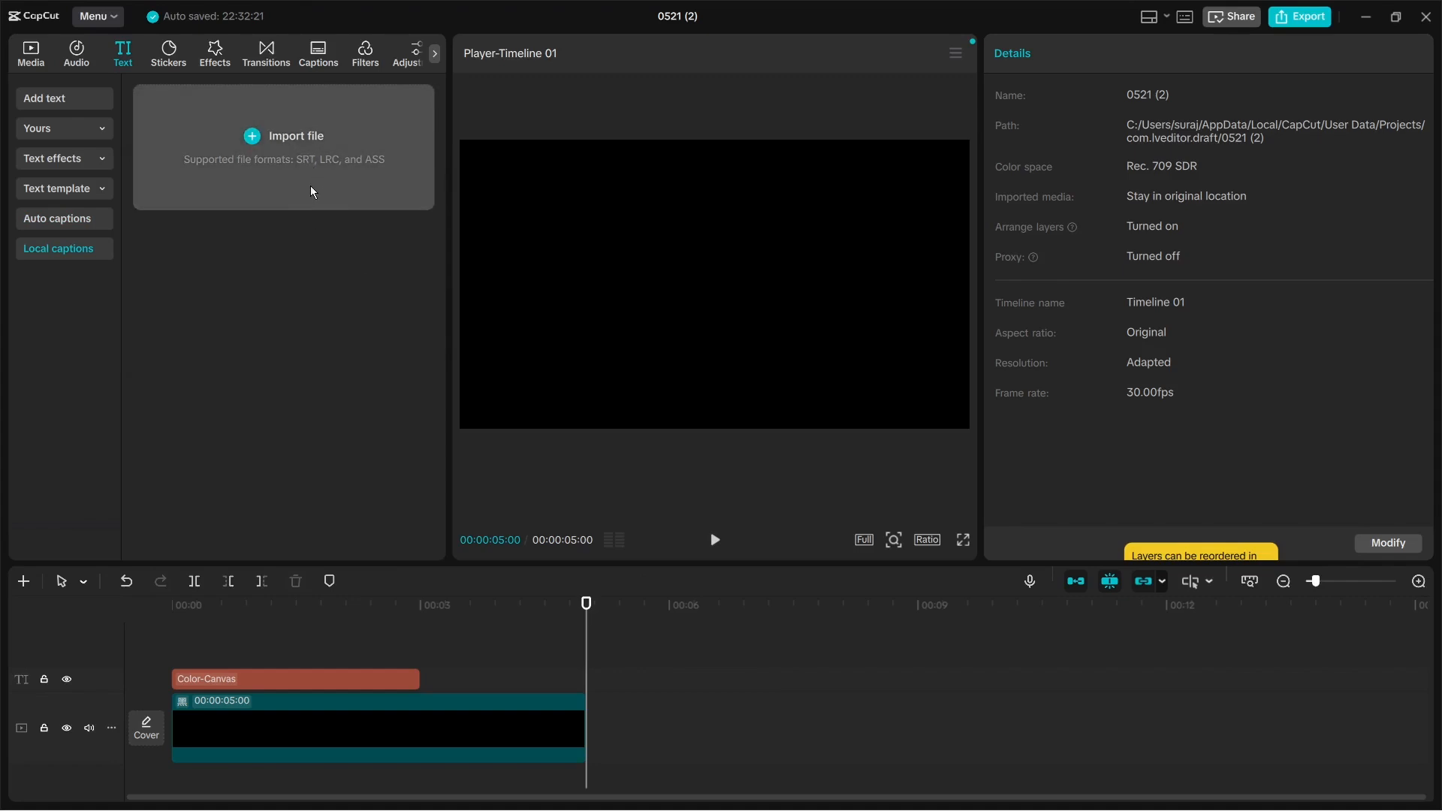
{"action": "left_click", "coordinate": [80, 105]}
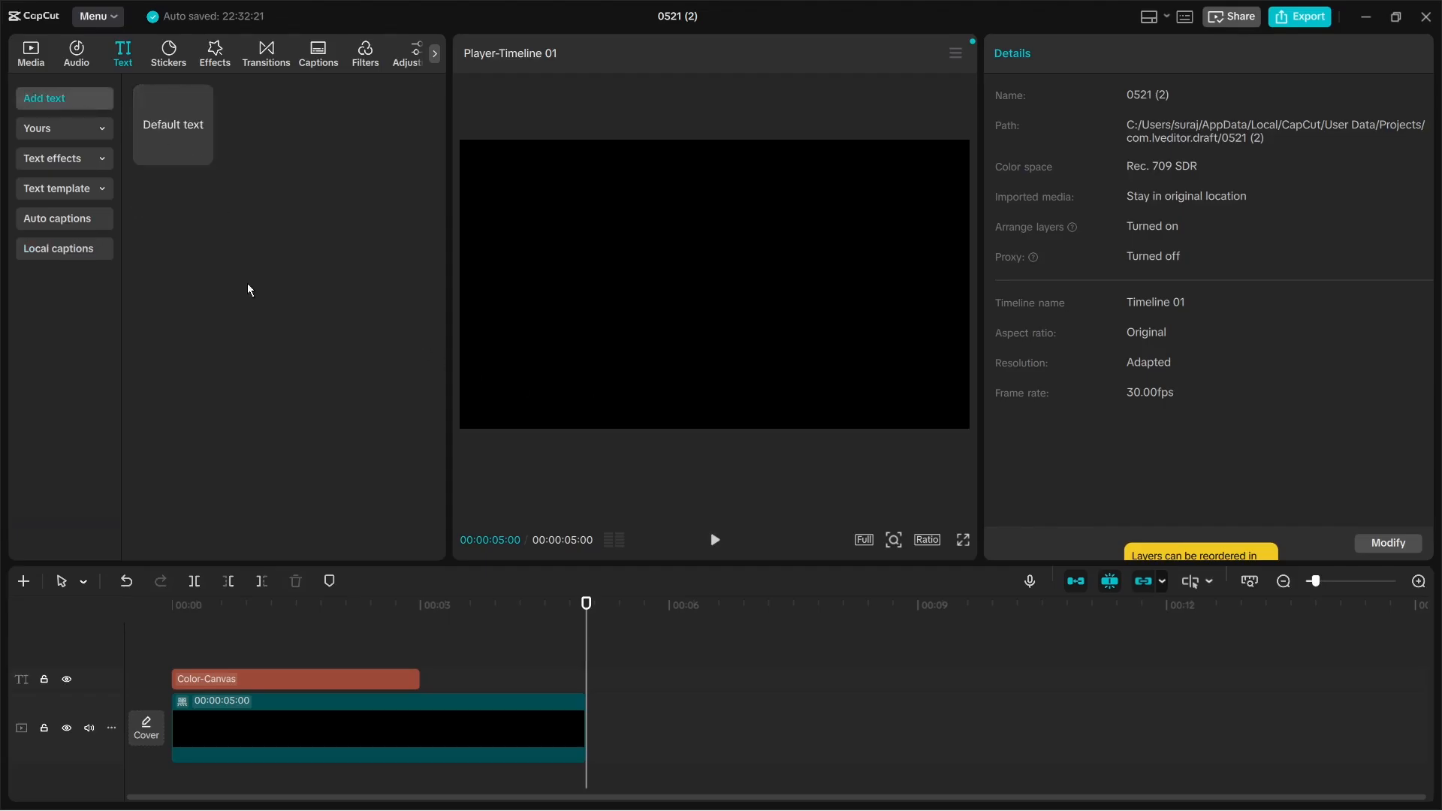
Move the playhead to 00:00:01:29 over the title and narrow the asset library so the player area gets wider.
{"action": "left_click_drag", "start_coordinate": [586, 652], "coordinate": [335, 663]}
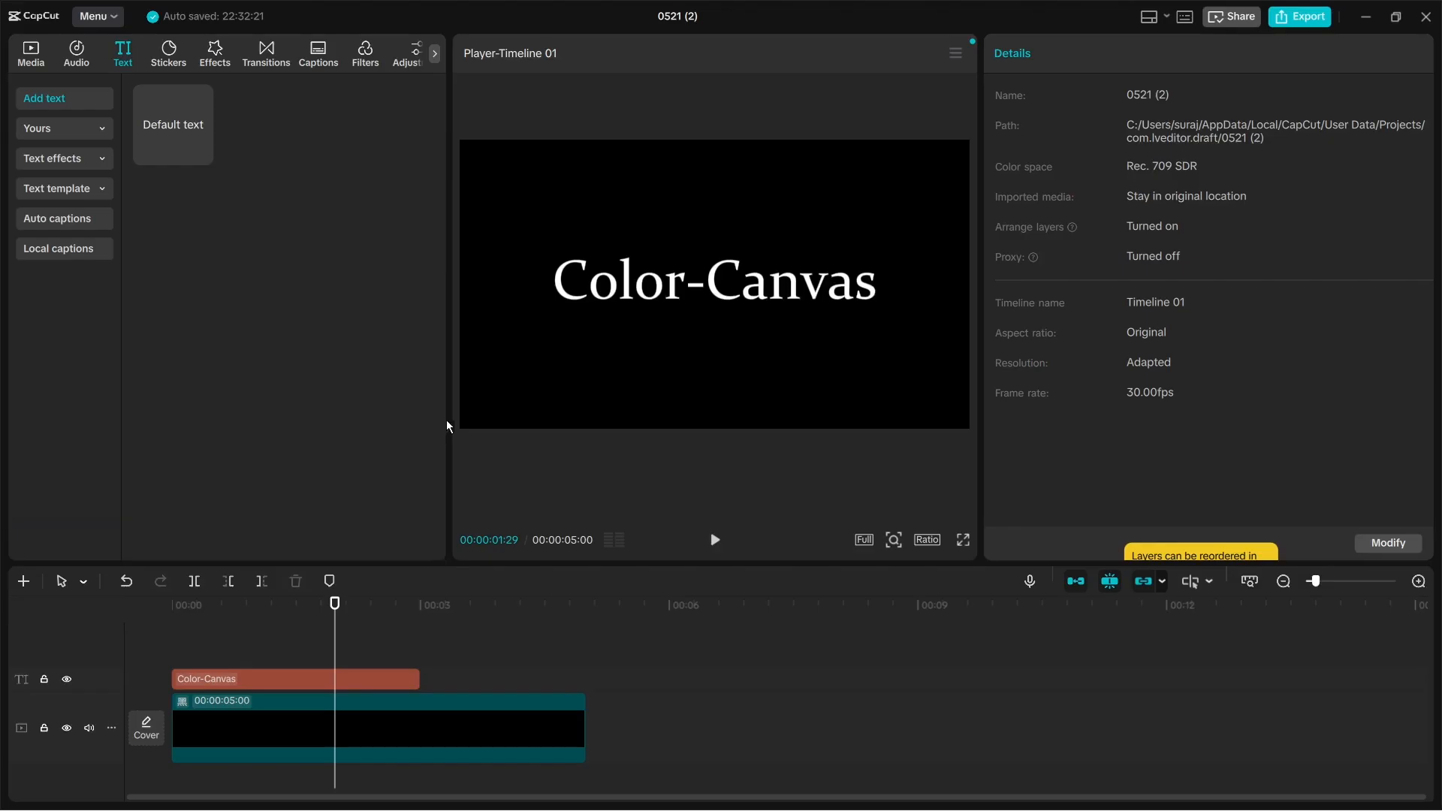
{"action": "left_click_drag", "start_coordinate": [446, 419], "coordinate": [409, 445]}
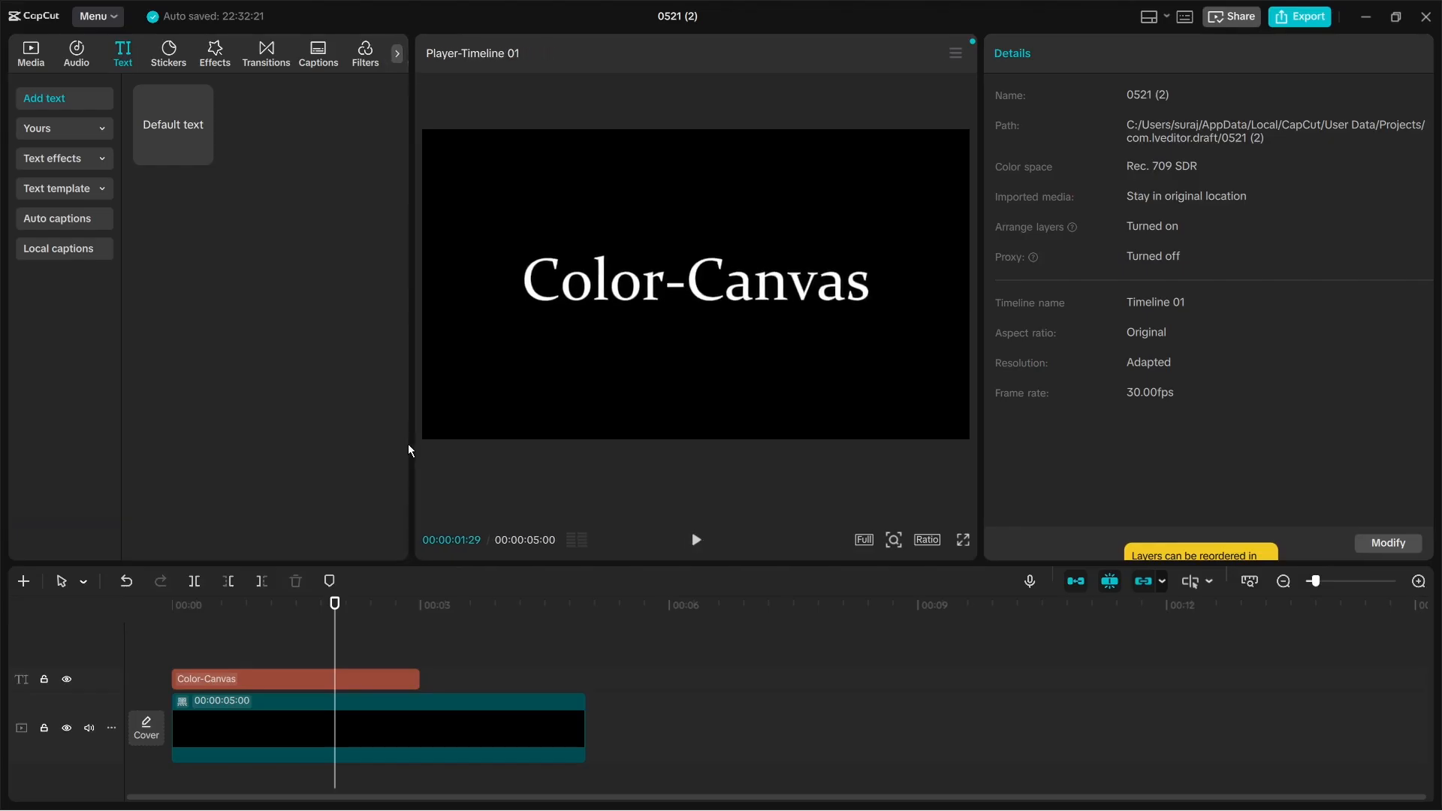